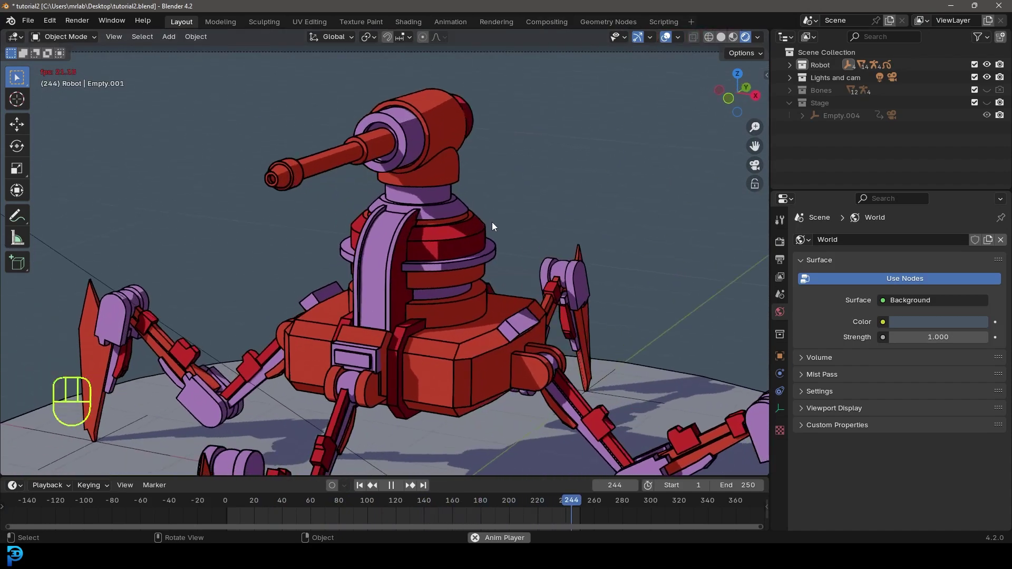
shift+middle_drag(420, 256, 520, 265)
key(space)
scroll(505, 255, down, 4)
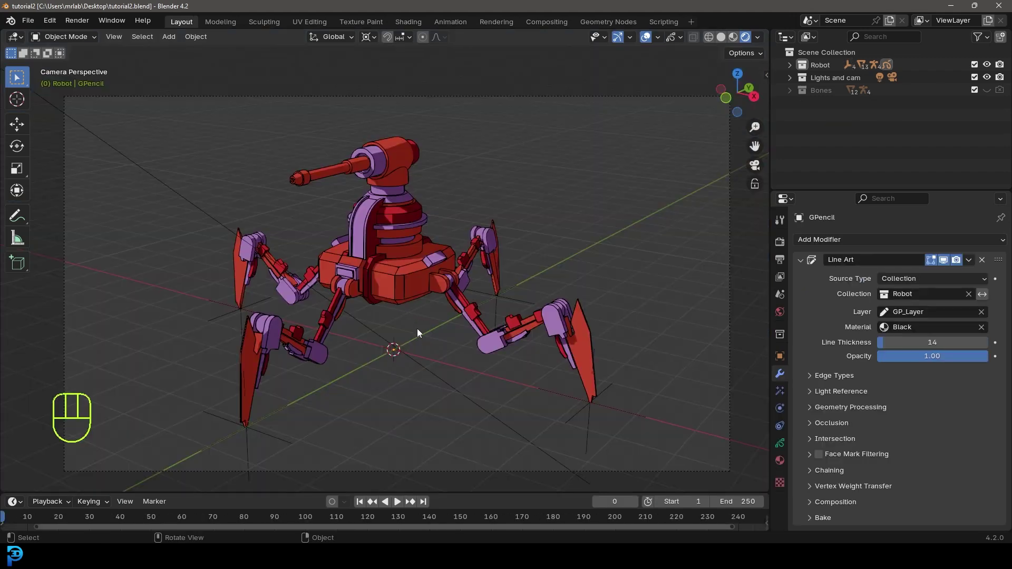
Step: Add a cube-shaped empty at the world origin beneath the robot
shift+middle_drag(353, 312, 354, 285)
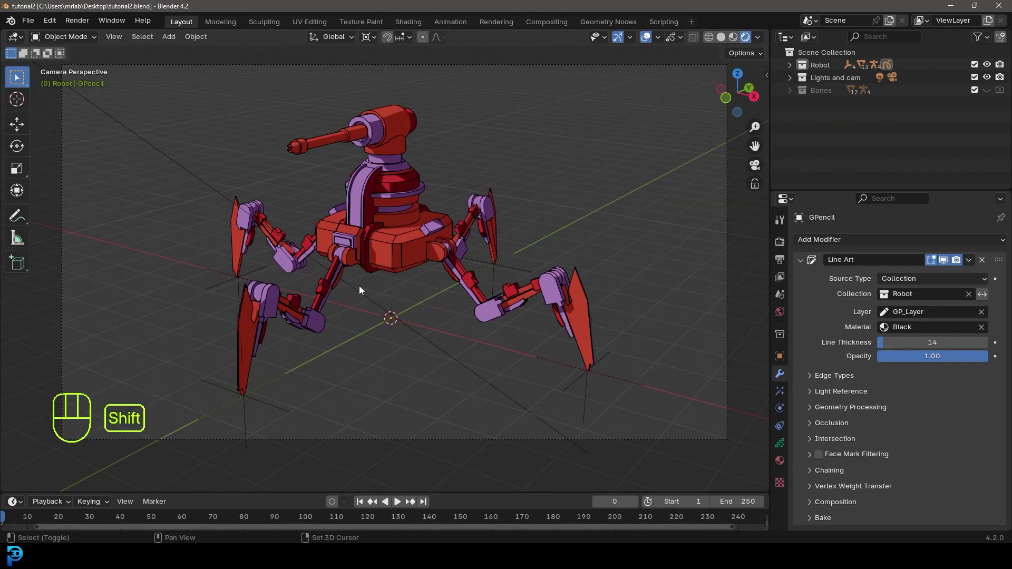
key(shift+a)
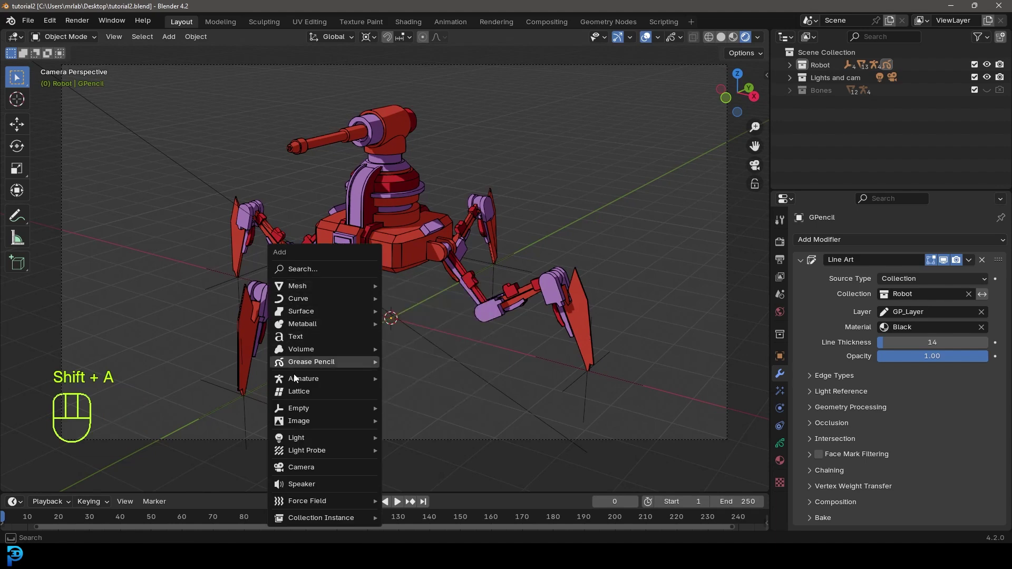
mouse_move(308, 406)
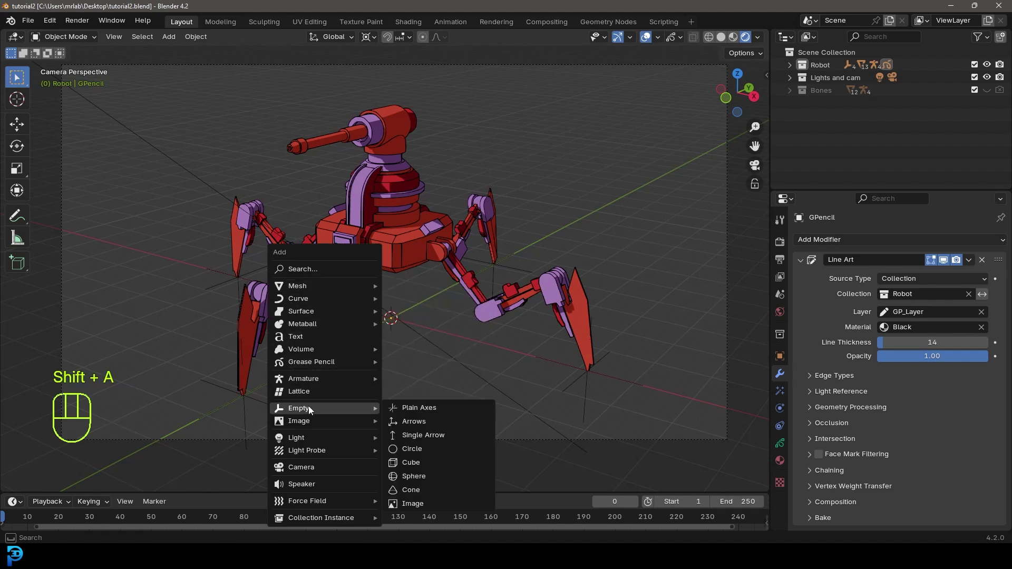
click(415, 464)
shift+middle_drag(390, 324, 393, 312)
scroll(409, 298, up, 3)
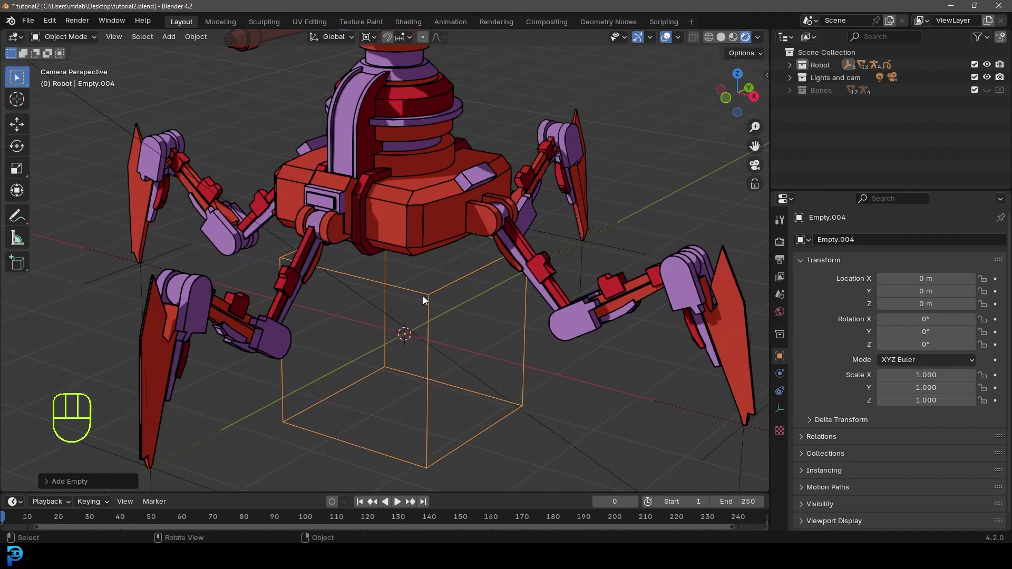
Step: Move the cube empty into a new collection named Stage
key(m)
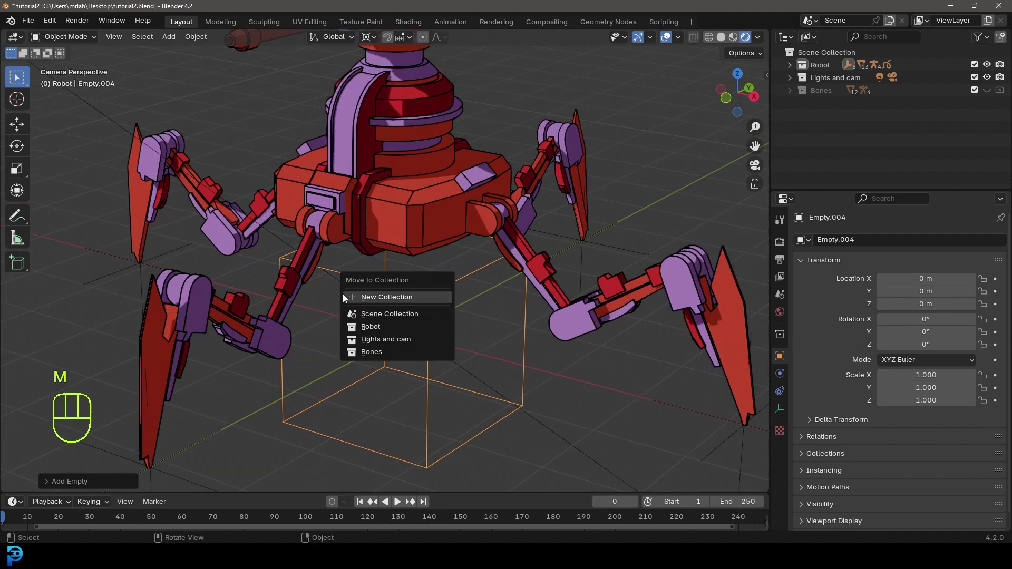
click(384, 296)
text(Stage)
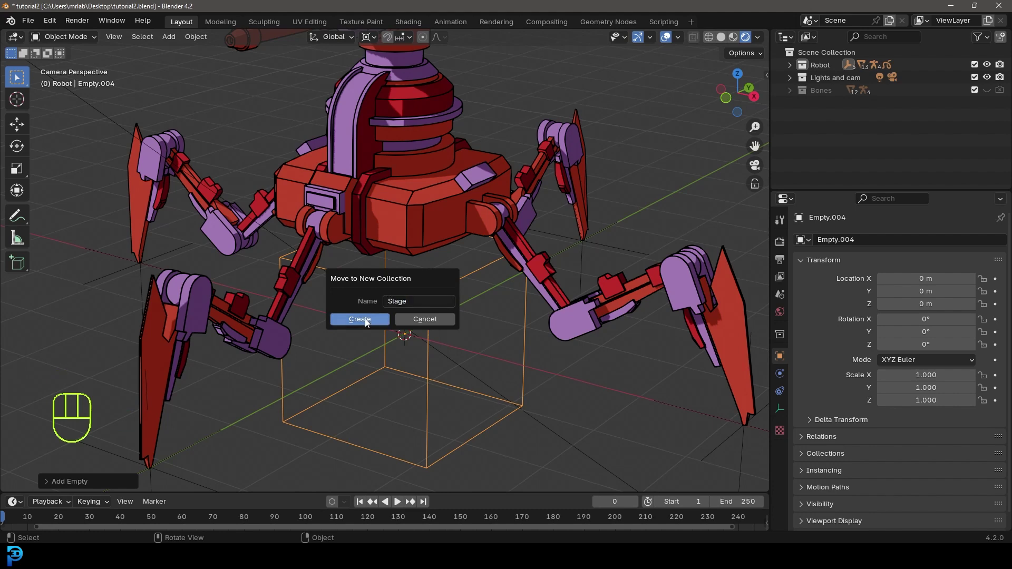
click(367, 322)
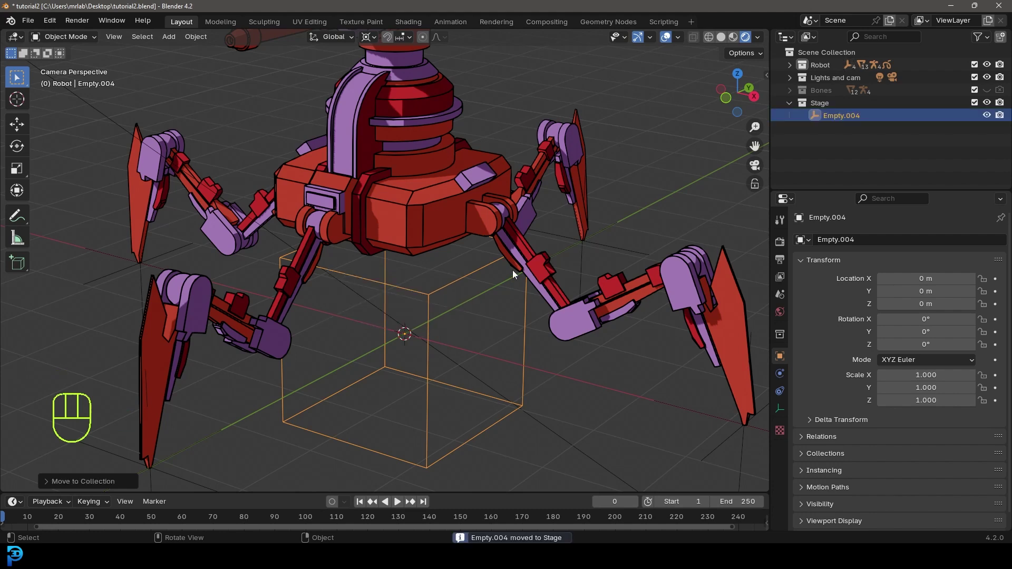
Step: Parent the camera to the cube empty with the Object (Keep Transform) option
scroll(449, 293, down, 6)
shift+middle_drag(432, 298, 439, 293)
scroll(440, 291, up, 1)
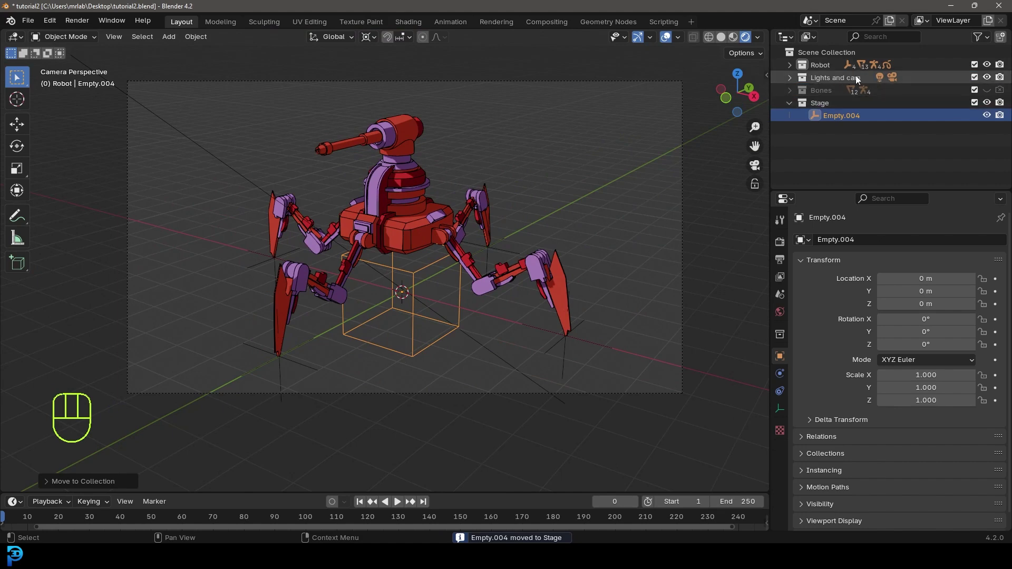
middle_drag(409, 134, 340, 217)
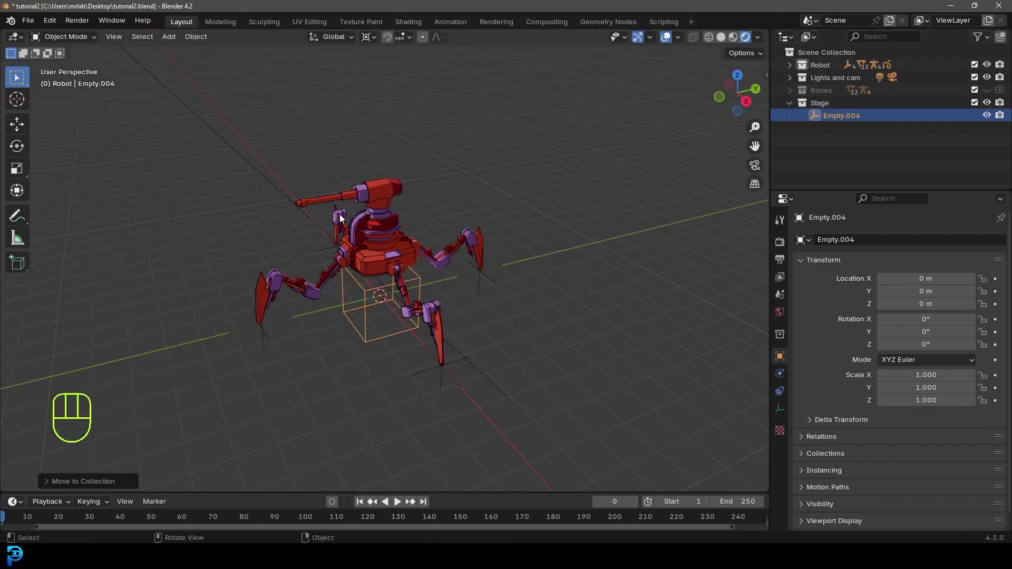
scroll(348, 232, down, 6)
middle_drag(369, 252, 339, 245)
click(189, 242)
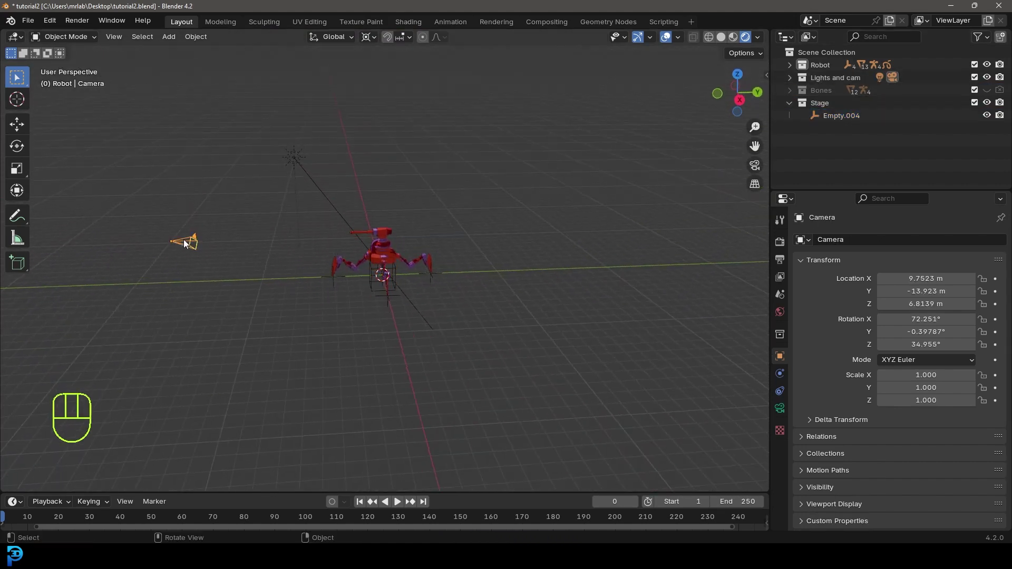
scroll(232, 258, up, 4)
shift+click(486, 289)
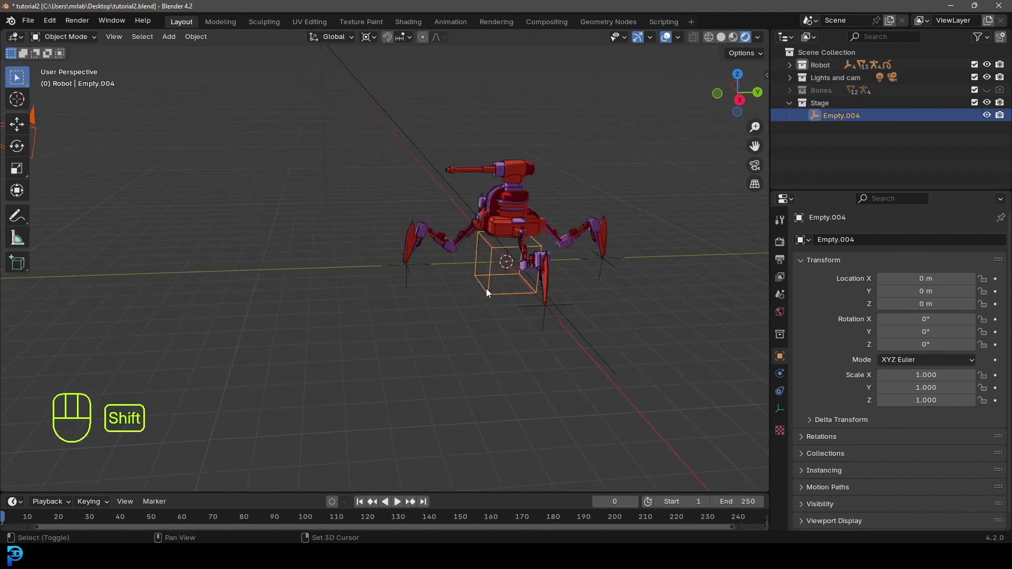
key(ctrl+p)
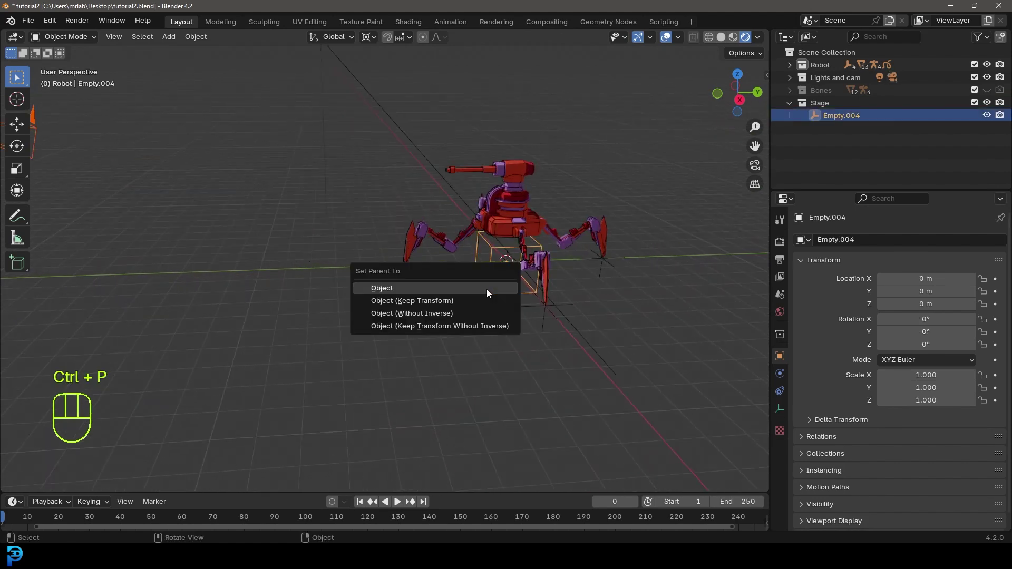
click(428, 303)
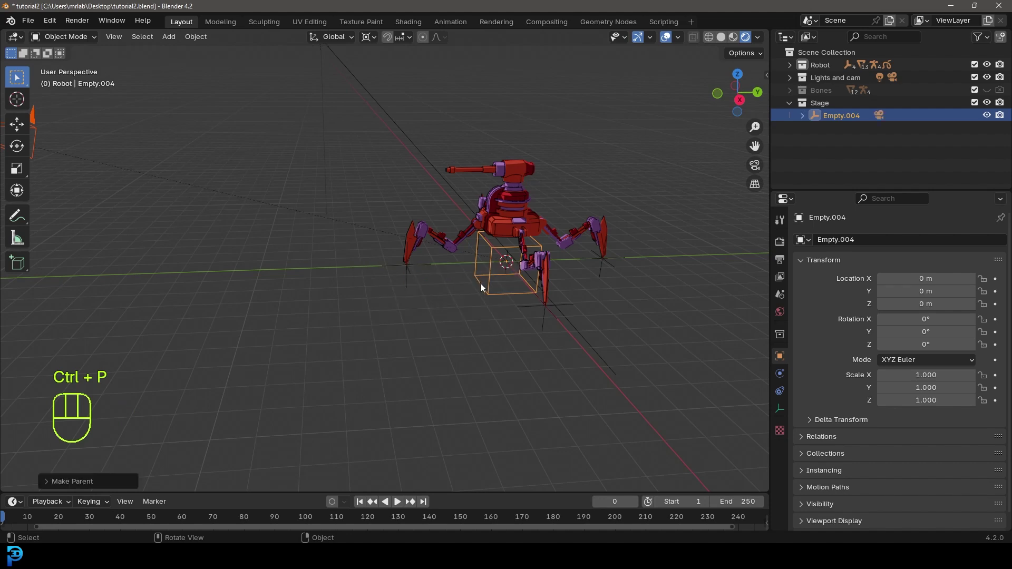
Step: Enlarge the timeline and insert a keyframe for the cube empty's transforms at frame 1
middle_drag(480, 283, 493, 279)
click(490, 277)
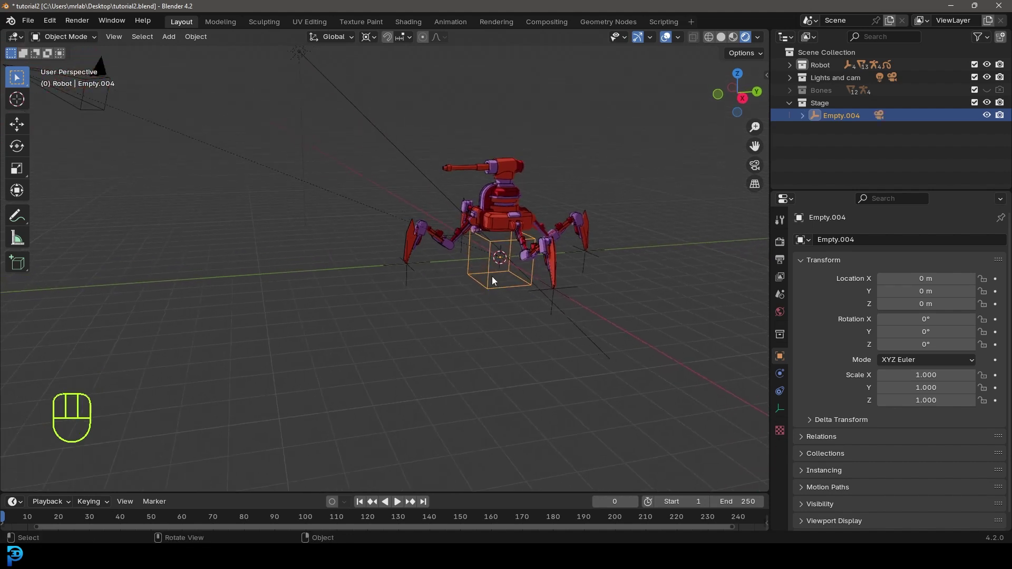
drag(227, 492, 226, 373)
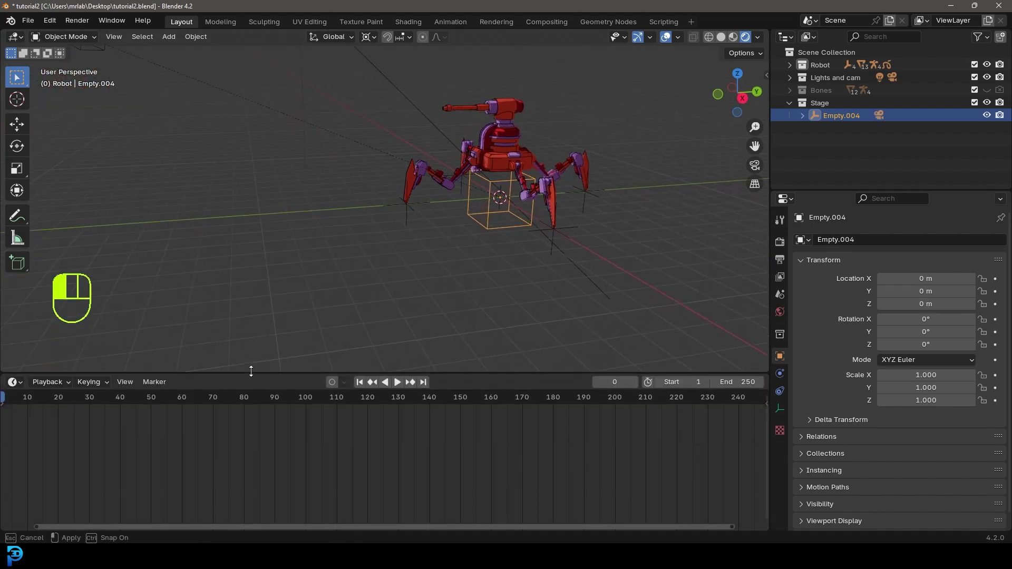
scroll(126, 416, down, 3)
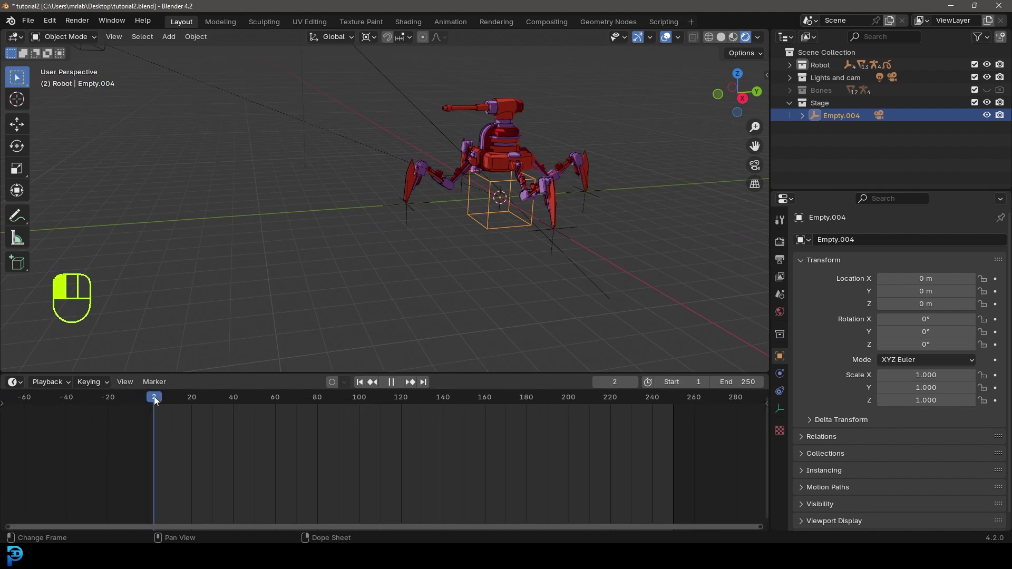
drag(155, 401, 154, 398)
key(shift+Left)
middle_drag(563, 194, 545, 192)
shift+middle_drag(507, 192, 361, 183)
scroll(328, 183, up, 3)
key(i)
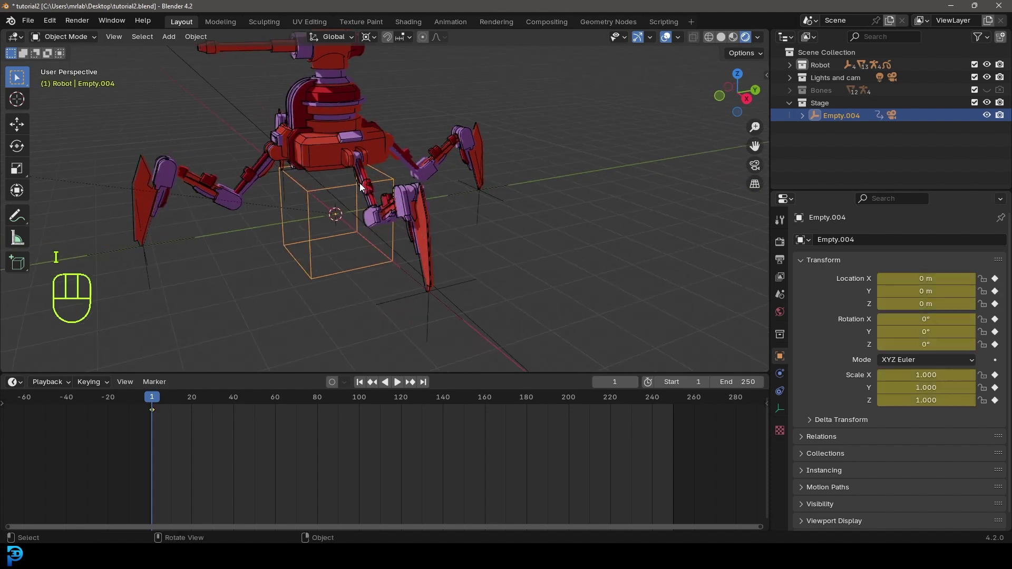
Step: At frame 250, set the cube empty's Z rotation to 360° and keyframe its rotation
key(space)
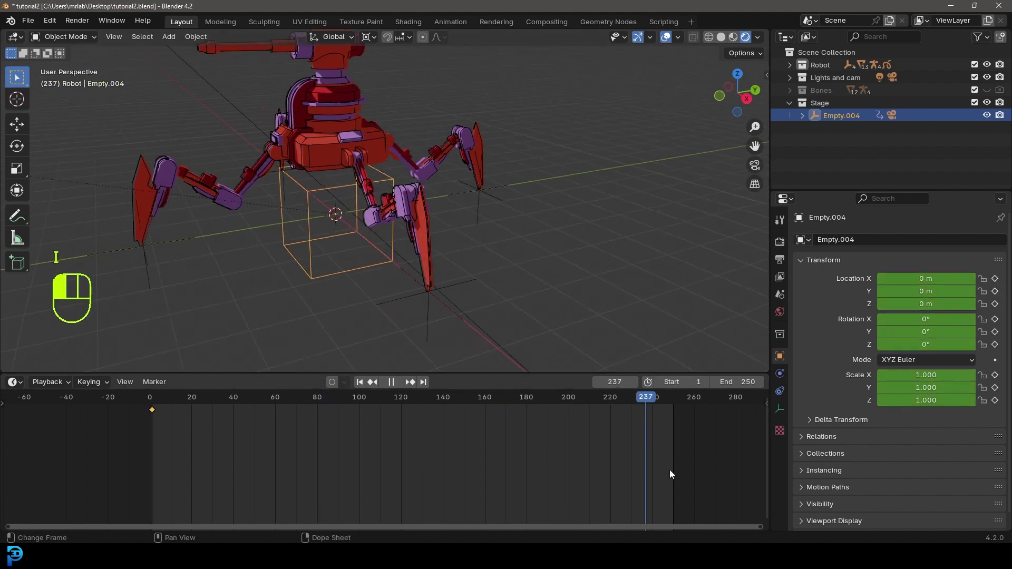
middle_drag(360, 176, 493, 196)
key(n)
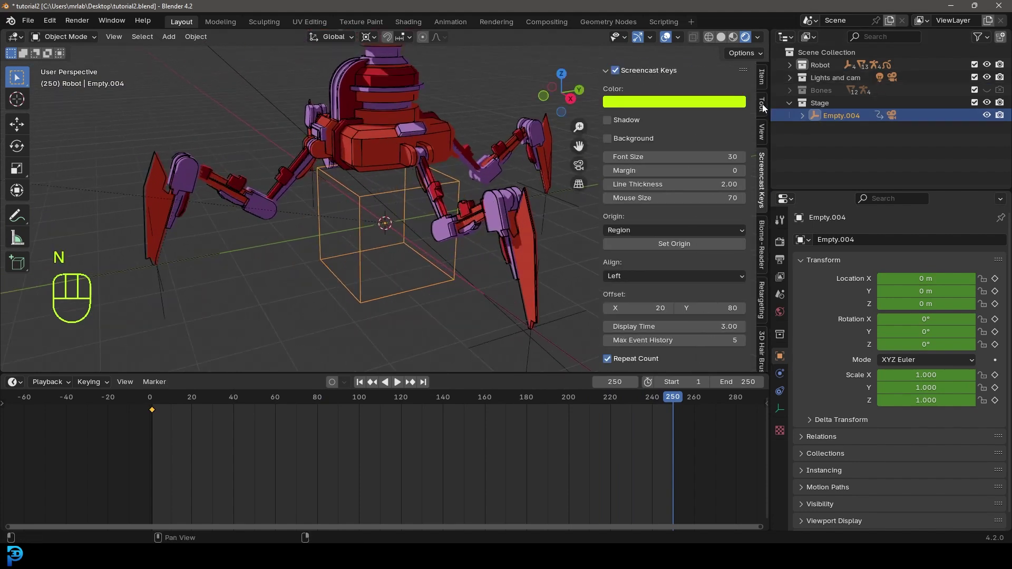
click(762, 77)
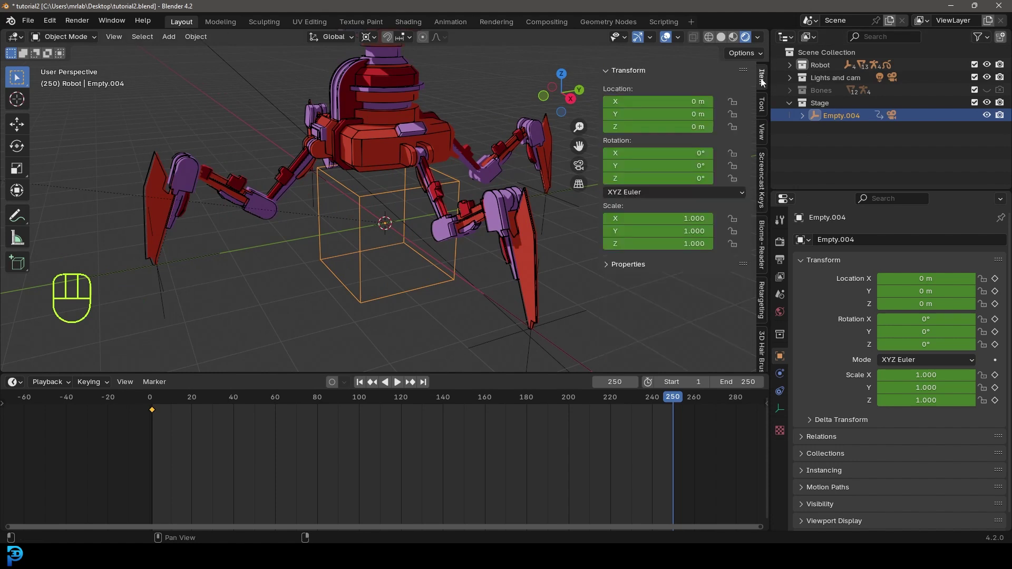
click(637, 179)
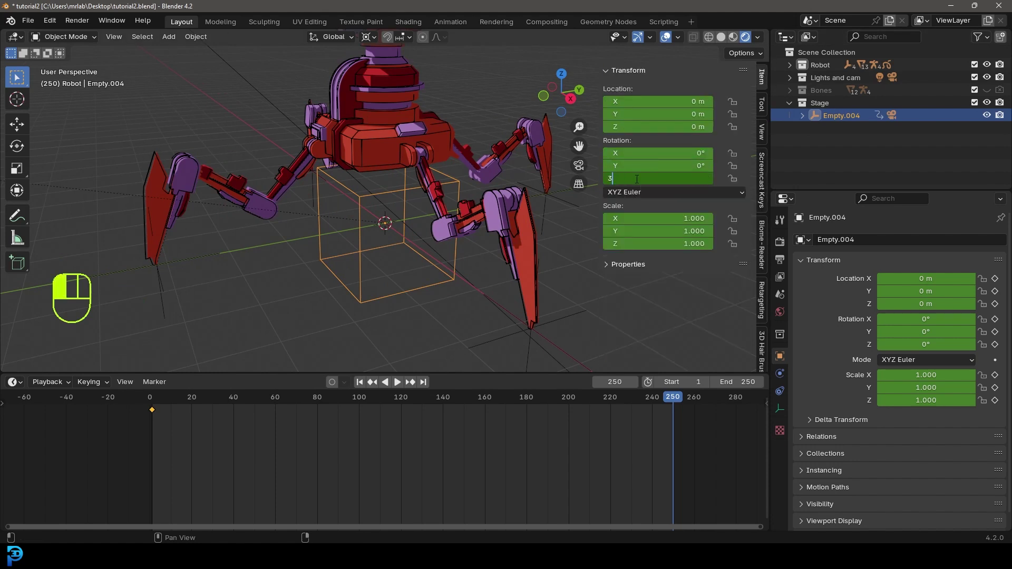
text(360)
key(Return)
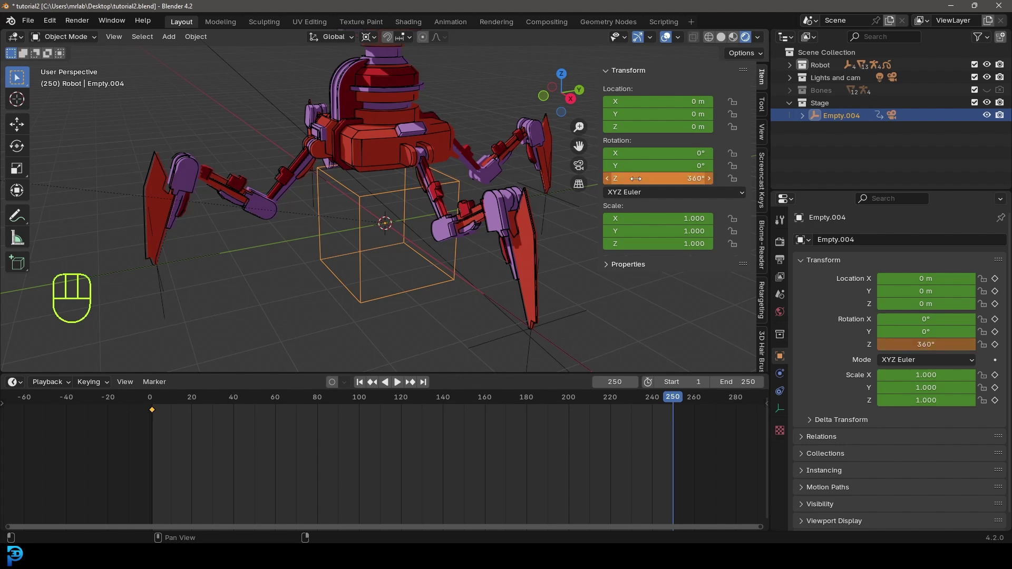
key(i)
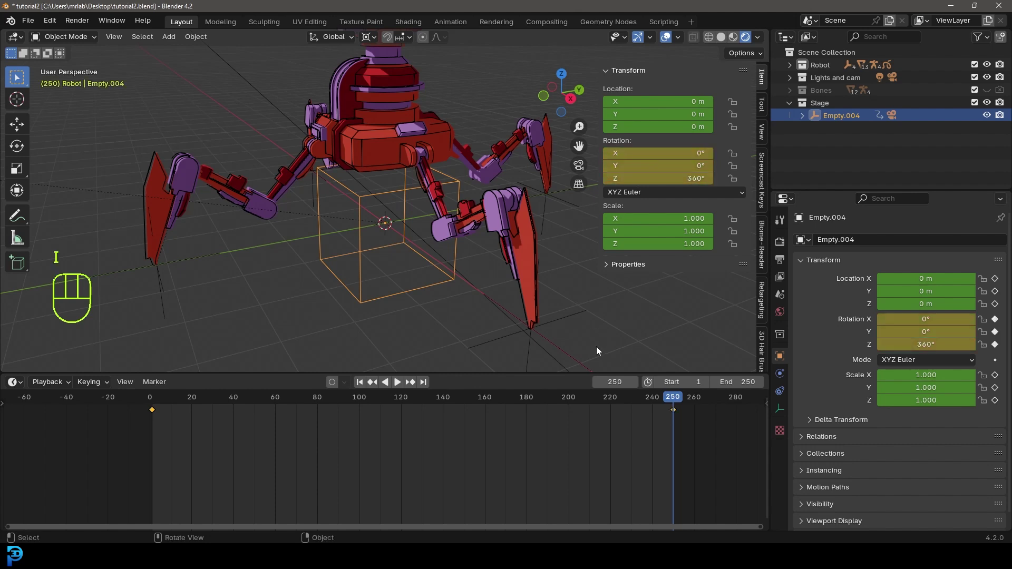
Step: Set the interpolation of all the cube empty's keyframes to Linear
drag(719, 458, 146, 423)
scroll(227, 425, down, 2)
key(t)
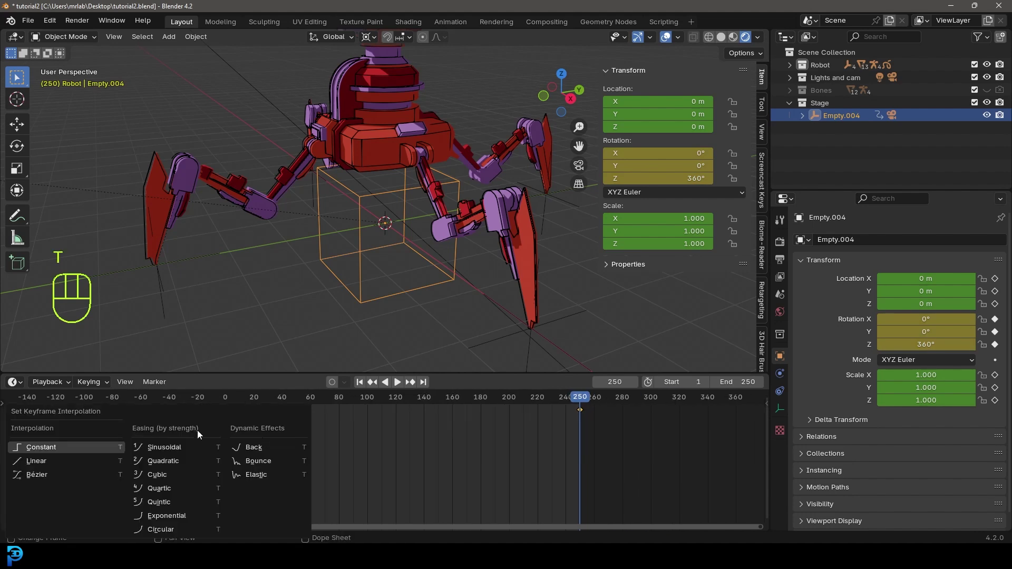
click(87, 462)
Step: Play the animation from the start through the camera to check its orbit around the robot
drag(569, 445, 225, 426)
key(KP_0)
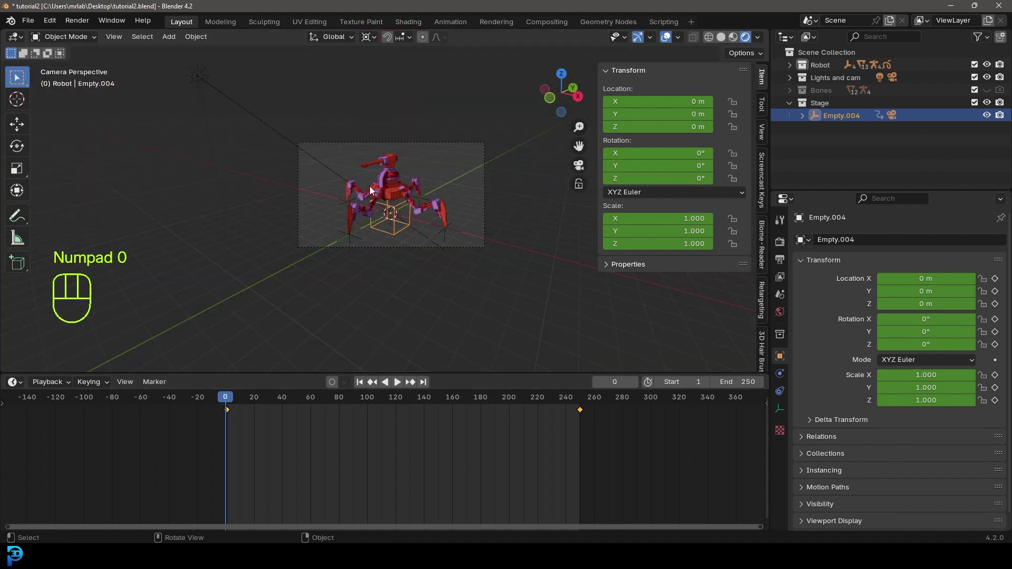
key(space)
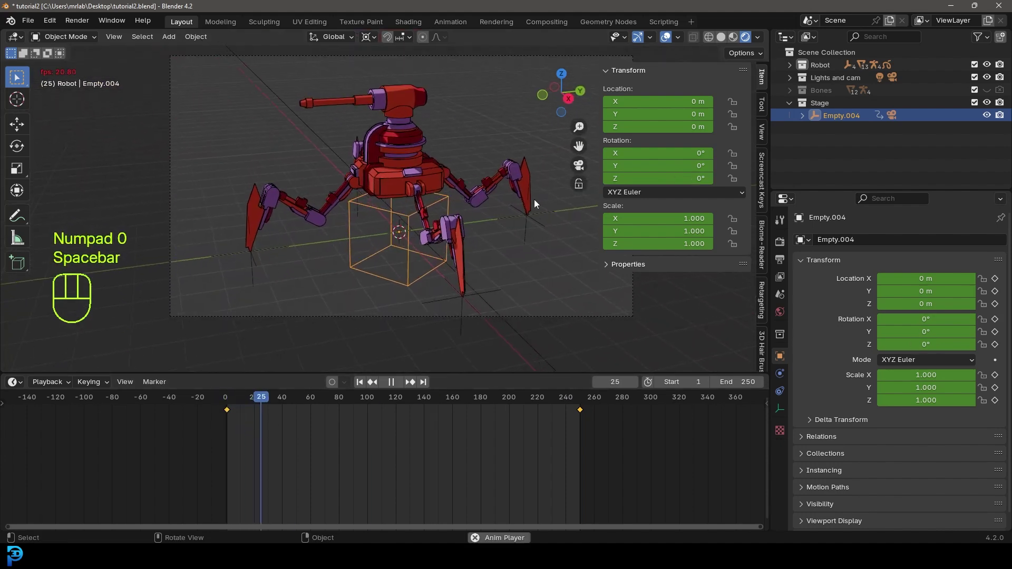
key(n)
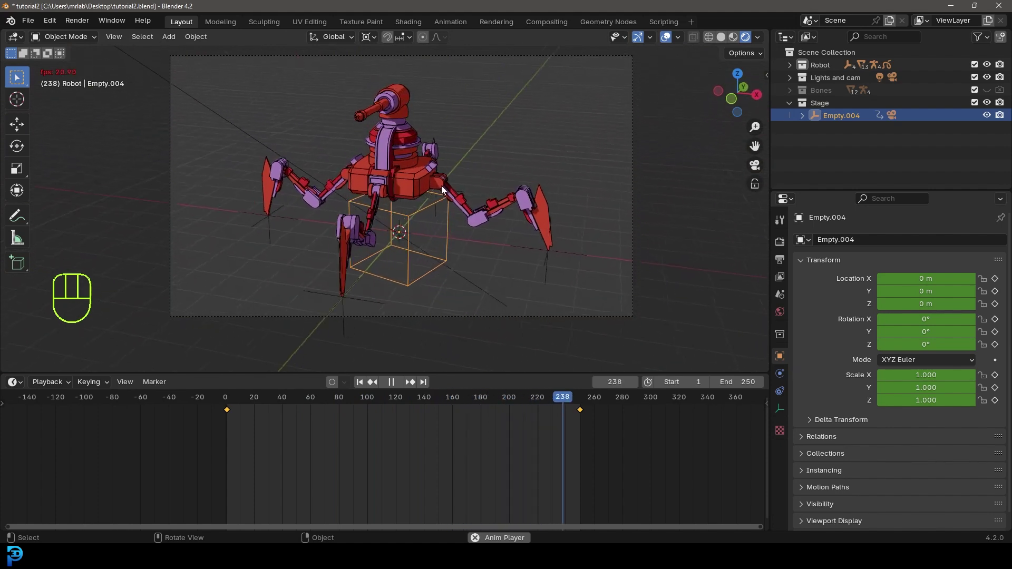
key(space)
Step: Select the robot's main body mesh and try moving it freely
click(413, 172)
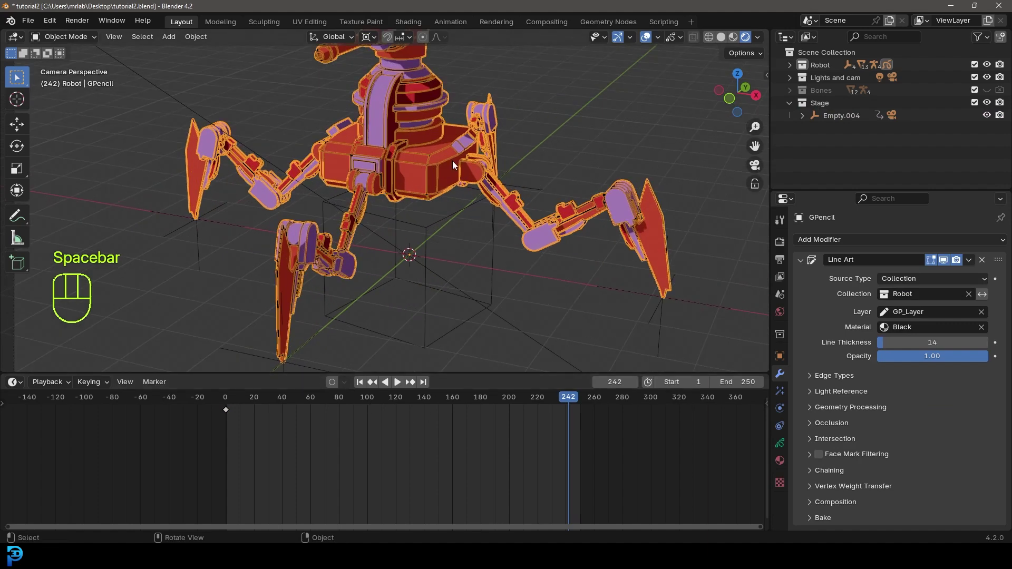
scroll(459, 106, down, 2)
shift+middle_drag(459, 99, 458, 150)
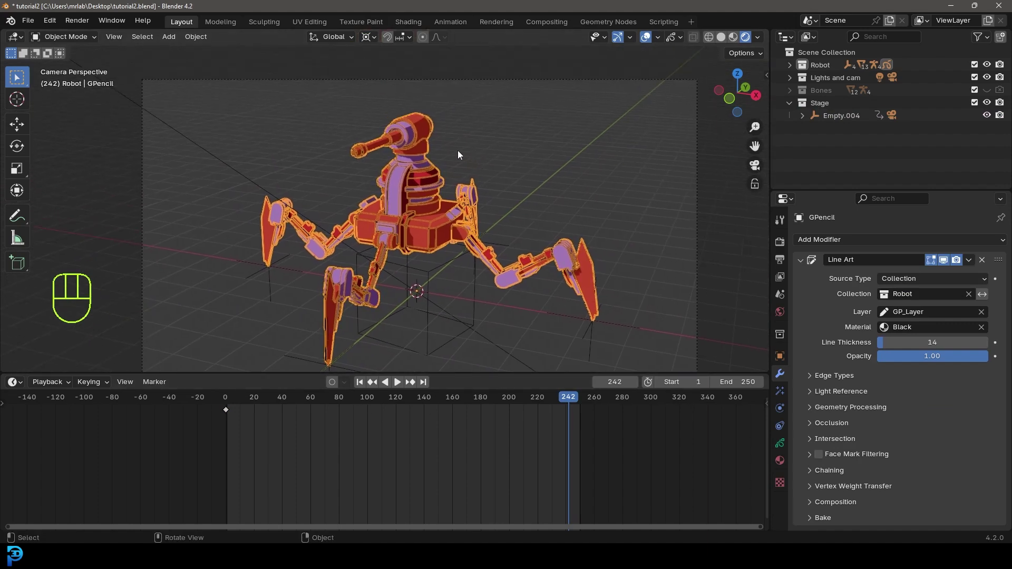
click(424, 125)
scroll(423, 121, up, 2)
key(g)
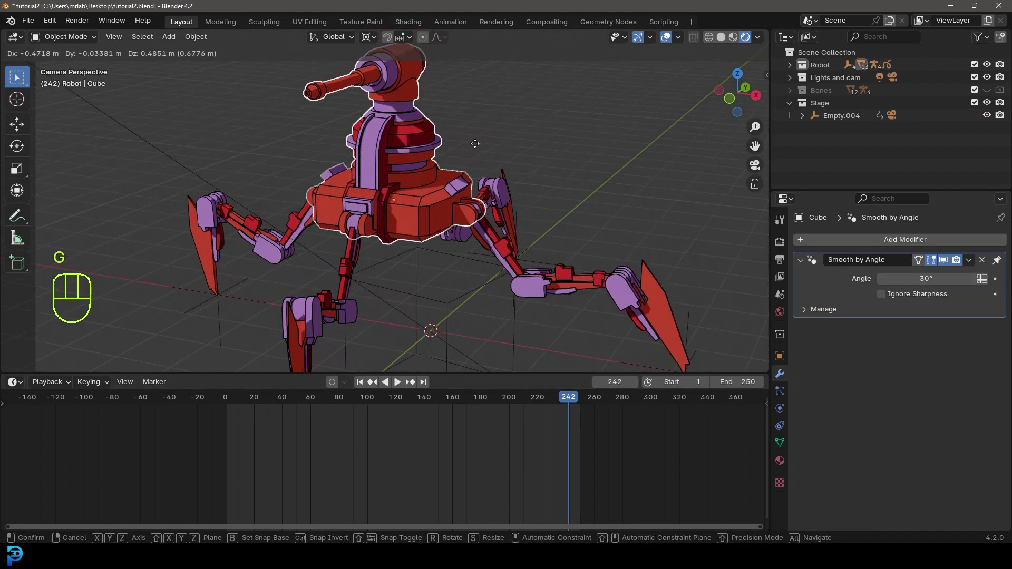
right_click(474, 141)
Step: Turn on auto keying and keyframe the robot's body at frame 1, with a duplicate keyframe at frame 250
key(shift+Left)
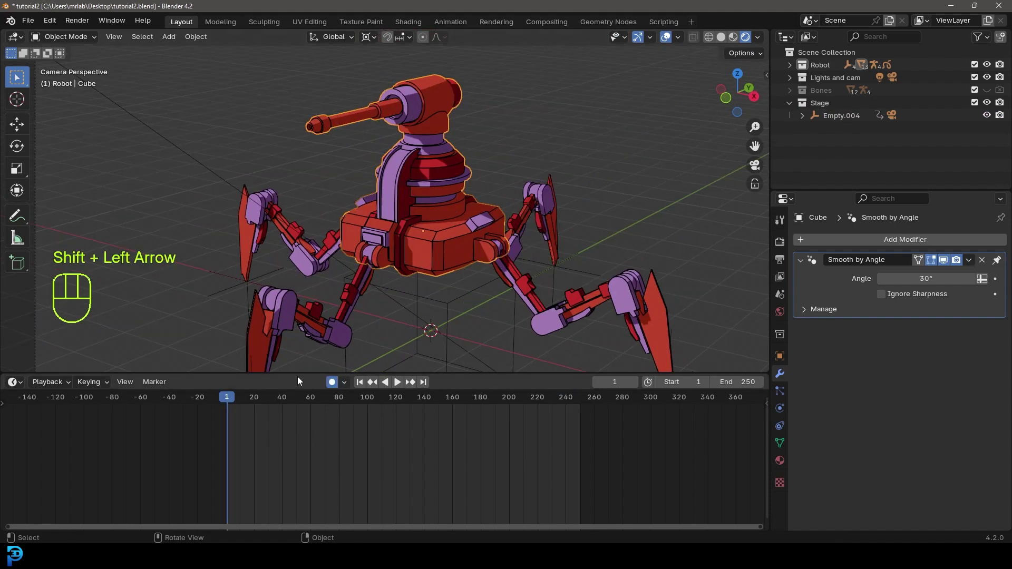
key(i)
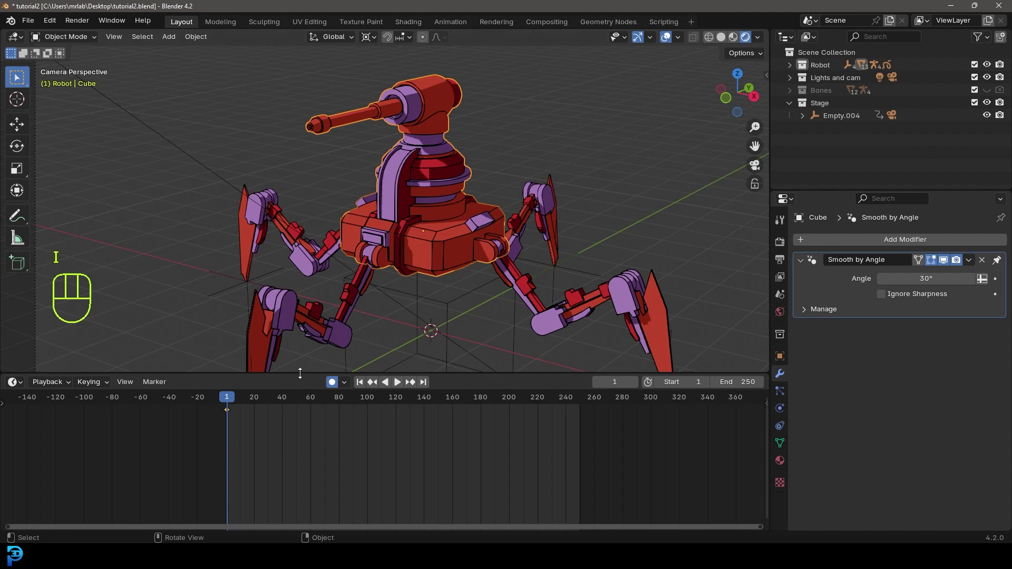
drag(262, 453, 222, 408)
key(shift+d)
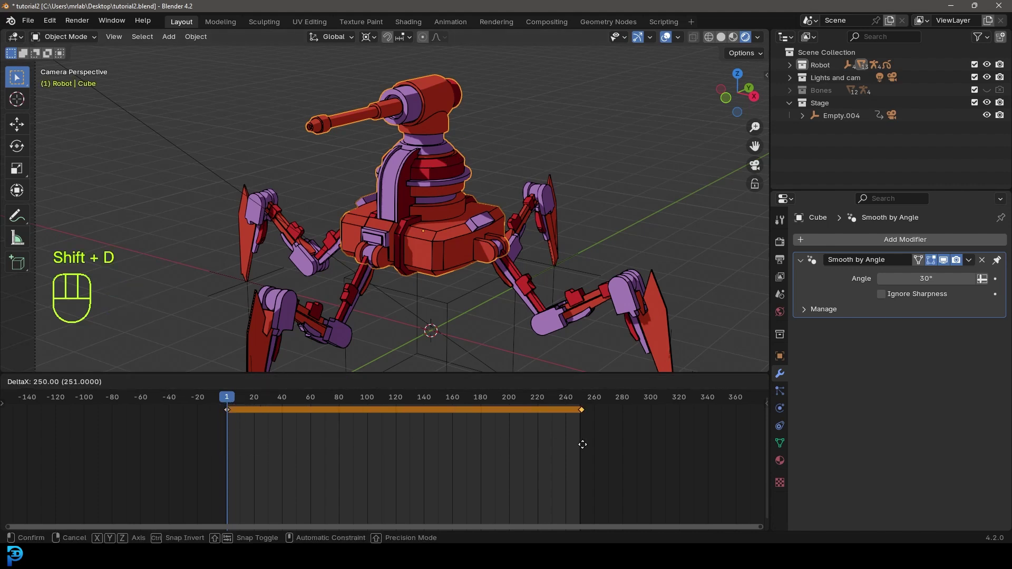
click(581, 444)
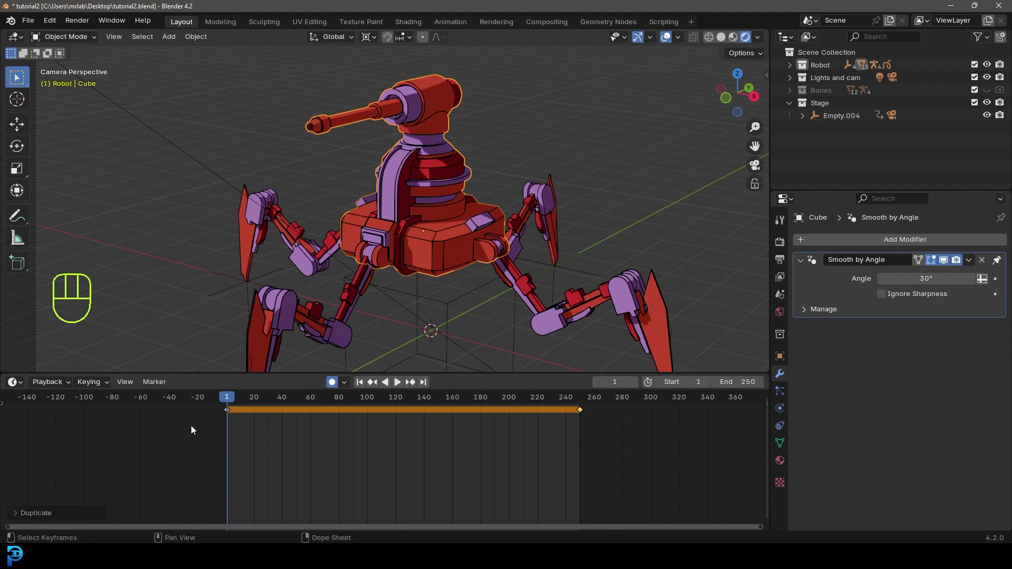
Step: Go to frame 38 and lower the robot's body slightly along the Z axis to record a keyframe
drag(223, 399, 280, 405)
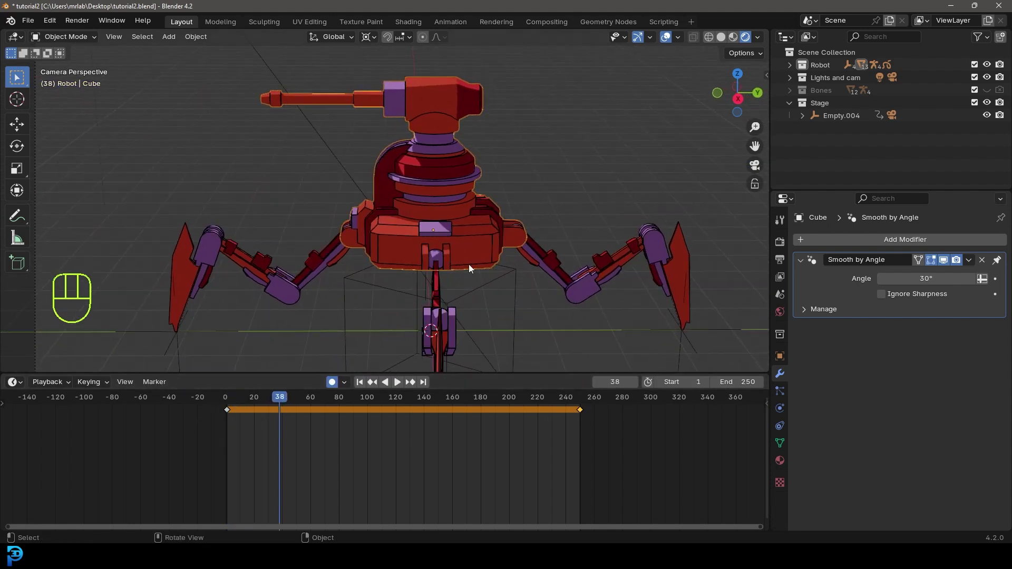
mouse_move(468, 264)
middle_down()
mouse_move(416, 262)
mouse_move(465, 252)
middle_up()
key(g)
key(z)
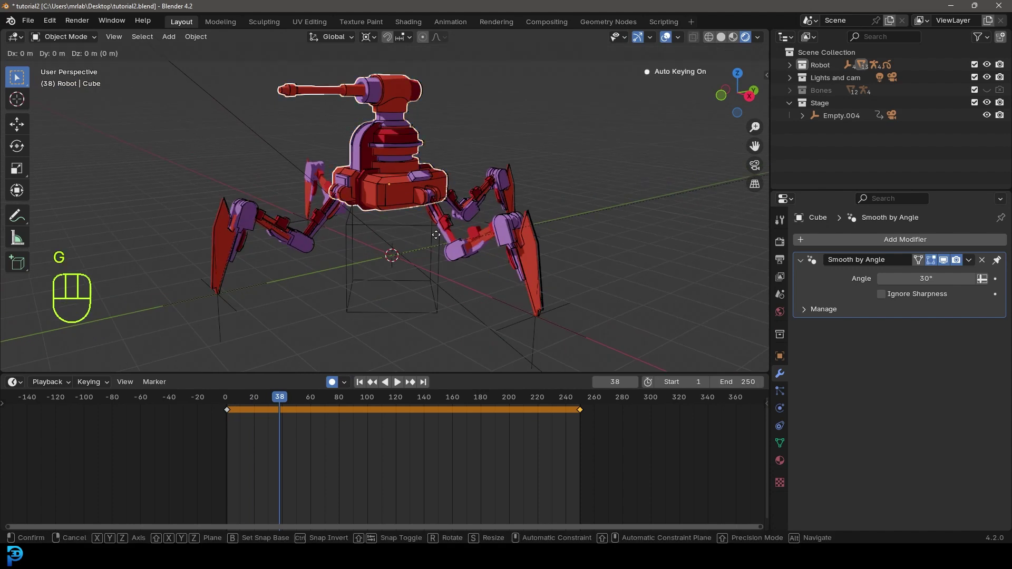
click(443, 251)
Step: Go to frame 93 and raise the robot's body along the Z axis to record a keyframe
drag(282, 399, 357, 403)
key(g)
key(z)
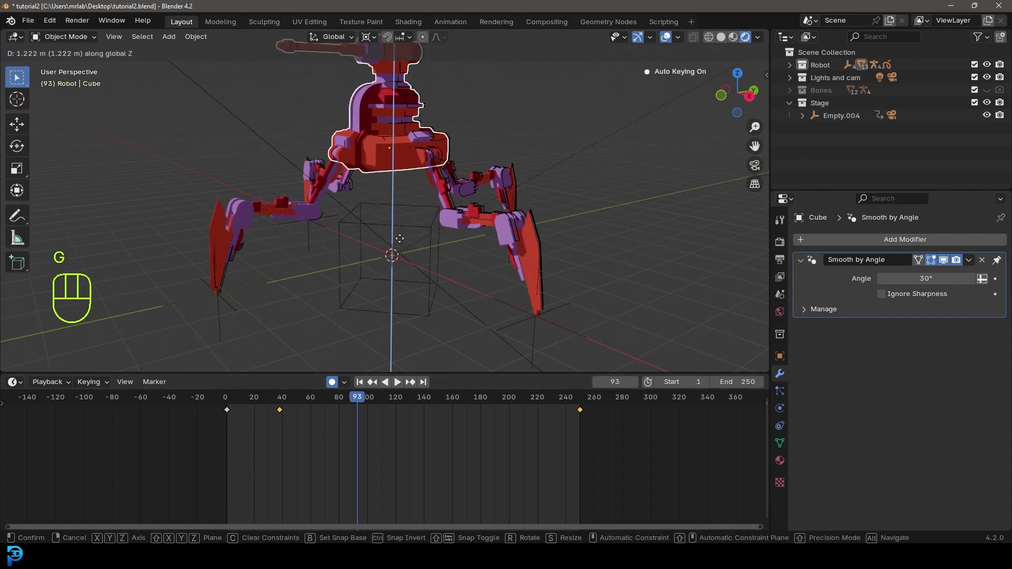
click(428, 272)
Step: Go to frame 155 and slightly adjust the robot body's height along the Z axis to record a keyframe
drag(358, 399, 446, 400)
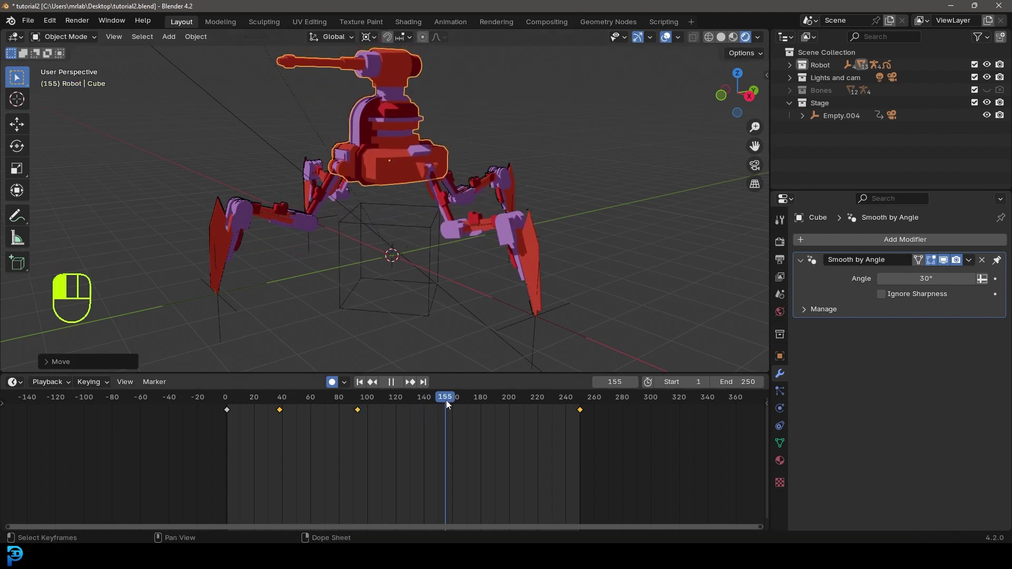
key(g)
key(z)
click(436, 243)
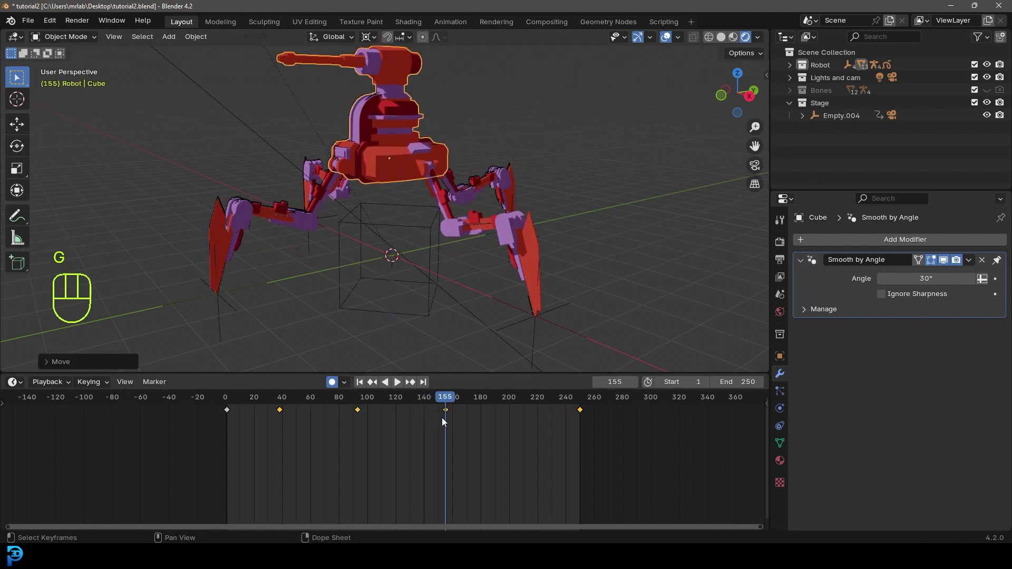
Step: Go to frame 199 and lower the robot's body about 0.38 m along the Z axis to record a keyframe
drag(446, 399, 508, 399)
key(g)
key(z)
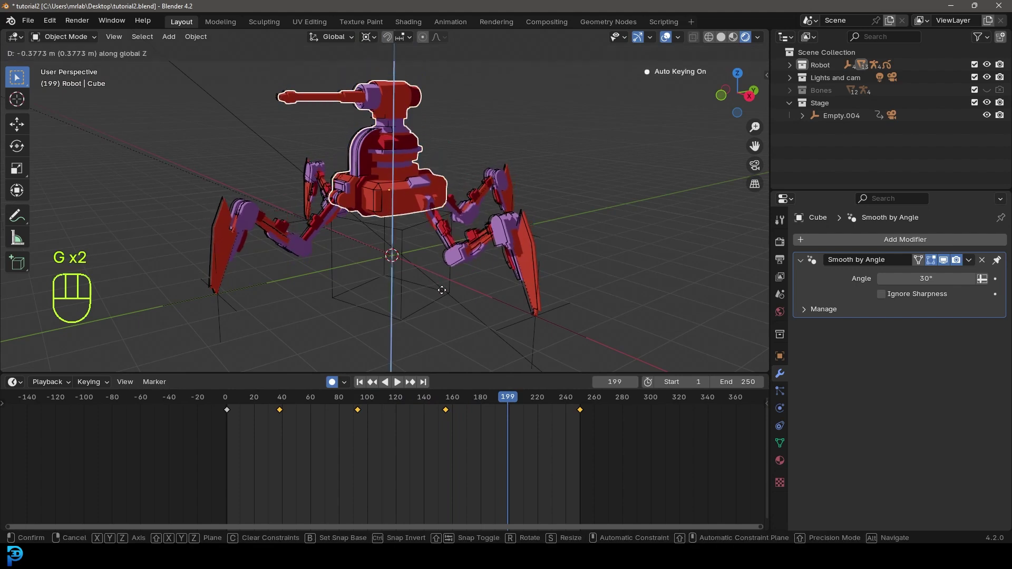
click(444, 288)
Step: Turn off auto keying and play the animation from the start through the camera to check the body's vertical motion
scroll(446, 286, down, 4)
middle_drag(447, 285, 468, 281)
scroll(467, 282, up, 2)
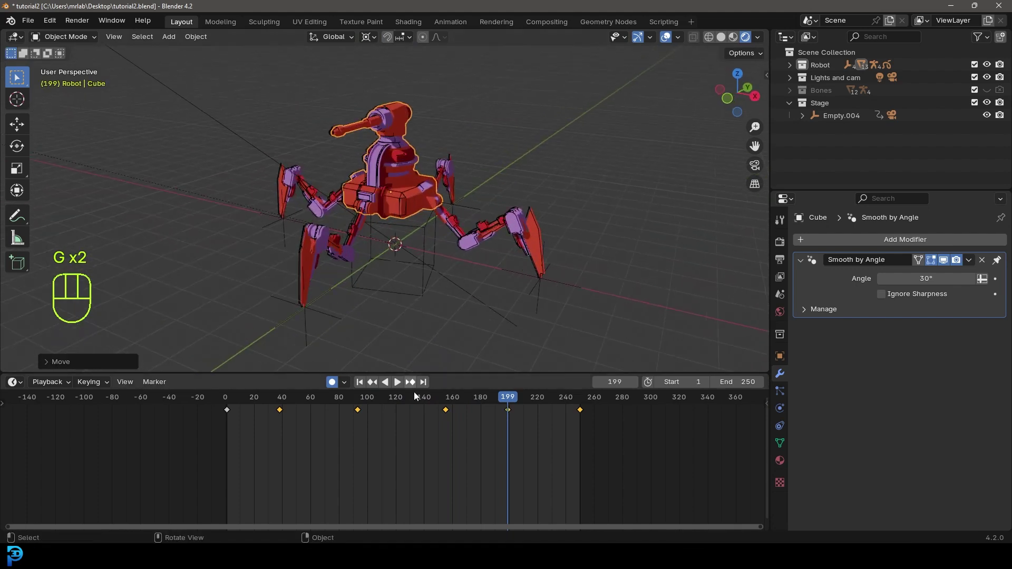
drag(486, 399, 217, 429)
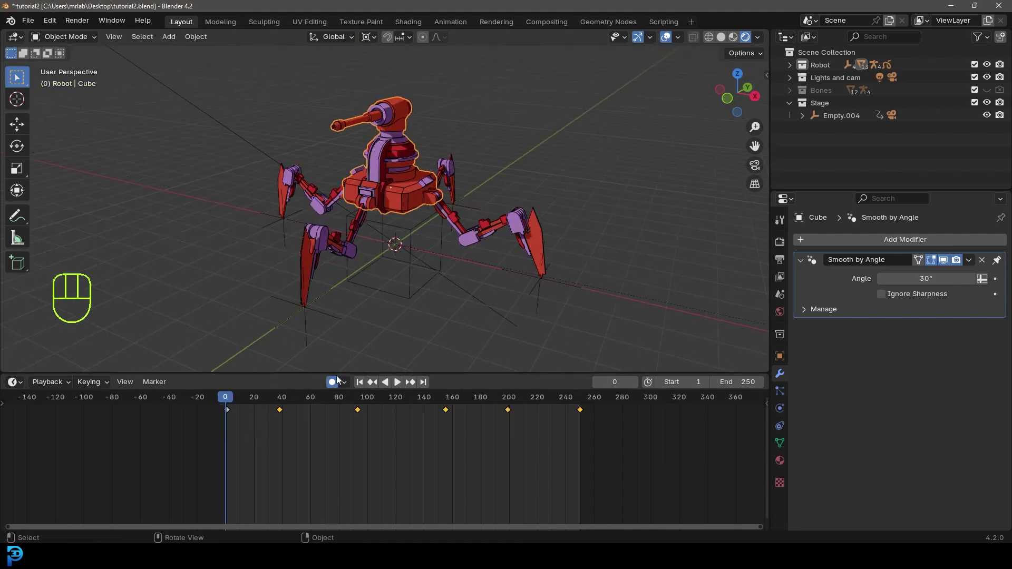
click(332, 382)
key(KP_0)
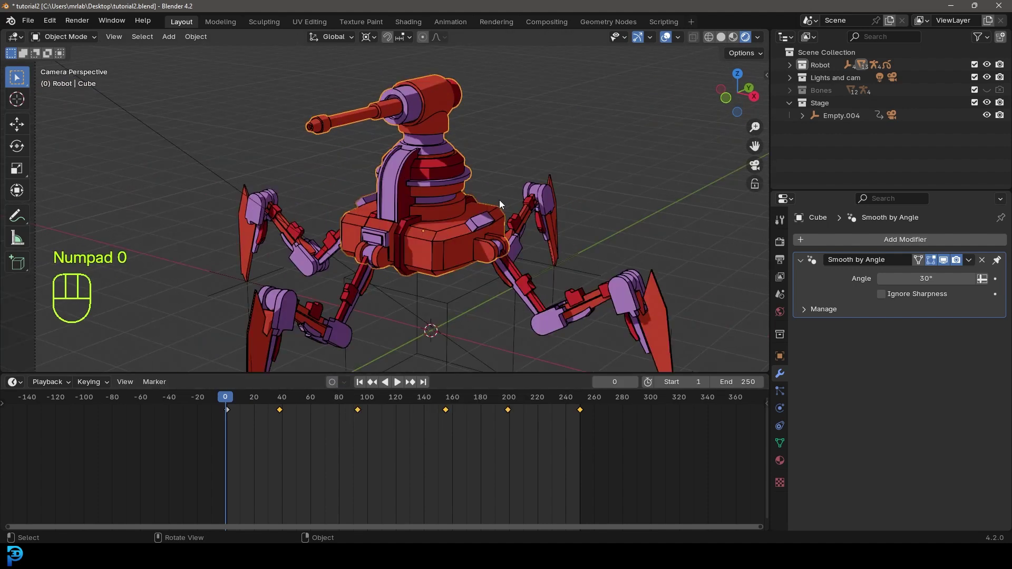
key(alt+a)
key(space)
scroll(577, 219, up, 4)
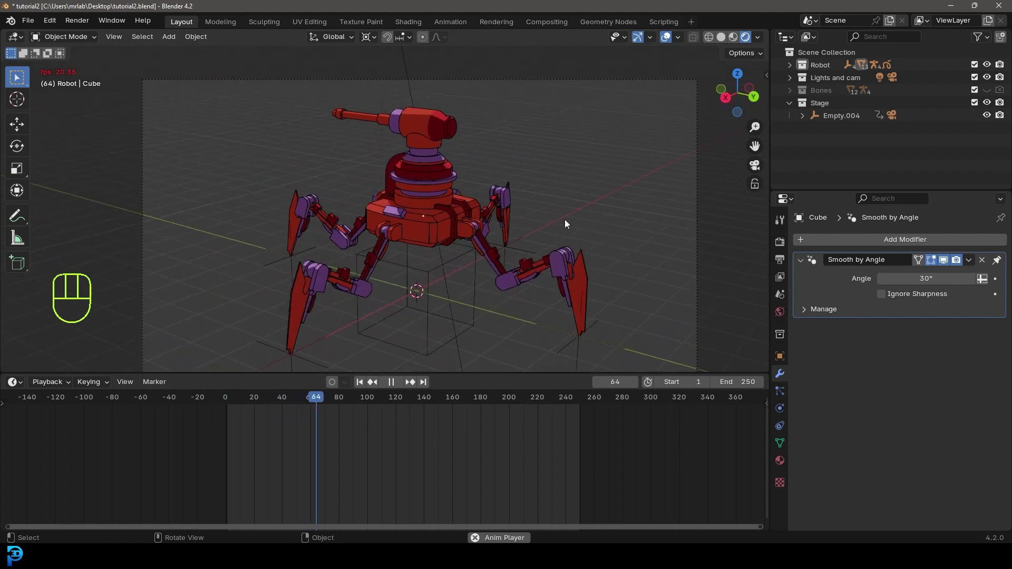
key(space)
Step: Select the robot's body and go to its keyframe at frame 93
click(419, 106)
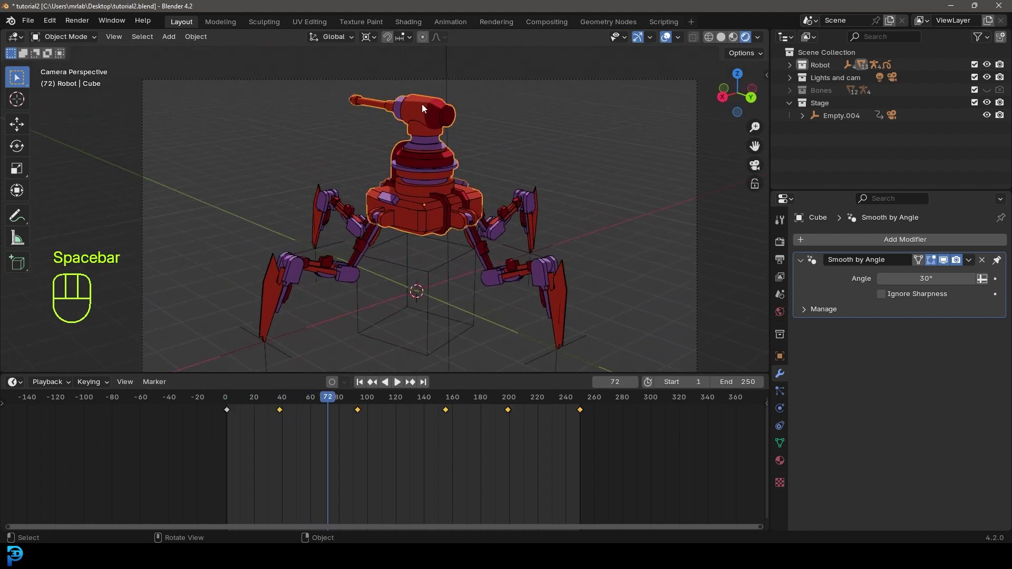
drag(320, 401, 356, 416)
key(r)
key(z)
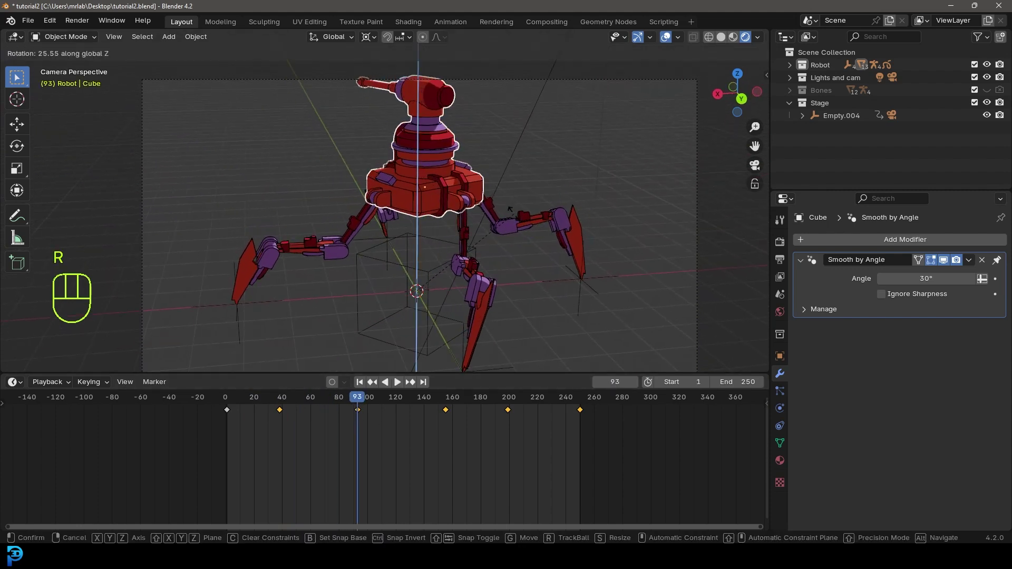
right_click(515, 217)
Step: Turn auto keying back on and rotate the robot's body slightly around the Z axis at frame 93
middle_drag(517, 219, 466, 258)
scroll(448, 269, up, 4)
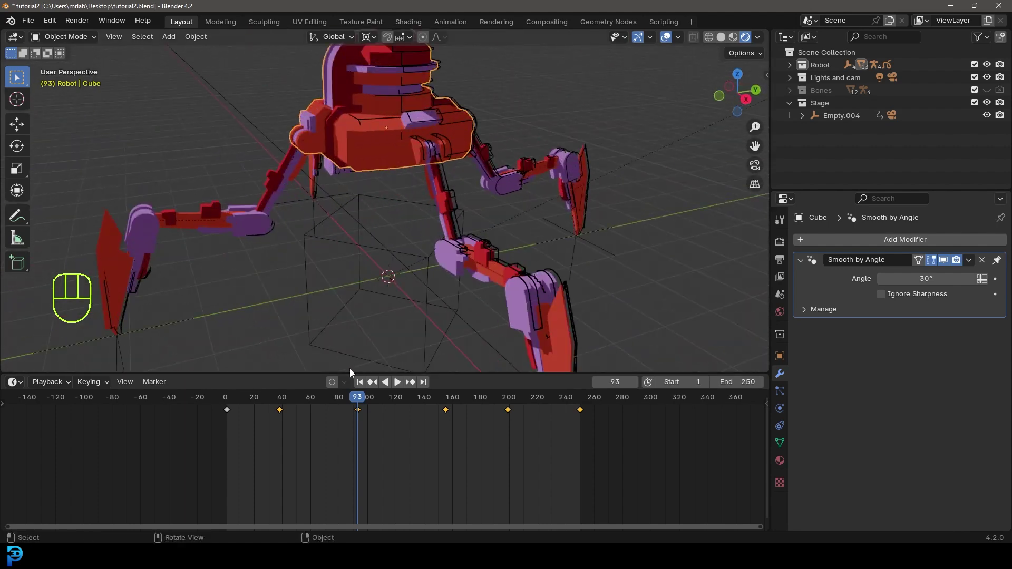
scroll(376, 311, down, 4)
middle_drag(380, 289, 475, 285)
scroll(475, 280, up, 3)
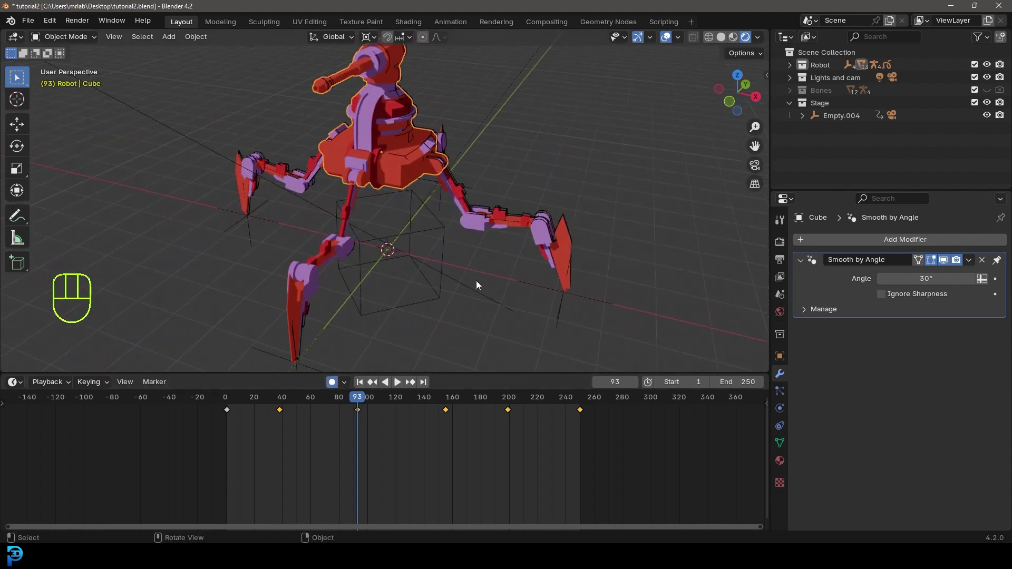
key(r)
key(z)
click(534, 263)
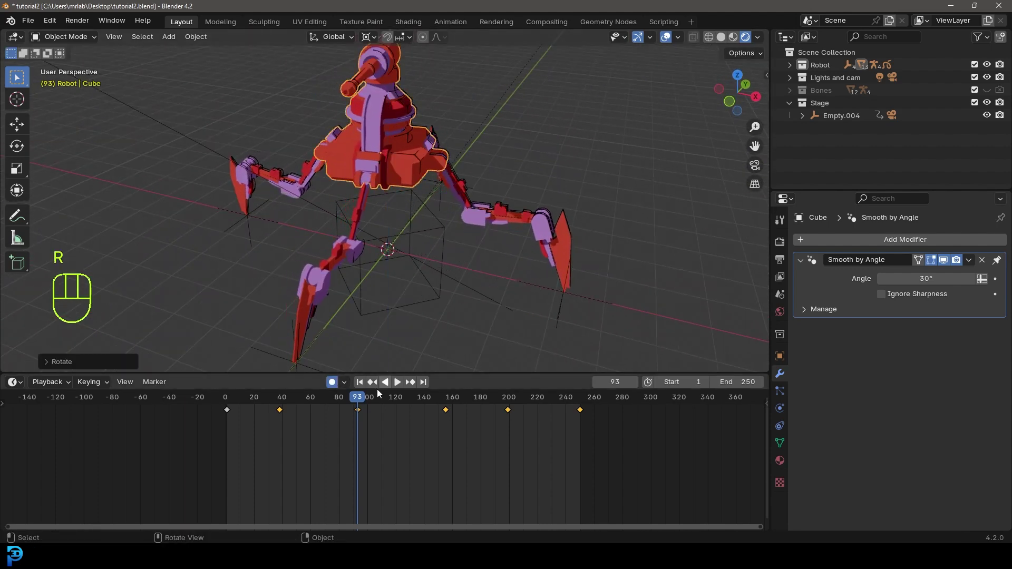
Step: Go to the keyframe at frame 155 and set the transform pivot point to Median Point
drag(377, 392, 445, 411)
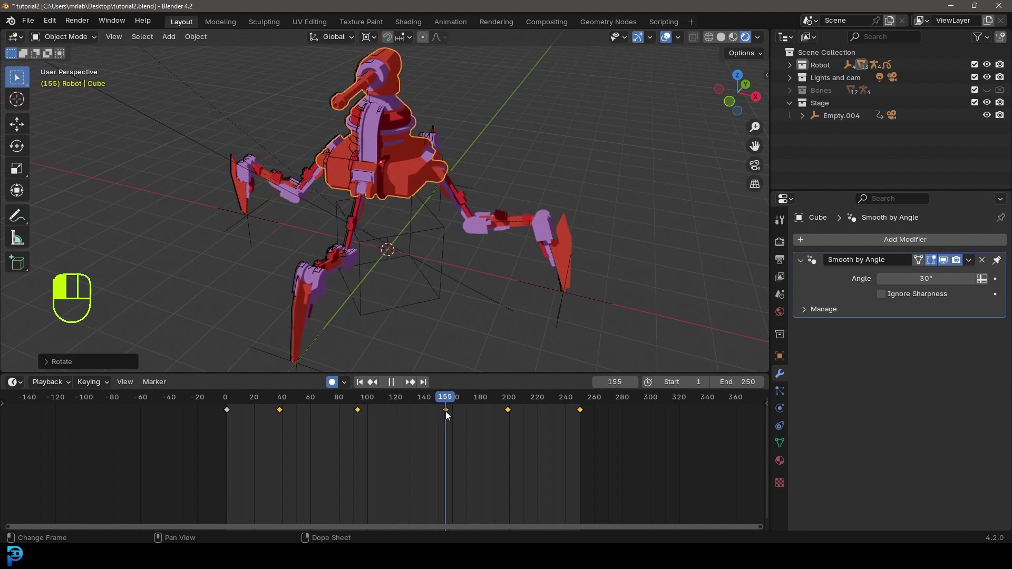
middle_drag(468, 217, 534, 192)
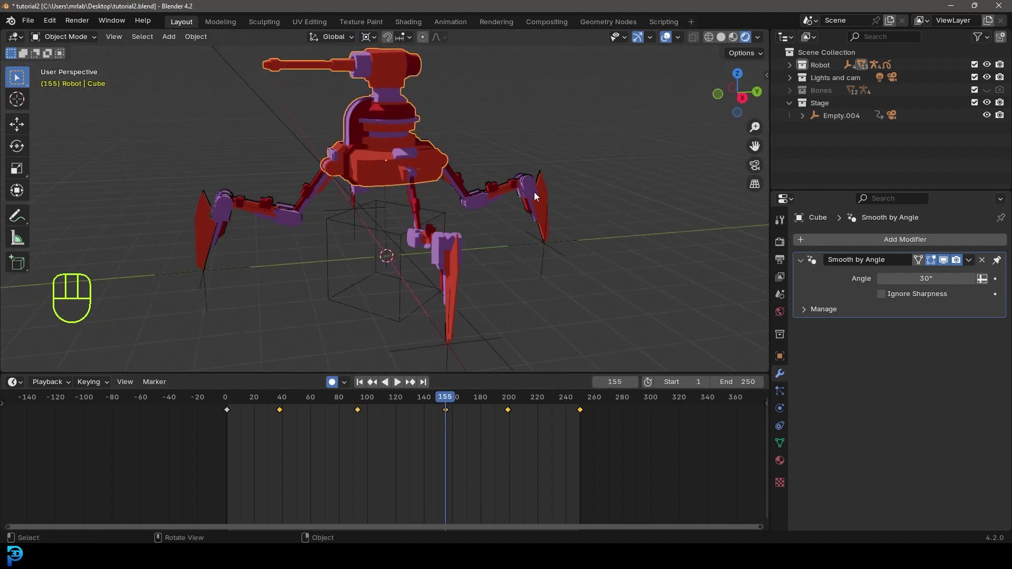
key(r)
right_click(523, 207)
click(368, 36)
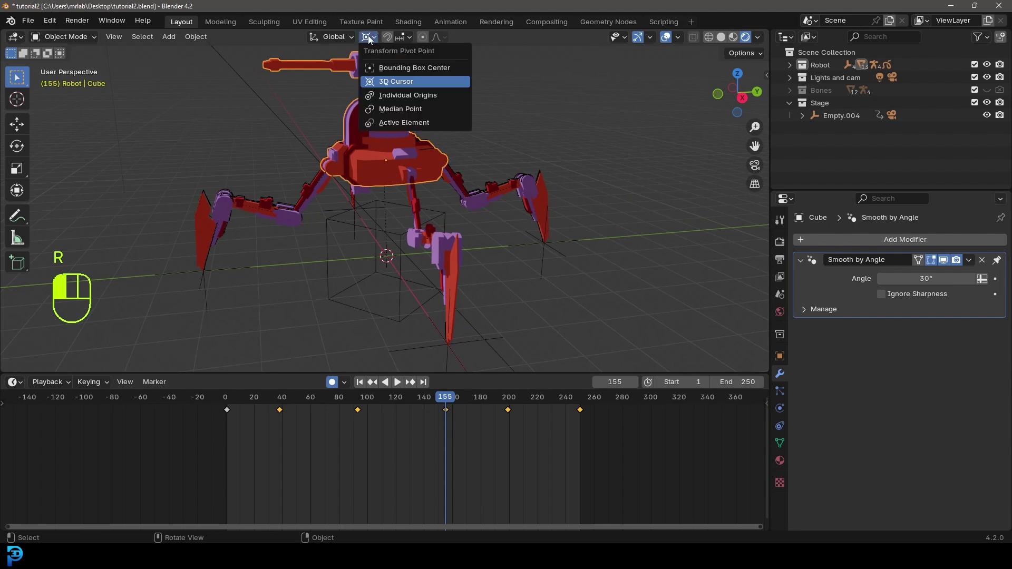
click(407, 110)
Step: Tilt the robot's body about 7° in a side-on view to keyframe its rotation at frame 155
middle_drag(406, 110, 459, 138)
key(r)
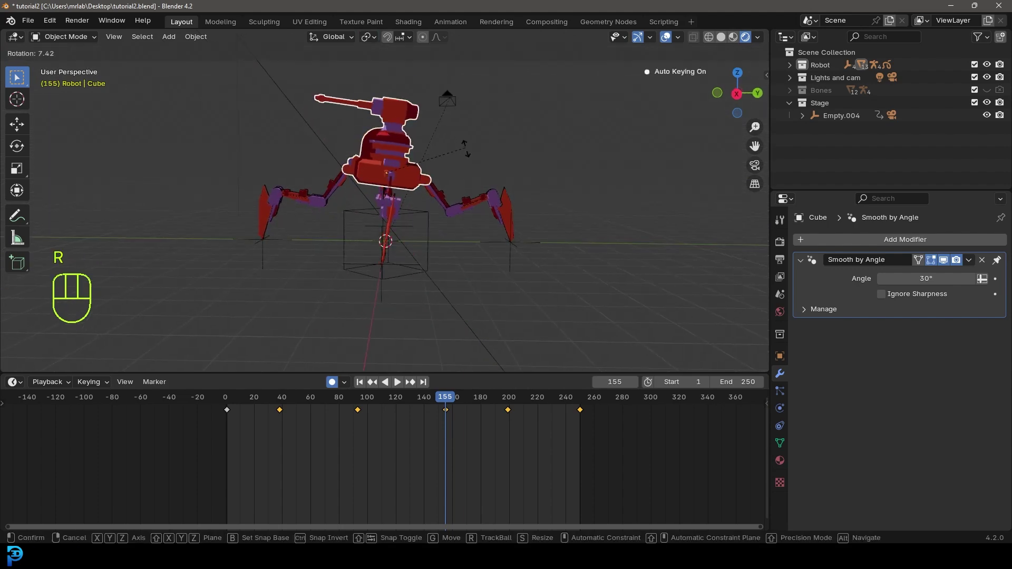
click(466, 149)
Step: Turn off auto keying and replay the animation from the start through the camera to check the body's rotation
key(KP_0)
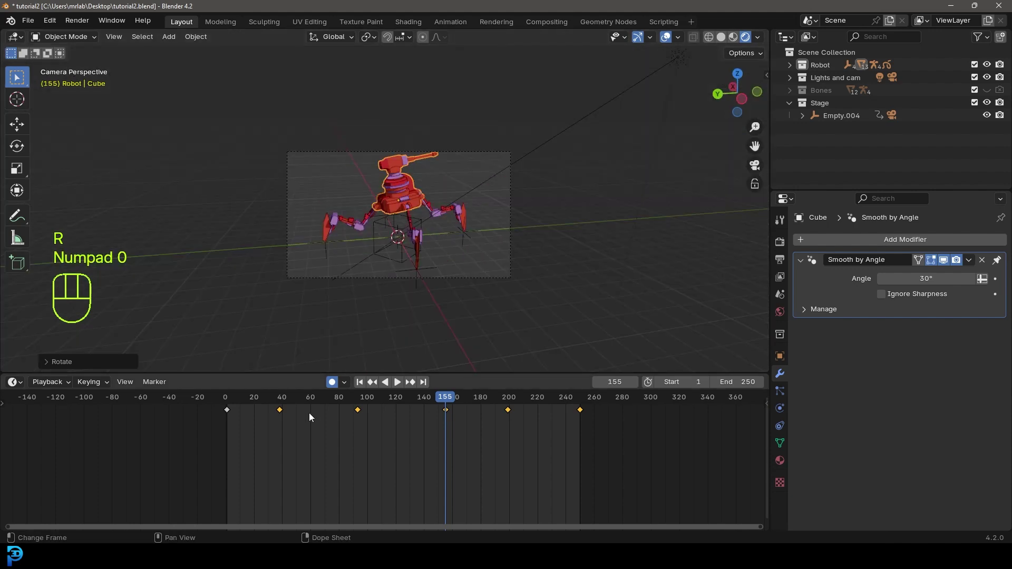
drag(421, 395, 215, 393)
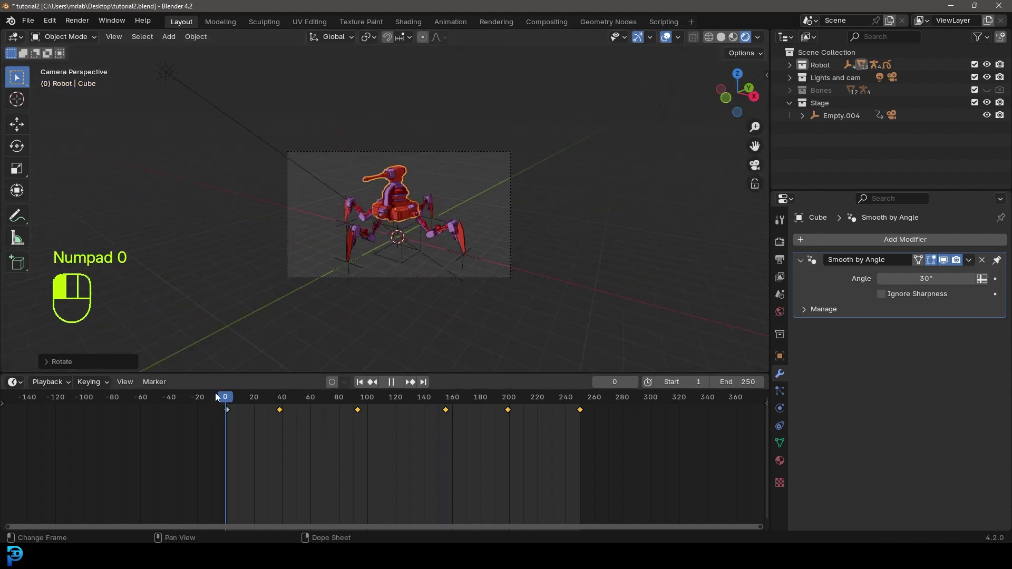
key(space)
scroll(550, 210, up, 3)
key(alt+a)
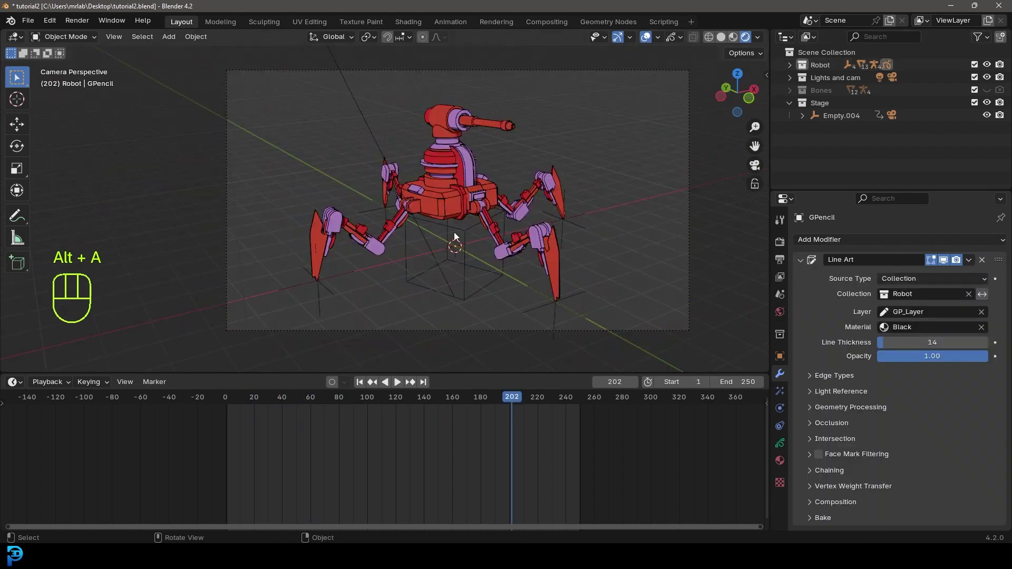
Step: Add a circle mesh at the scene centre and scale it up in Edit Mode until it extends past the robot's feet
middle_drag(454, 232, 400, 222)
key(shift+a)
mouse_move(417, 220)
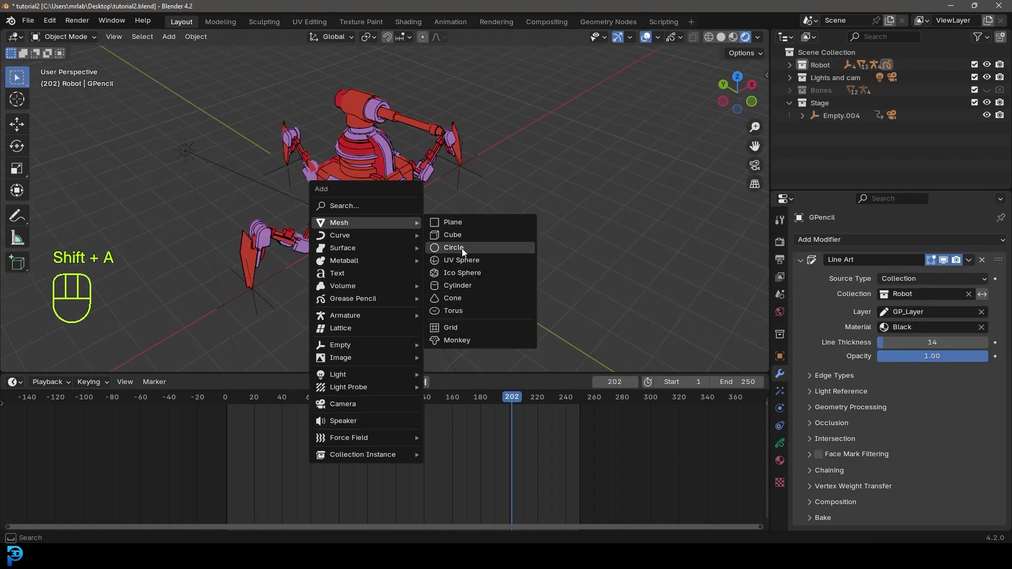
click(477, 248)
key(Tab)
shift+middle_drag(381, 264, 412, 256)
scroll(440, 260, up, 1)
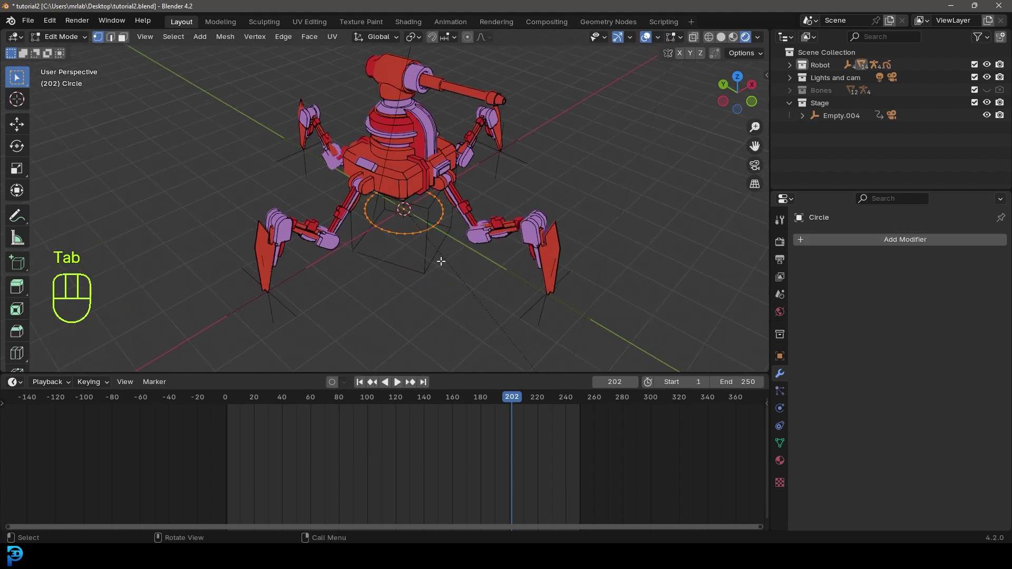
scroll(448, 262, down, 3)
key(s)
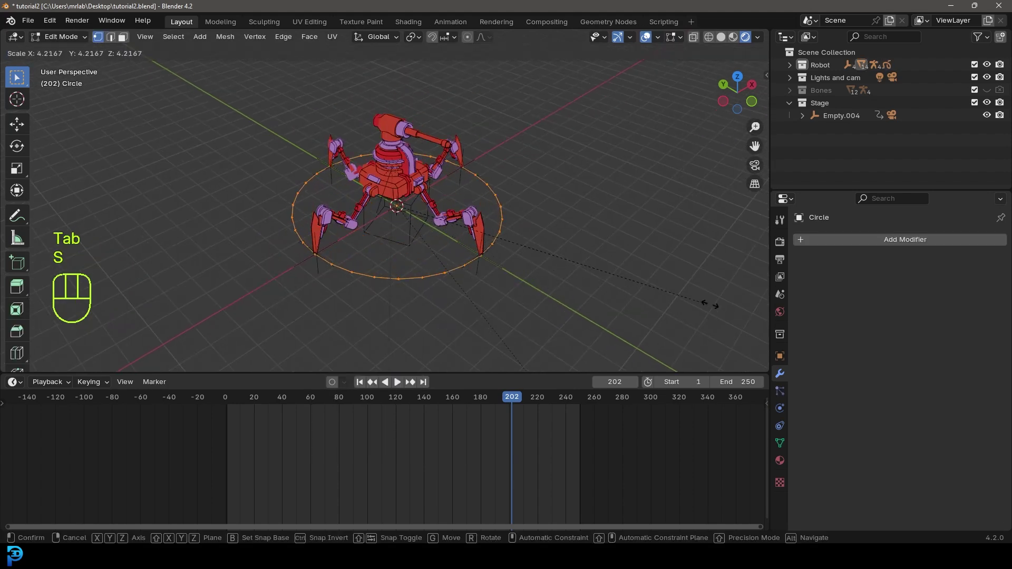
click(43, 298)
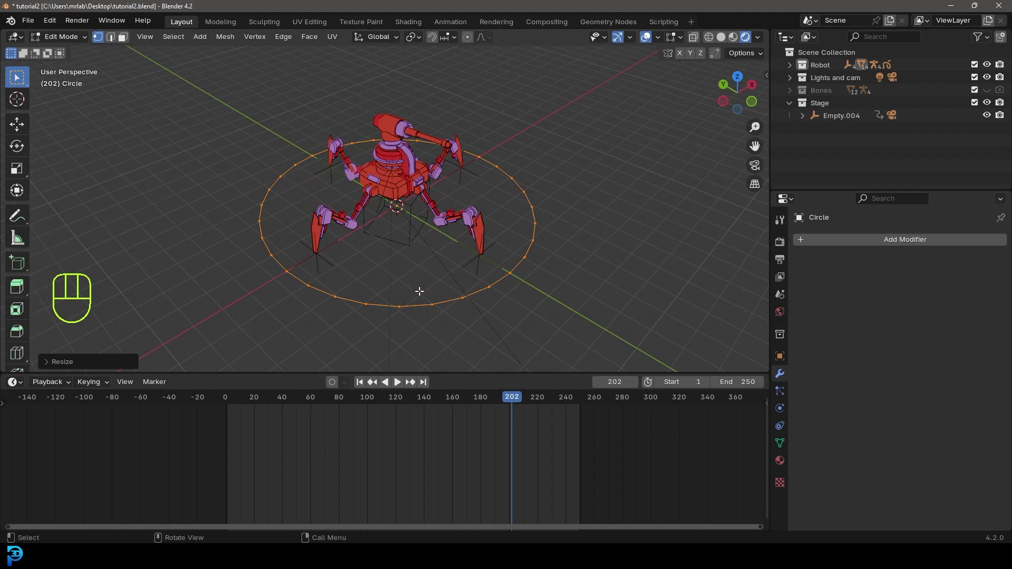
Step: Fill the circle with a face to make a floor disc and return to Object Mode
key(f)
middle_drag(390, 287, 398, 265)
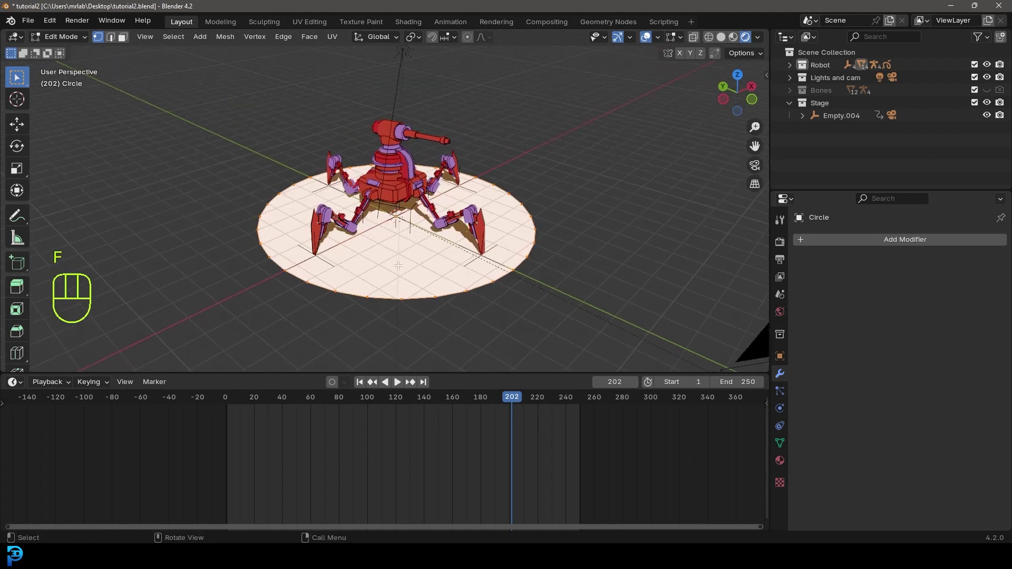
key(Tab)
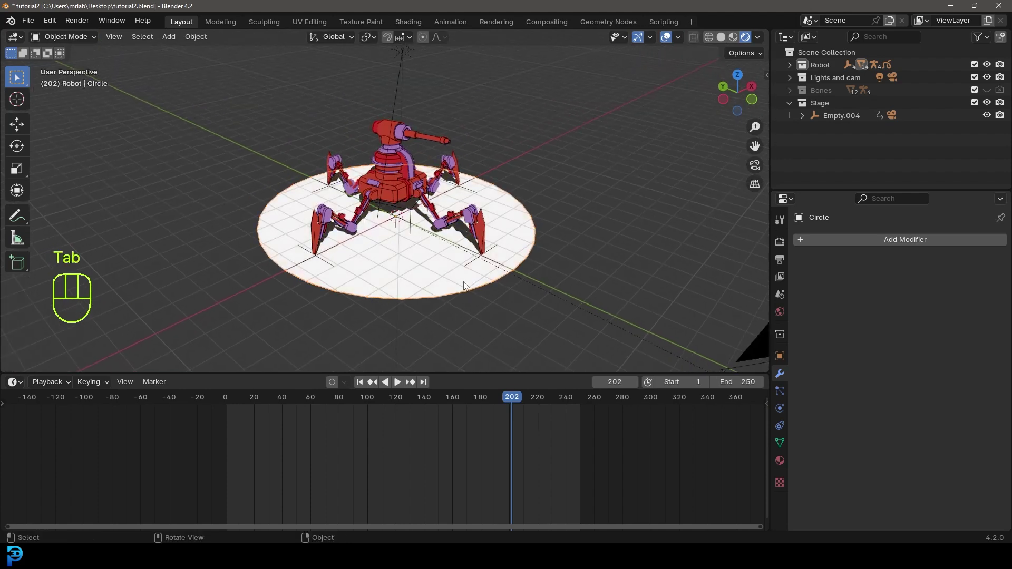
Step: Move the floor disc to the Robot collection and look through the camera
key(m)
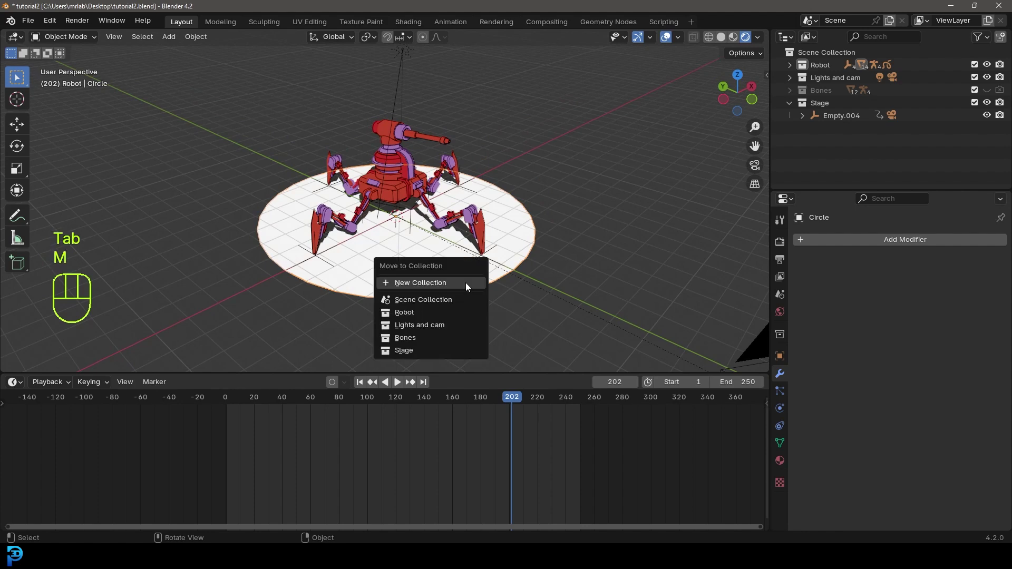
click(422, 312)
key(KP_0)
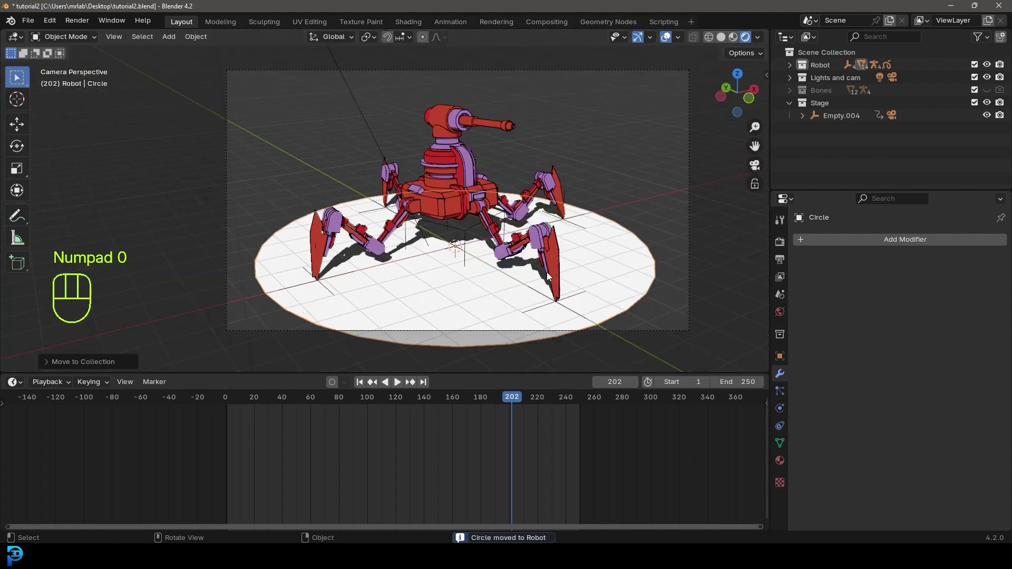
Step: Inspect the floor disc's outline and the robot's shadows up close through the camera
key(alt+a)
scroll(369, 213, up, 2)
scroll(449, 213, up, 2)
shift+middle_drag(649, 178, 530, 220)
scroll(560, 157, up, 1)
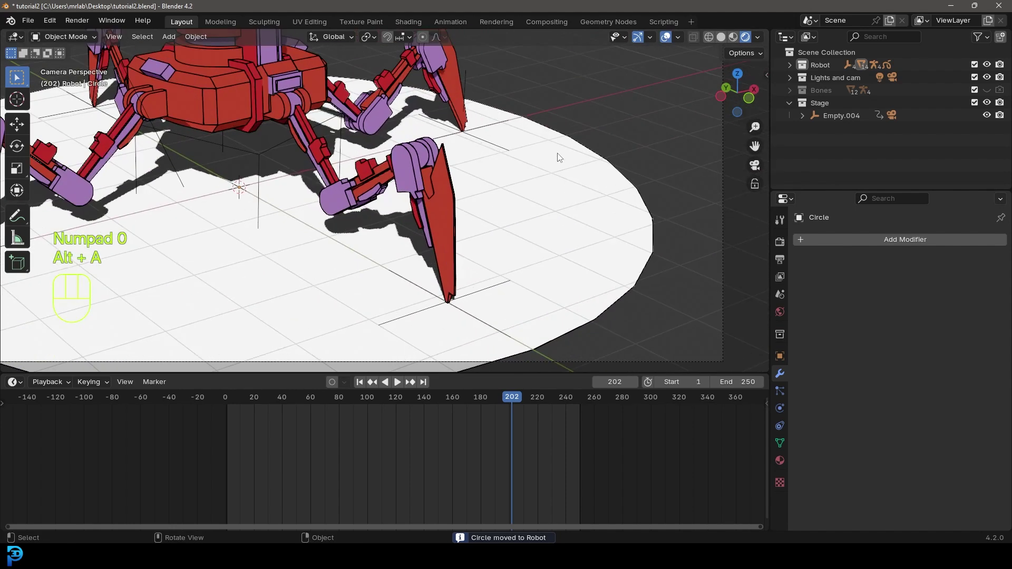
scroll(427, 214, down, 5)
shift+middle_drag(374, 221, 480, 195)
scroll(480, 196, up, 1)
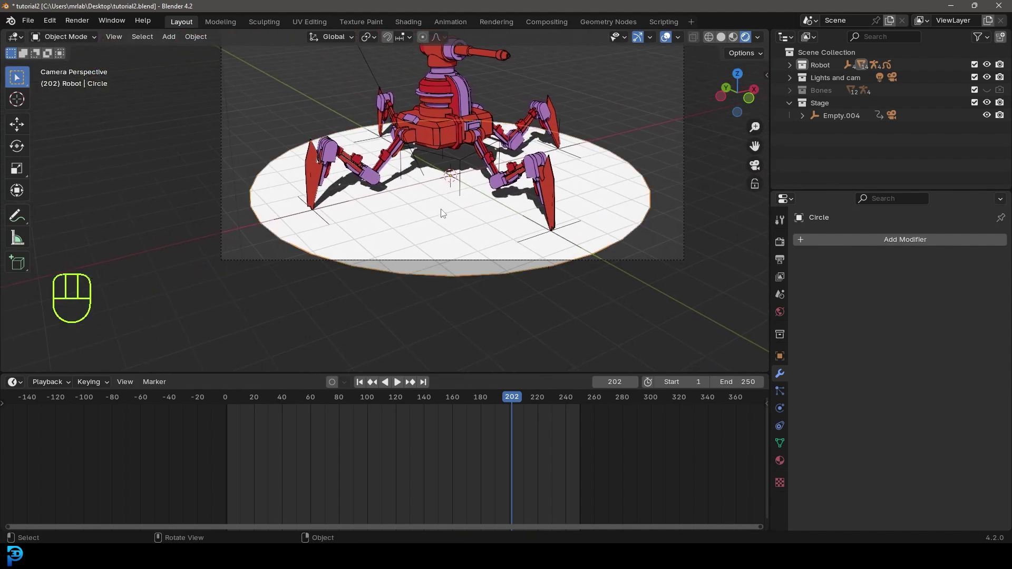
Step: Create a new material for the floor disc and open the Shading workspace
click(780, 460)
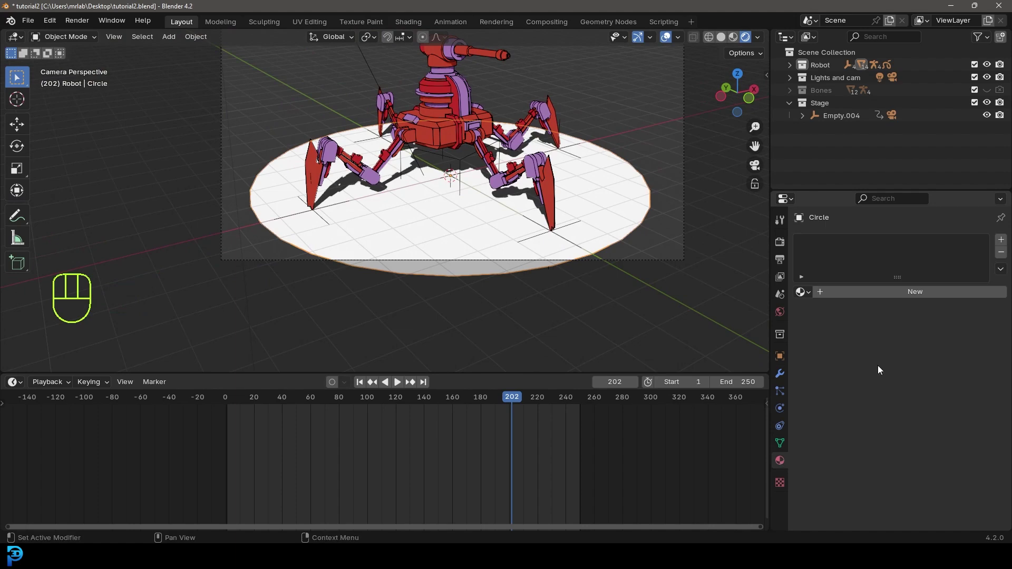
click(906, 290)
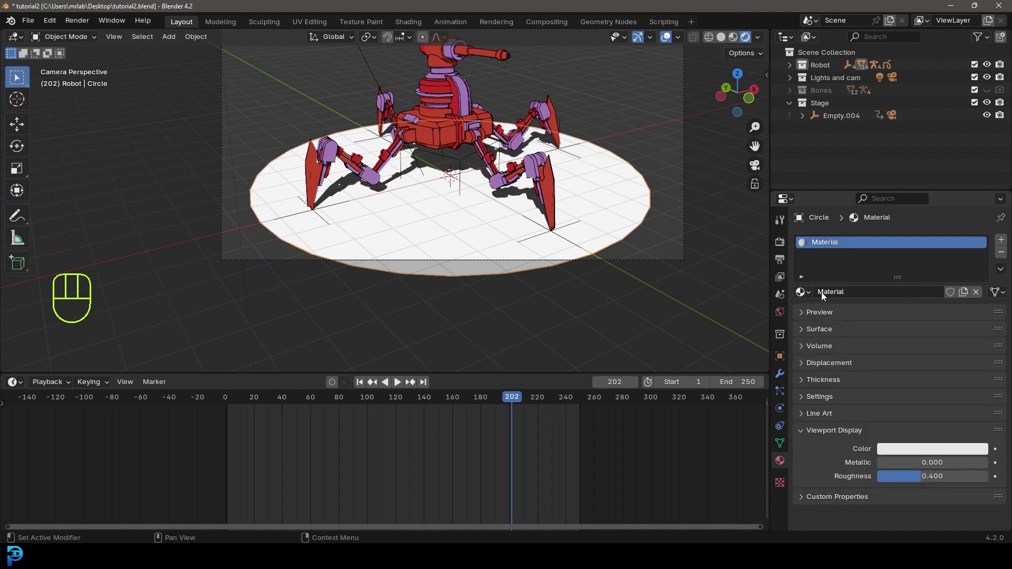
click(408, 22)
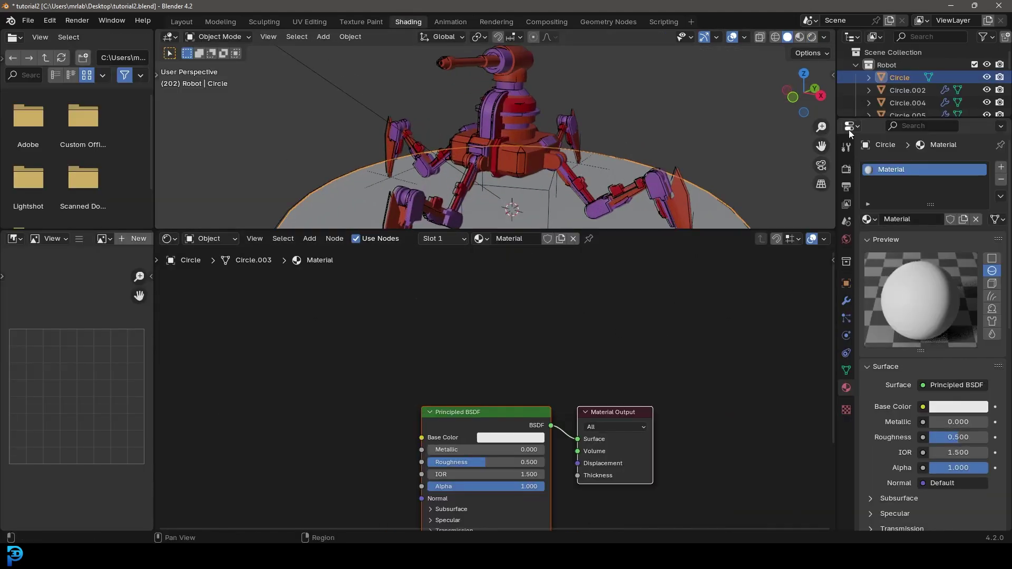
Step: Assign the orange material to the floor disc, make it a single-user copy and rename it "ground"
click(870, 219)
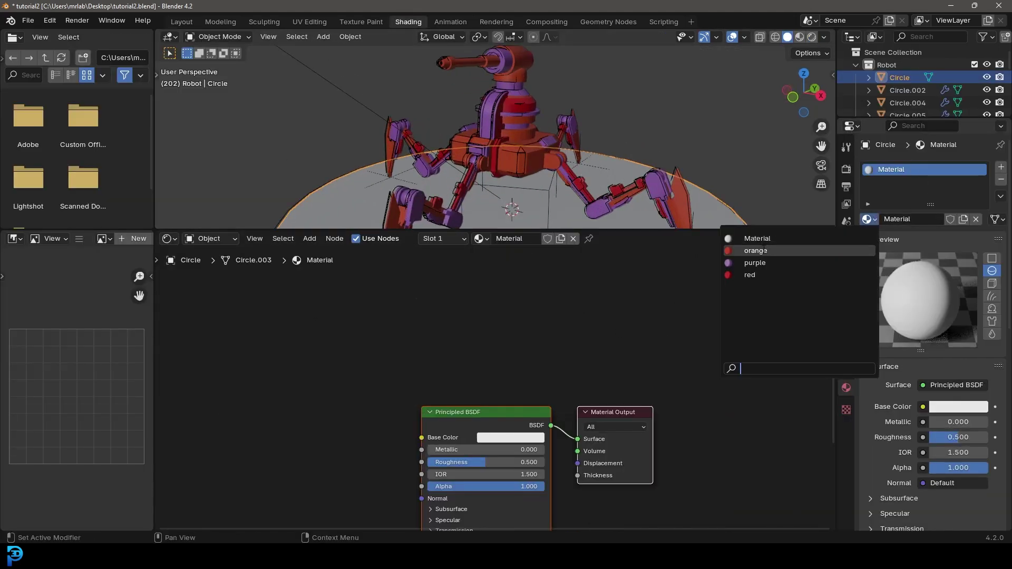
click(770, 249)
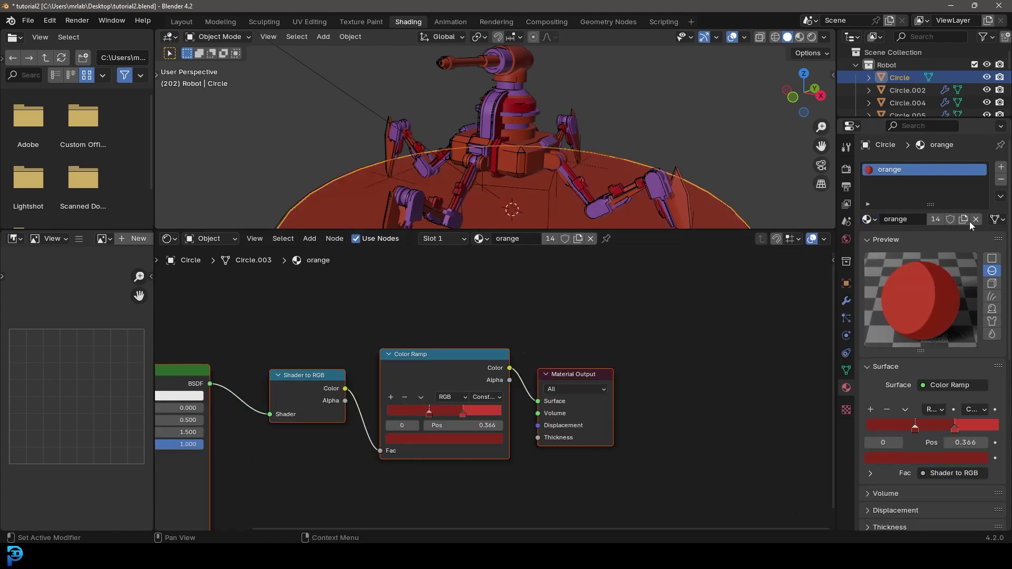
click(935, 222)
click(923, 219)
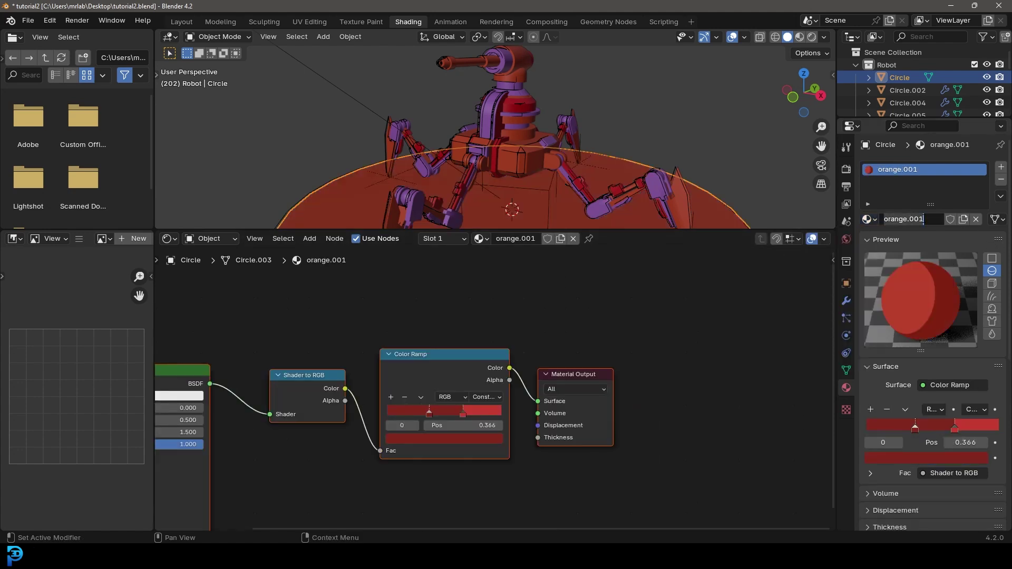
text(ground)
key(Return)
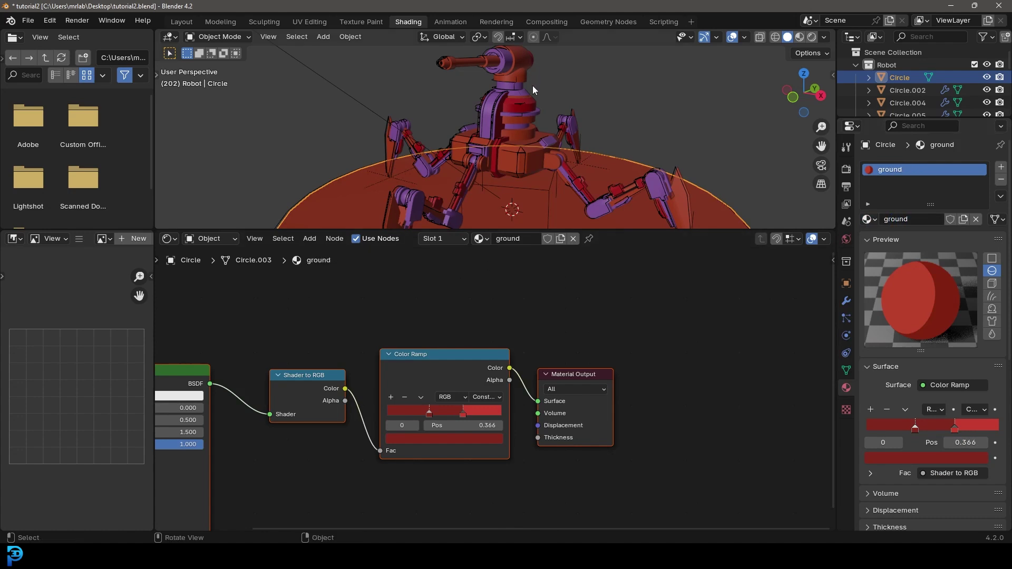
Step: Recolor the ground Color Ramp's light stop pale pink (hue 0.030, saturation 0.485) and its dark stop mauve (hue 0.000, saturation 0.398)
scroll(549, 116, down, 4)
key(KP_0)
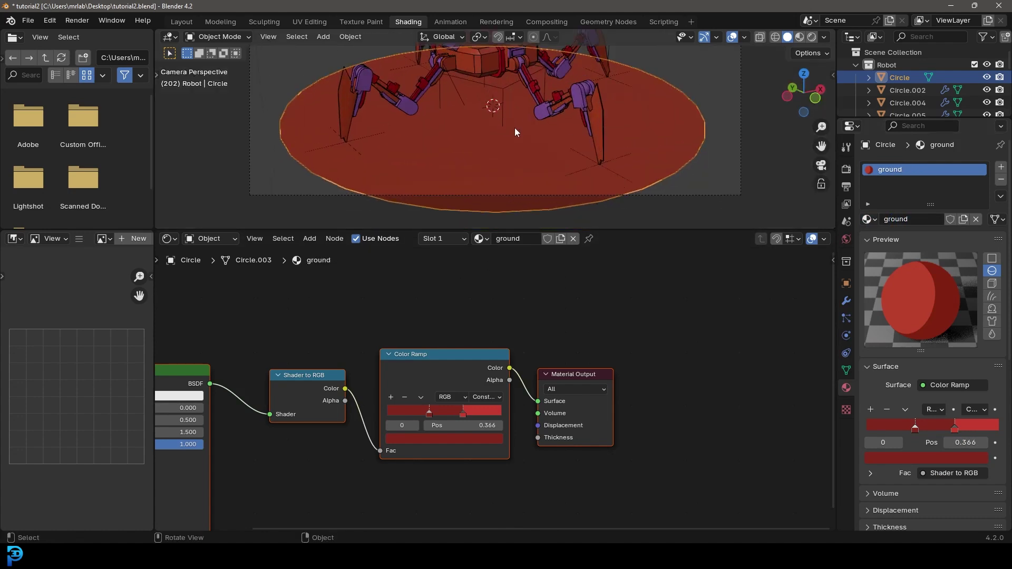
scroll(473, 390, up, 2)
click(457, 416)
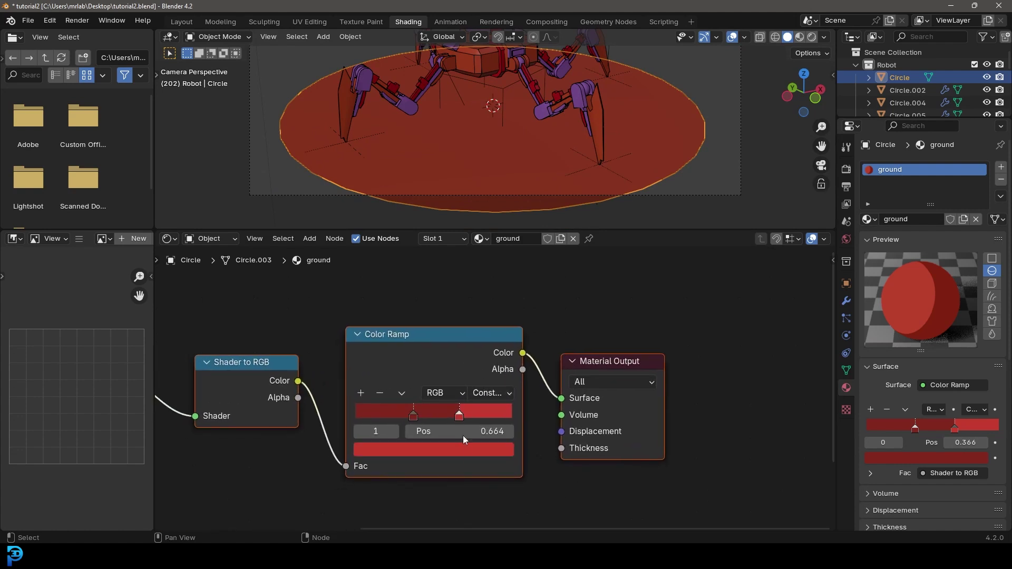
click(463, 449)
click(428, 303)
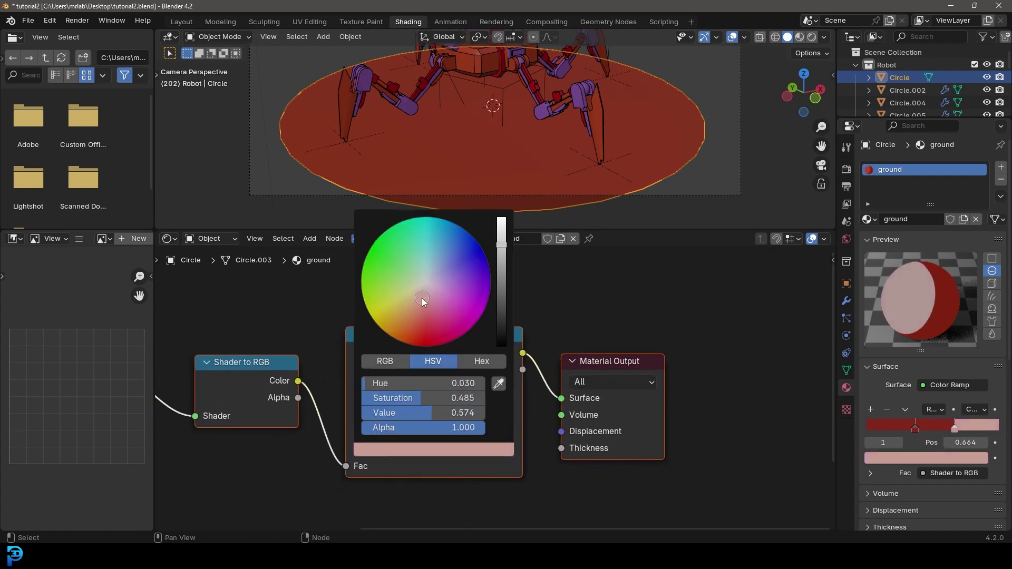
click(414, 415)
click(420, 448)
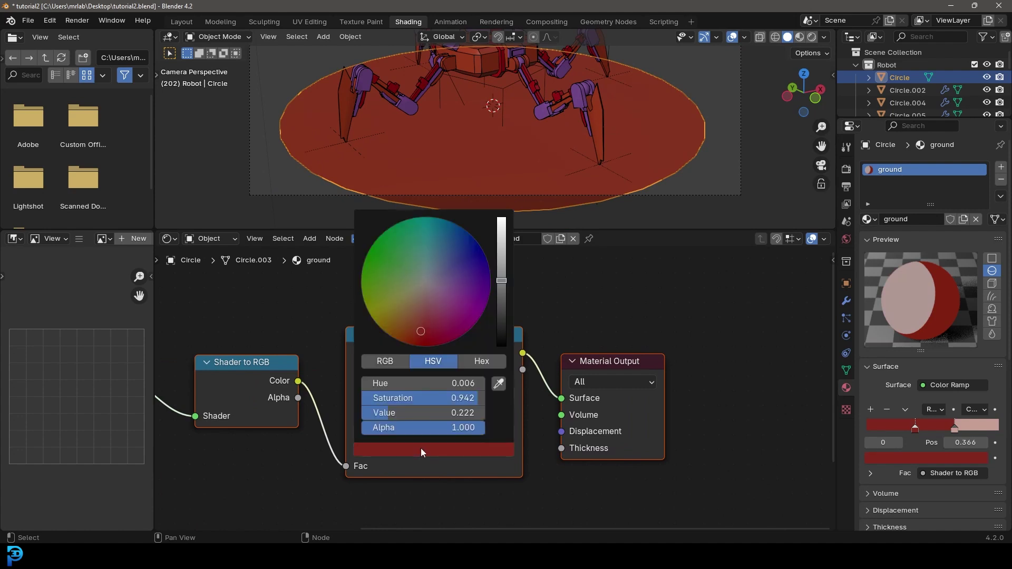
click(425, 296)
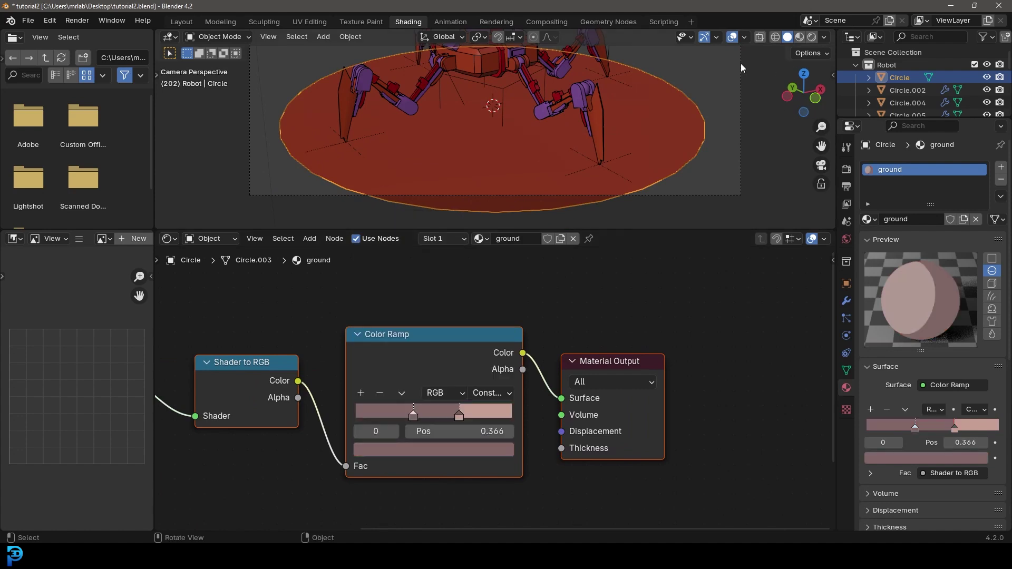
Step: Move the ramp's light stop to position 0.656, lower its value to 0.368 and shift it toward greyish mauve
scroll(562, 152, down, 3)
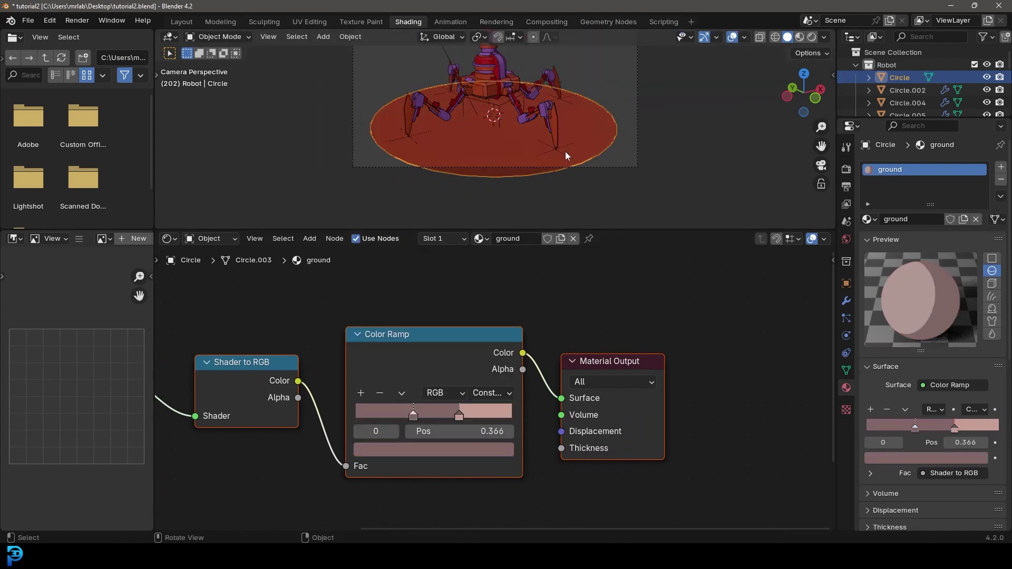
middle_drag(565, 151, 529, 154)
click(459, 416)
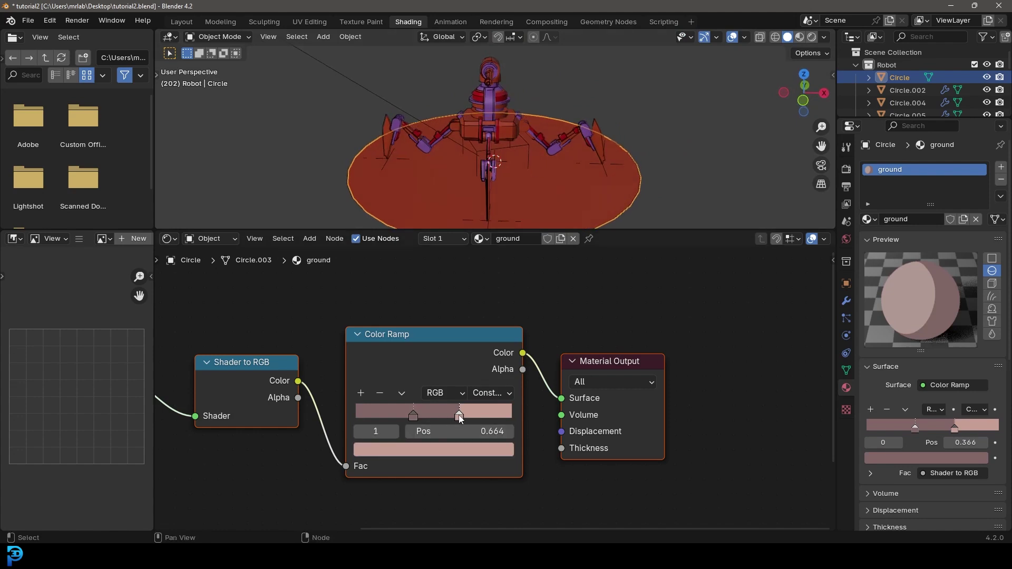
drag(459, 417, 458, 418)
click(469, 450)
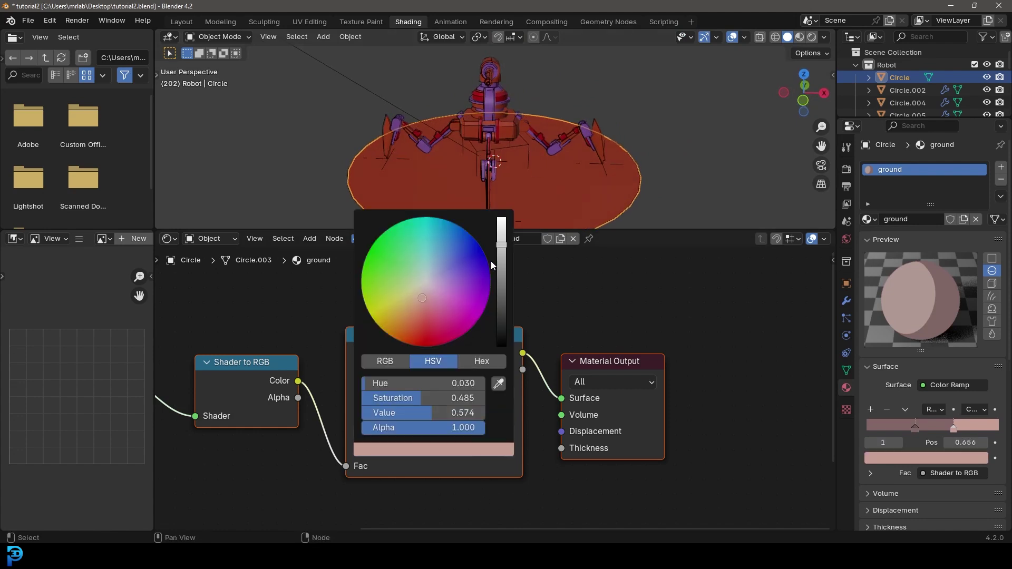
drag(501, 271, 501, 265)
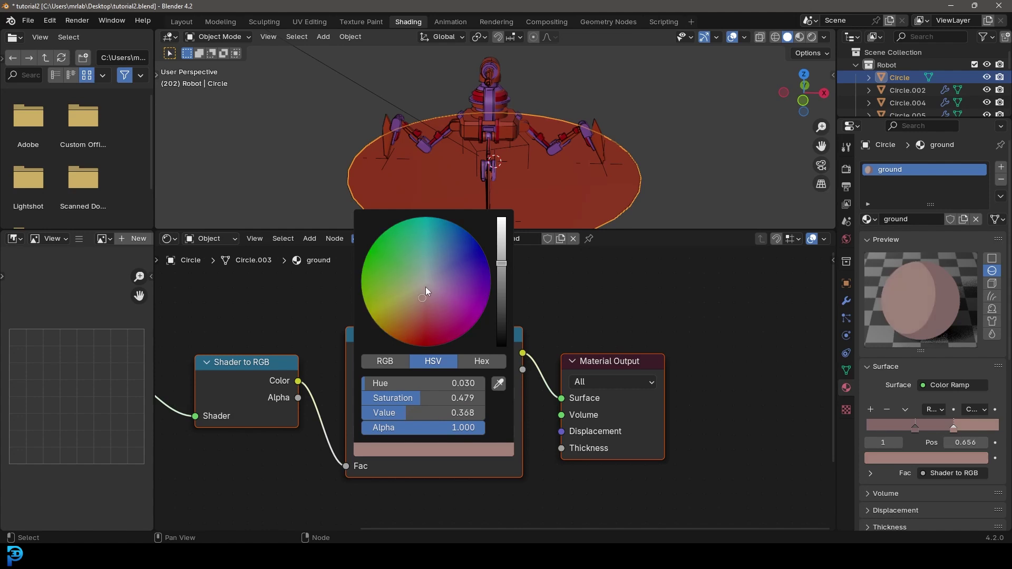
drag(425, 287, 428, 285)
scroll(596, 145, down, 4)
middle_drag(595, 145, 560, 167)
scroll(560, 169, up, 2)
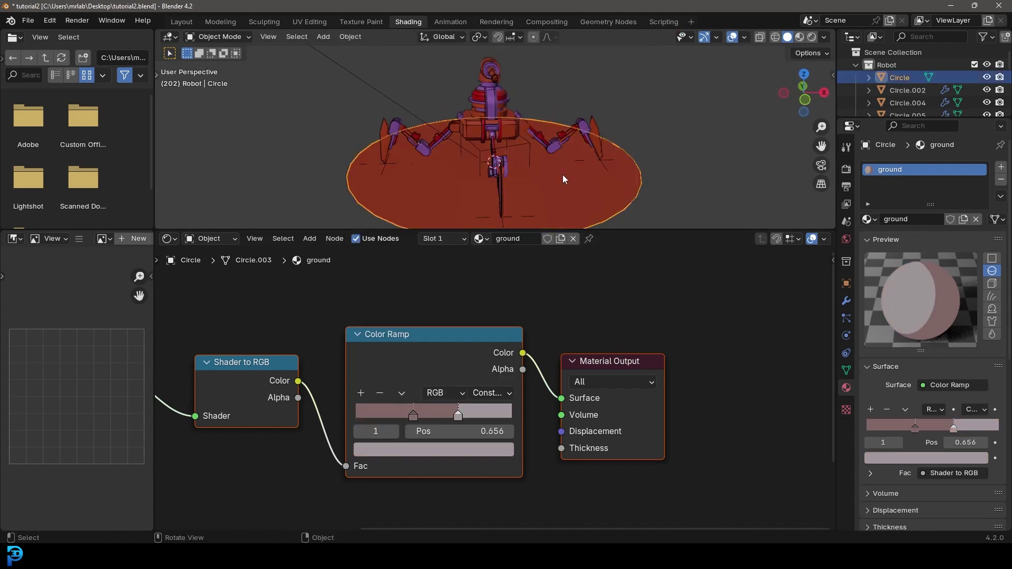
Step: Switch the viewport to Rendered shading to preview the ground material and the robot's shadows on the disc
scroll(396, 346, down, 10)
middle_drag(393, 345, 424, 326)
key(z)
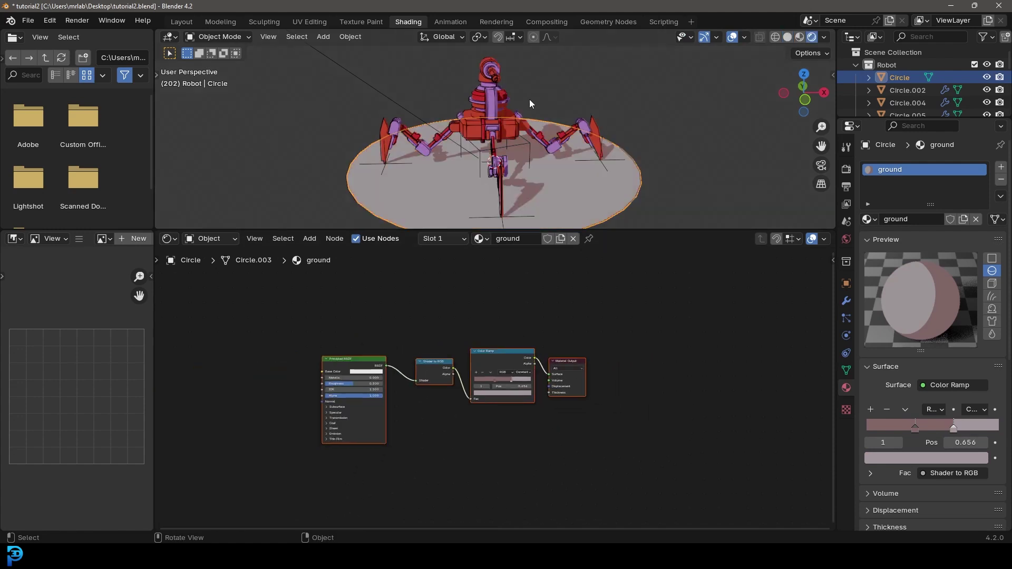
scroll(527, 125, up, 1)
key(z)
click(542, 90)
mouse_move(586, 153)
middle_down()
mouse_move(583, 170)
mouse_move(596, 168)
middle_up()
scroll(519, 414, up, 3)
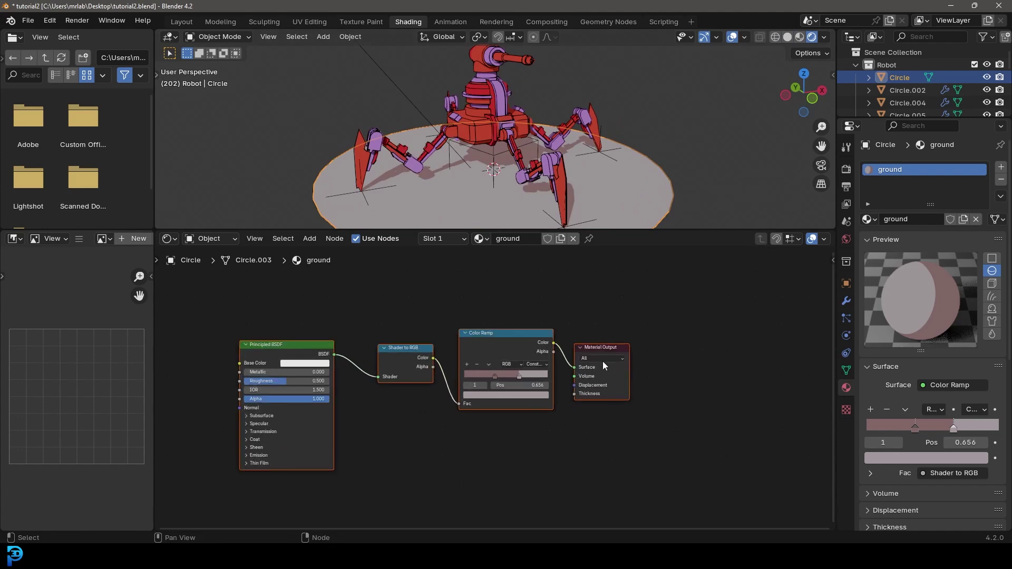
Step: Darken the ramp's dark stop to value 0.149 at position 0.393 and its light stop to value 0.274 at position 0.653
scroll(465, 349, up, 1)
scroll(498, 175, up, 4)
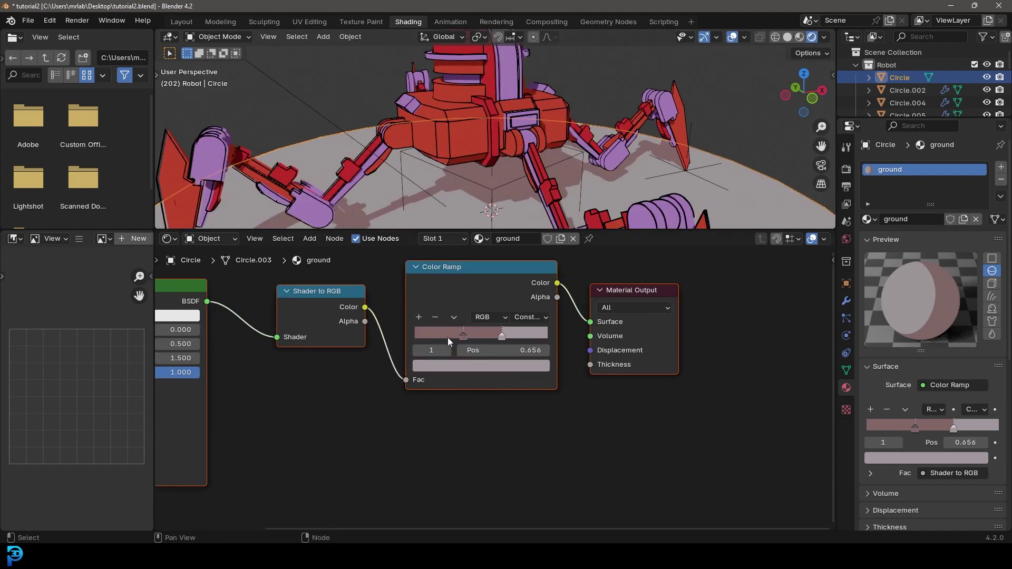
drag(467, 338, 471, 339)
click(479, 367)
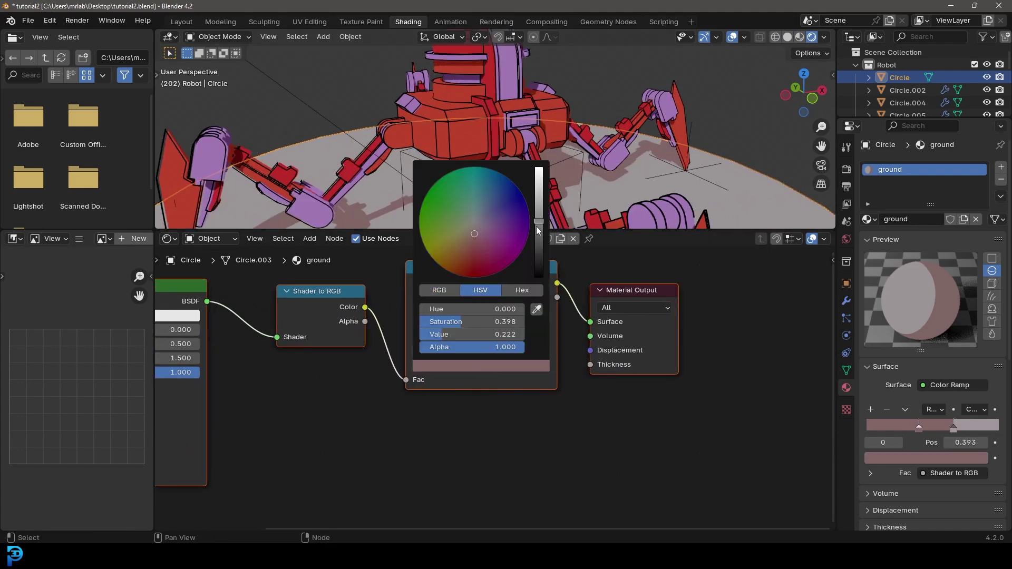
middle_drag(674, 151, 568, 144)
click(502, 336)
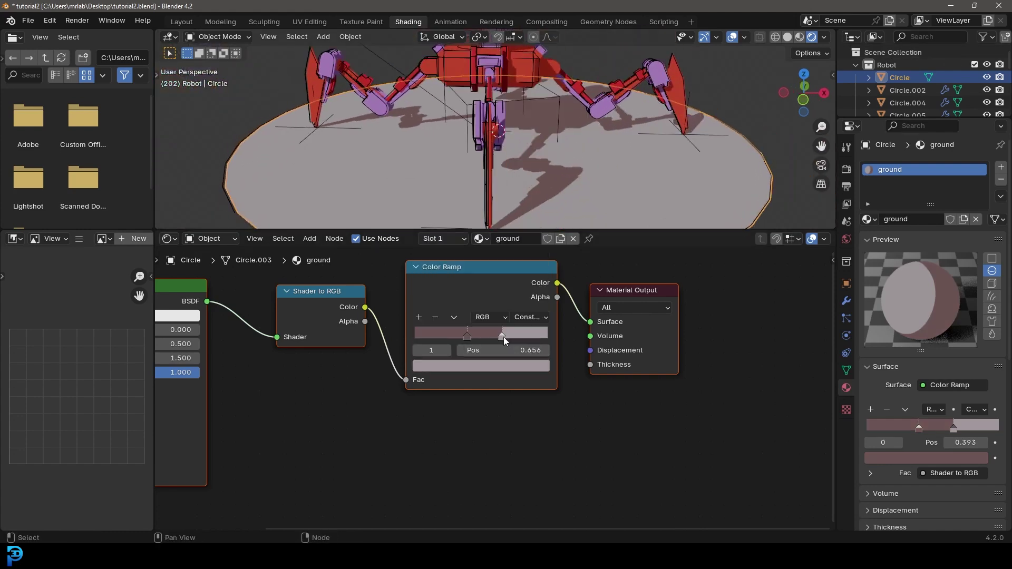
click(508, 368)
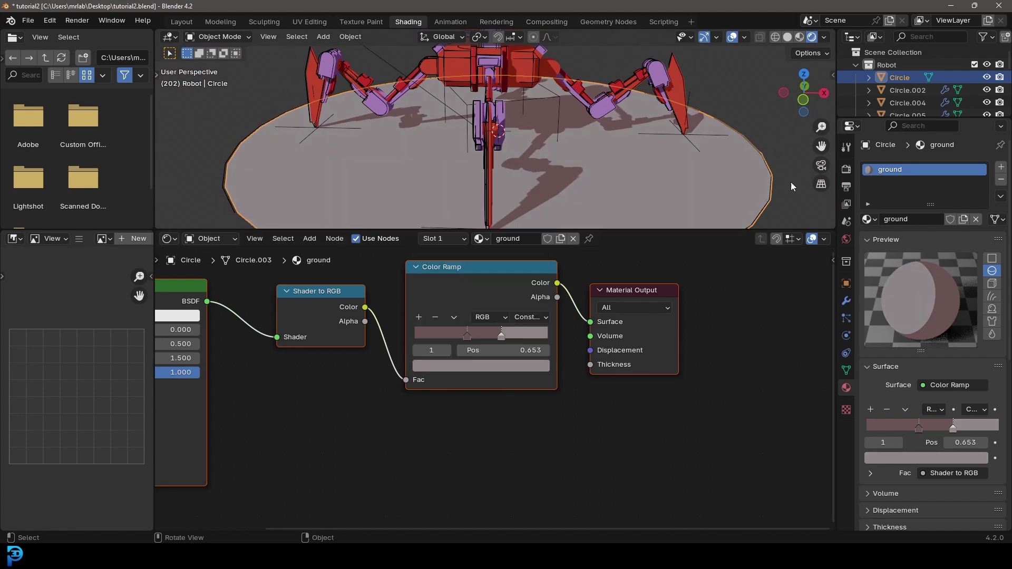
Step: Tint the ramp's dark stop blue with hue 0.664 and saturation 0.499 to color the shadows on the disc
click(466, 337)
click(466, 365)
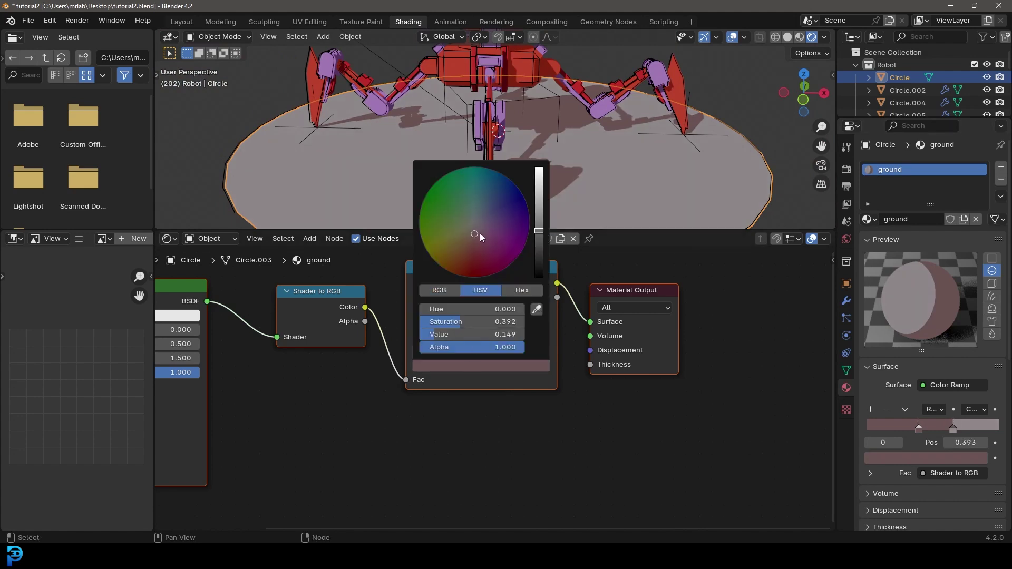
click(488, 214)
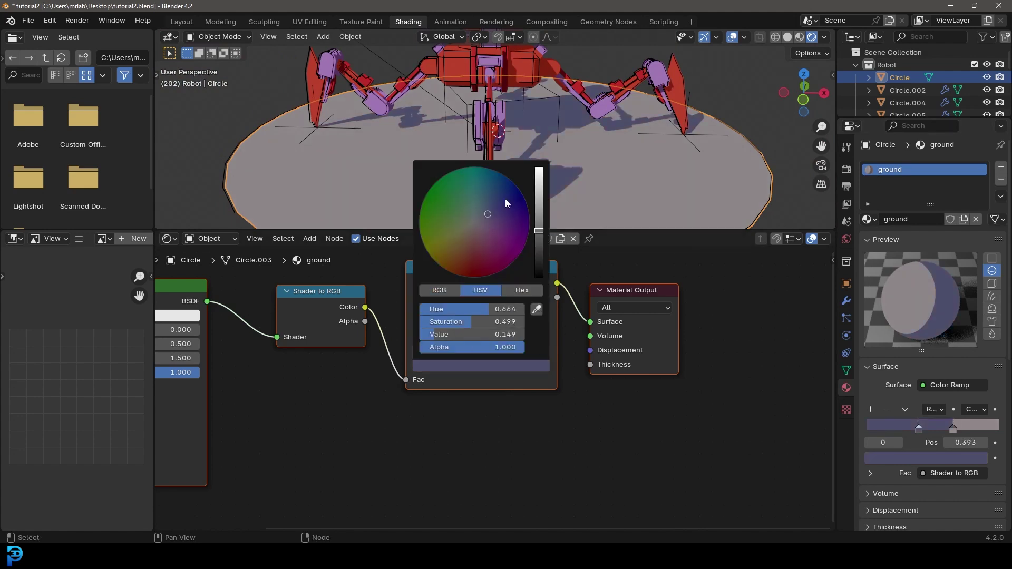
scroll(599, 161, down, 4)
middle_drag(598, 161, 533, 155)
scroll(534, 154, up, 3)
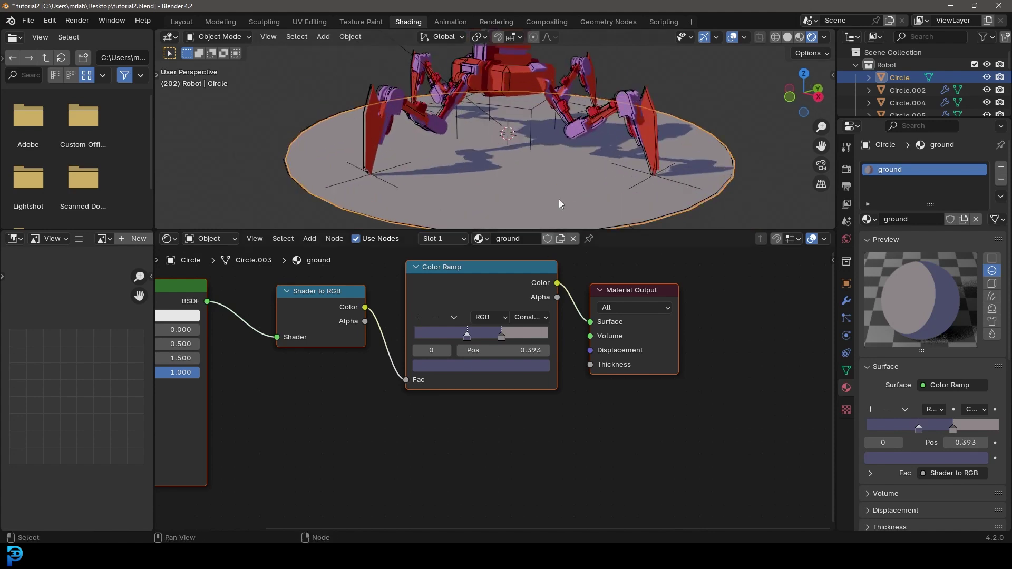
Step: Change the ramp's light stop to a bluish grey and check the floor disc through the camera
click(501, 334)
click(501, 365)
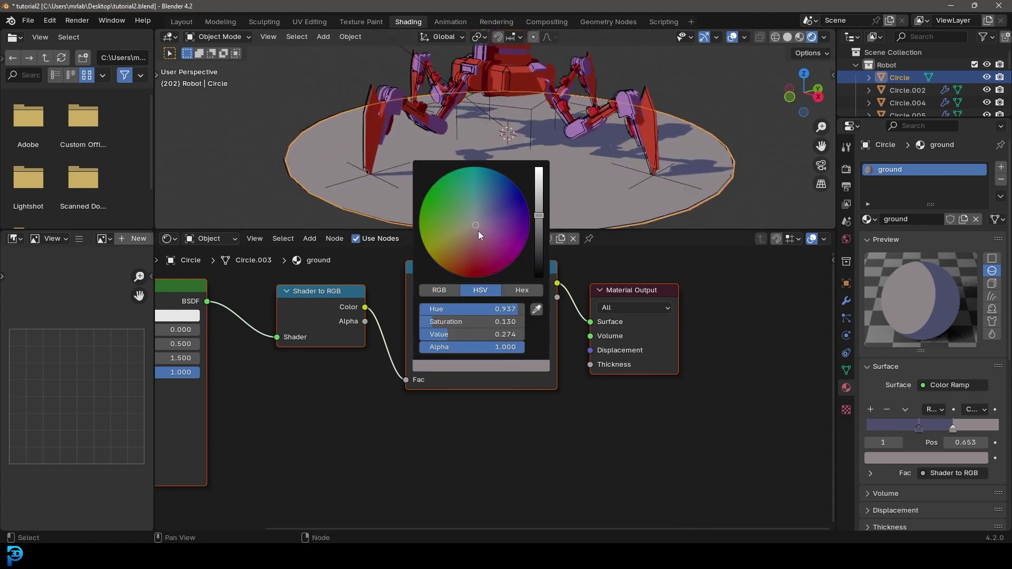
scroll(558, 147, down, 5)
middle_drag(558, 147, 513, 131)
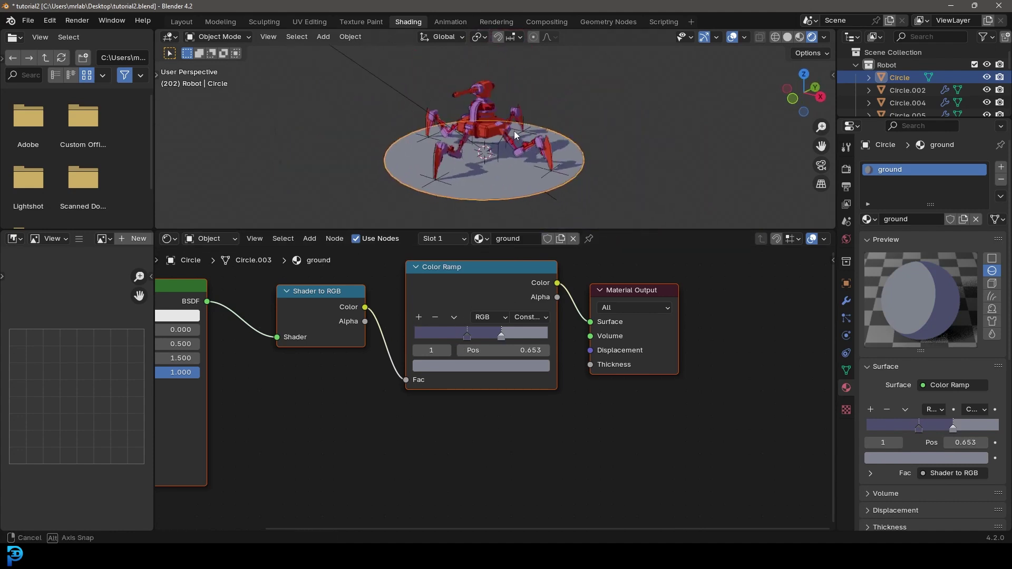
key(KP_0)
click(576, 167)
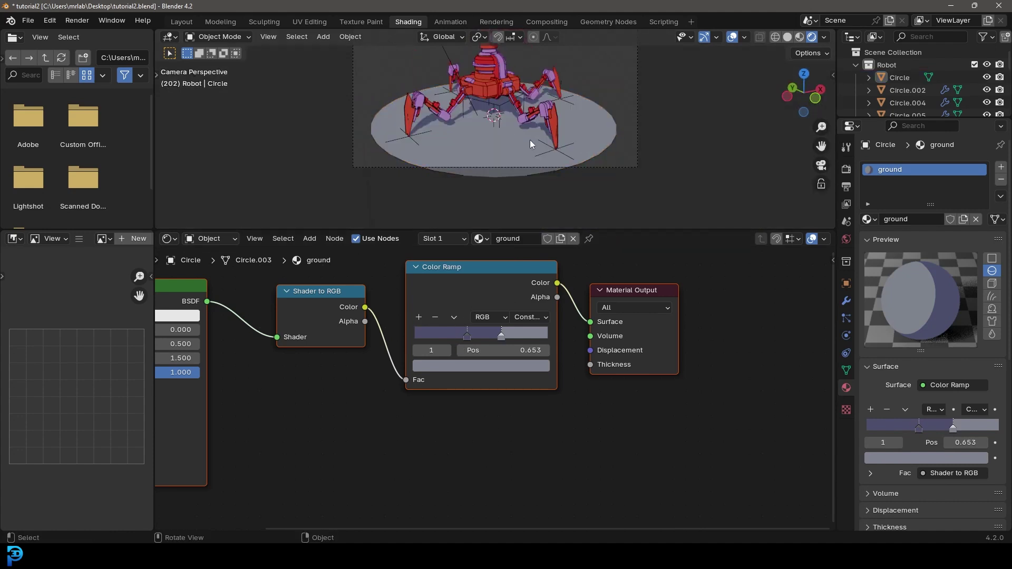
click(482, 140)
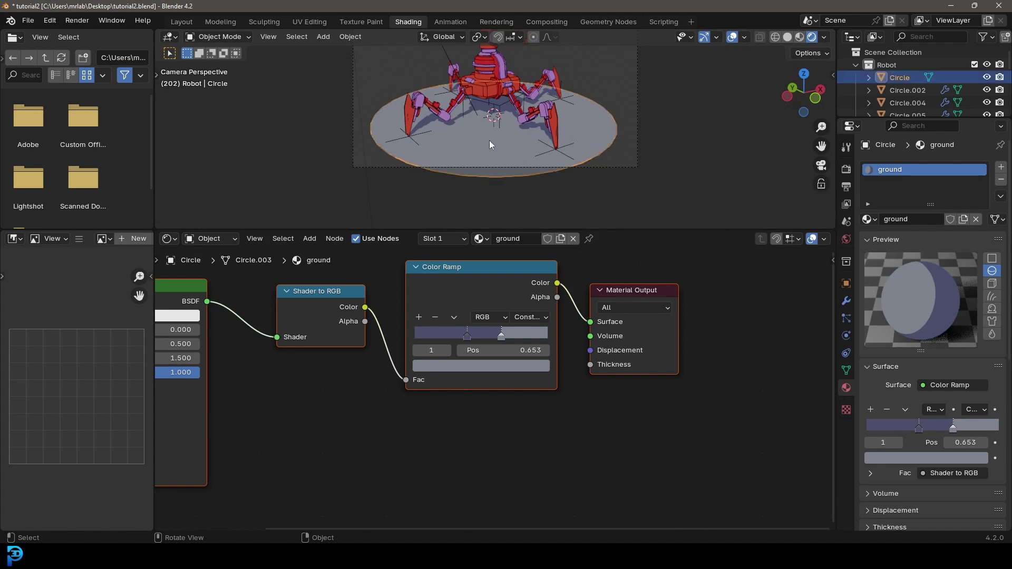
Step: Return to the Layout workspace and extrude the floor disc downward into a thick platform in Edit Mode
click(181, 21)
shift+middle_drag(456, 199, 458, 213)
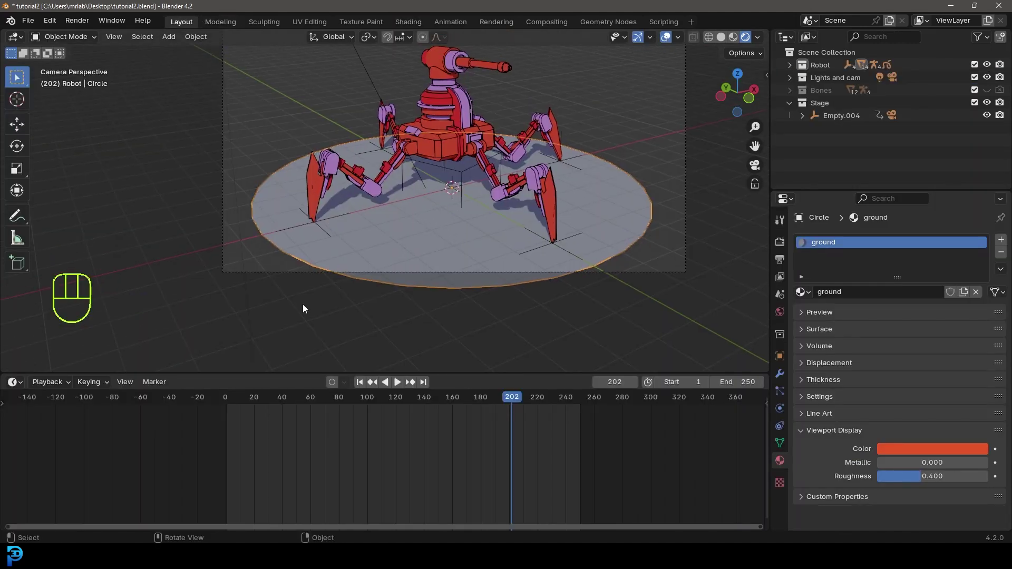
shift+middle_drag(425, 307, 424, 296)
scroll(425, 295, up, 1)
key(Tab)
key(e)
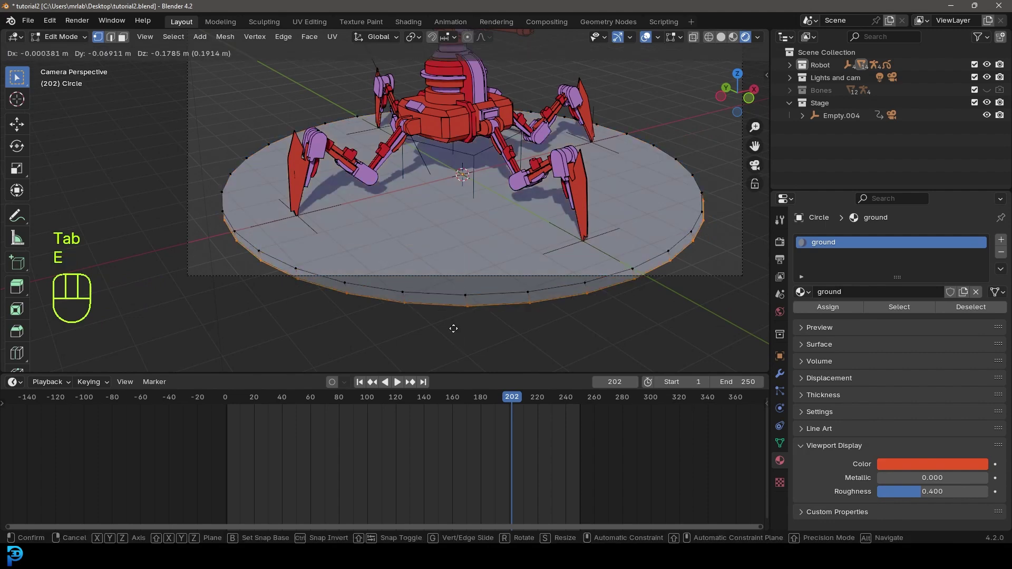
click(457, 322)
key(Tab)
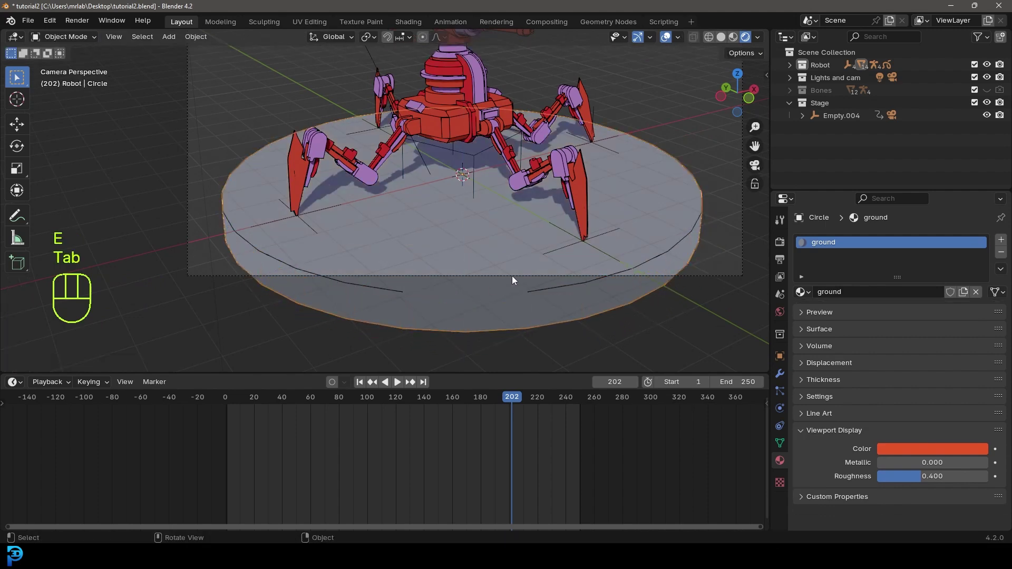
Step: Deselect everything, check the platform's framing in the camera view and save the file
key(alt+a)
scroll(503, 164, down, 3)
shift+middle_drag(502, 164, 515, 194)
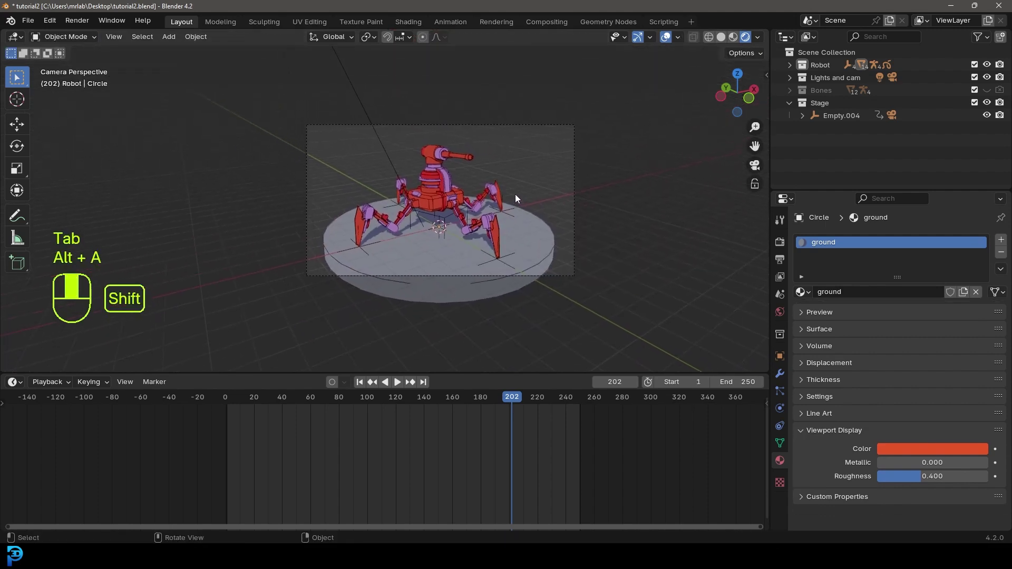
scroll(514, 194, up, 3)
key(ctrl+s)
Step: Set the World background color to dark blue with hue 0.618 and saturation 0.692, using Rendered shading
scroll(559, 183, up, 1)
key(z)
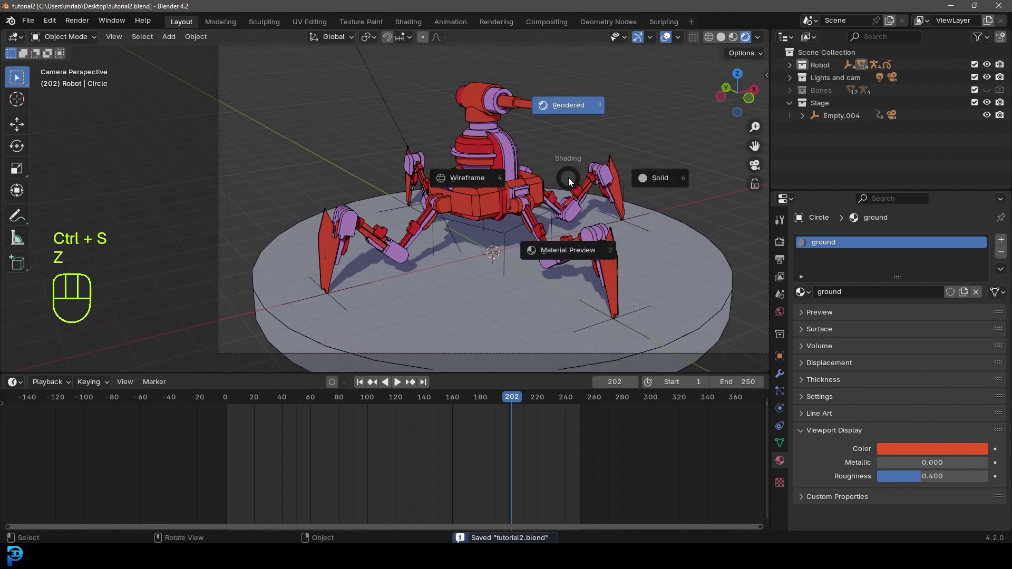
click(570, 99)
shift+middle_drag(671, 189, 553, 153)
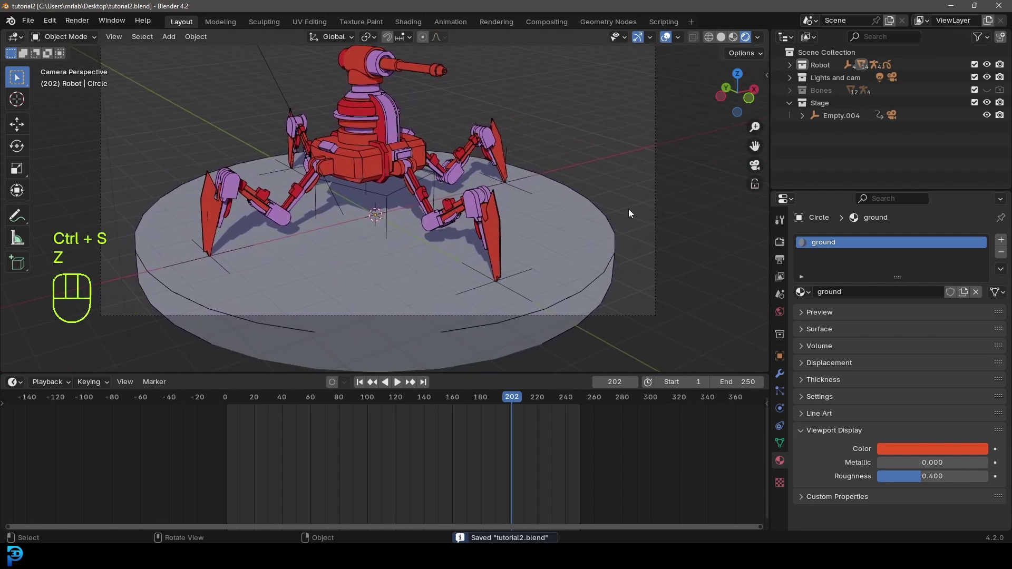
click(779, 311)
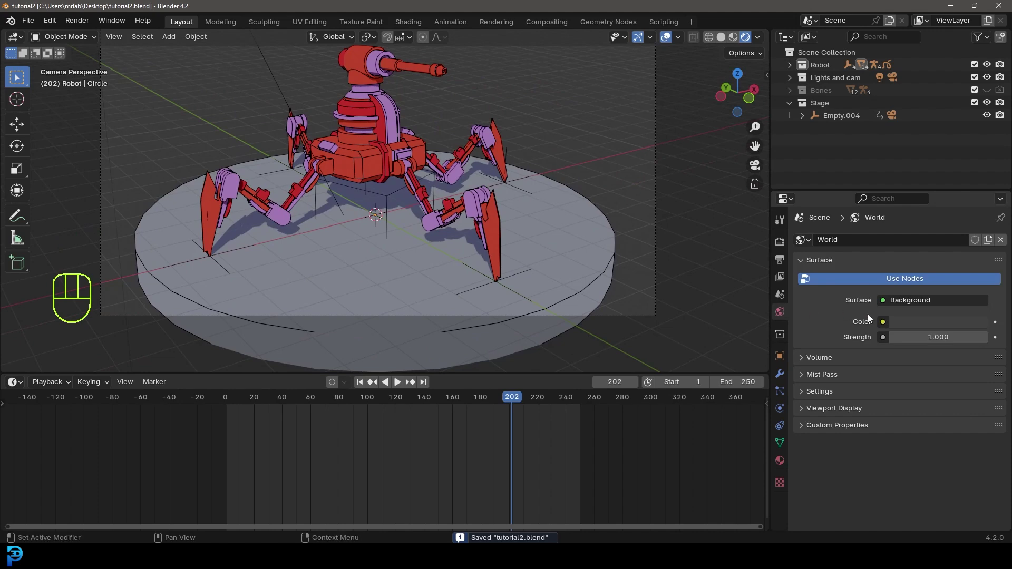
click(902, 322)
click(929, 158)
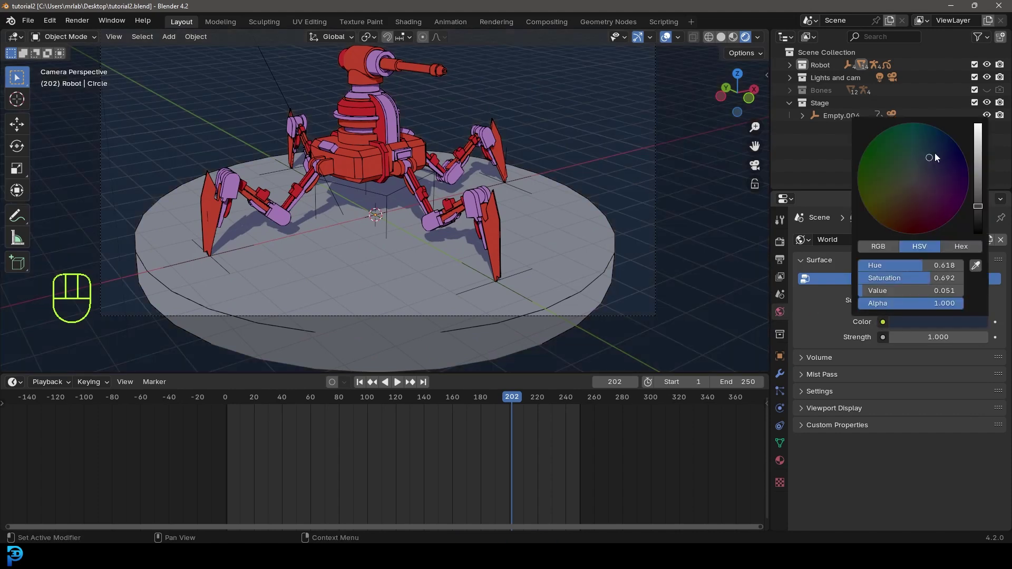
Step: Try several World background colors and settle on a greyish blue with hue 0.596, saturation 0.477 and value 0.234
click(934, 179)
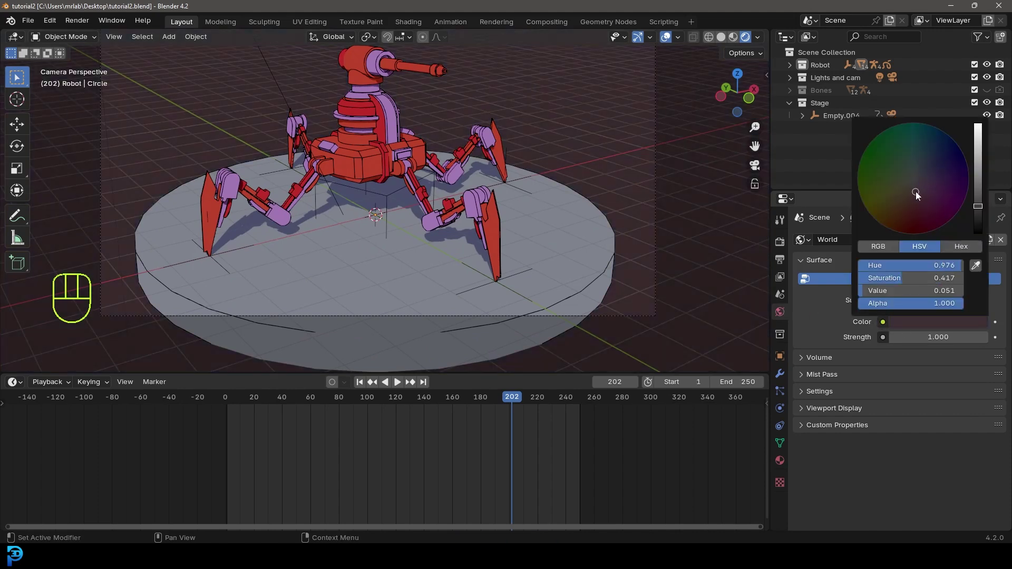
click(917, 206)
click(978, 164)
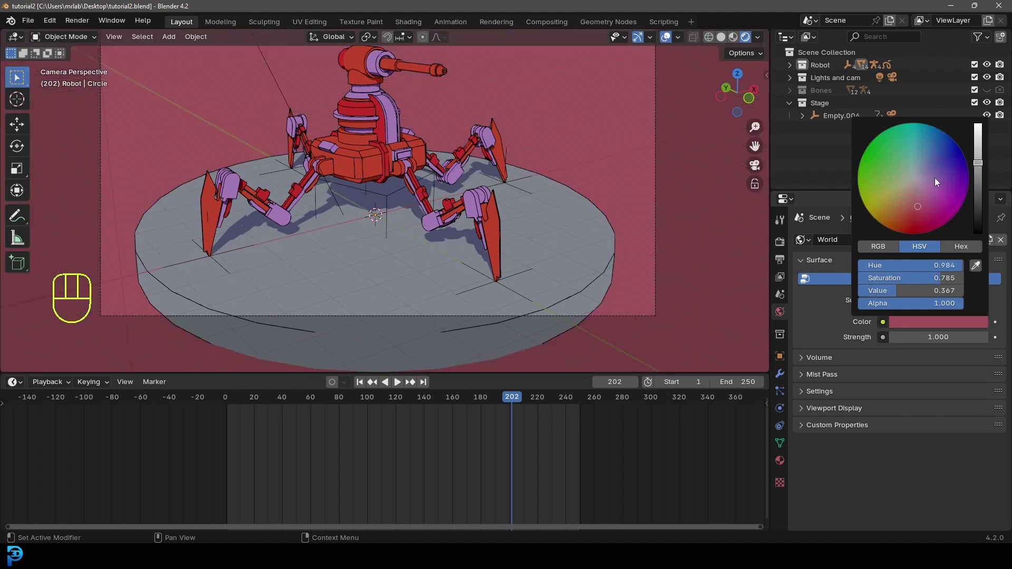
click(916, 184)
click(922, 158)
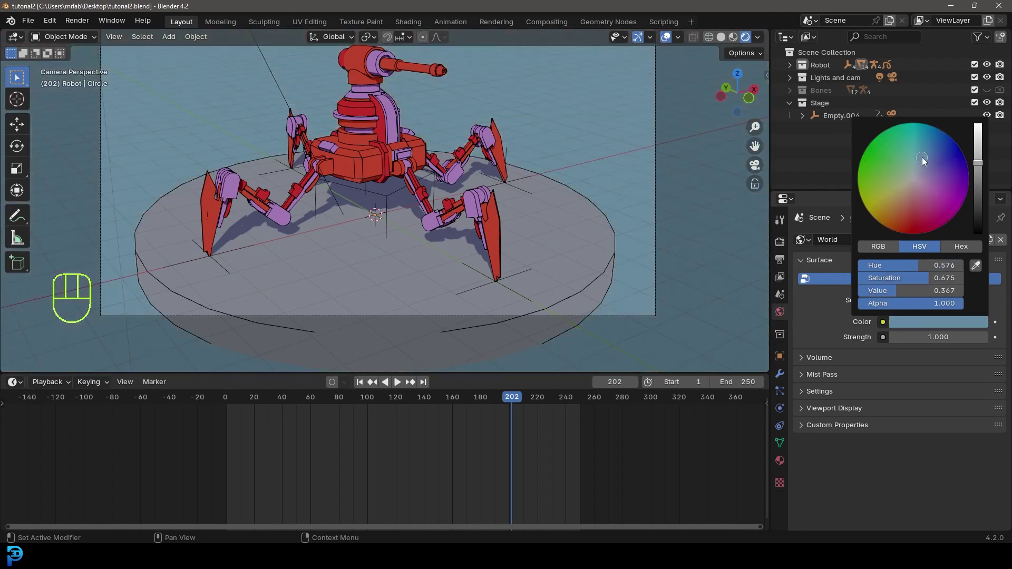
click(979, 175)
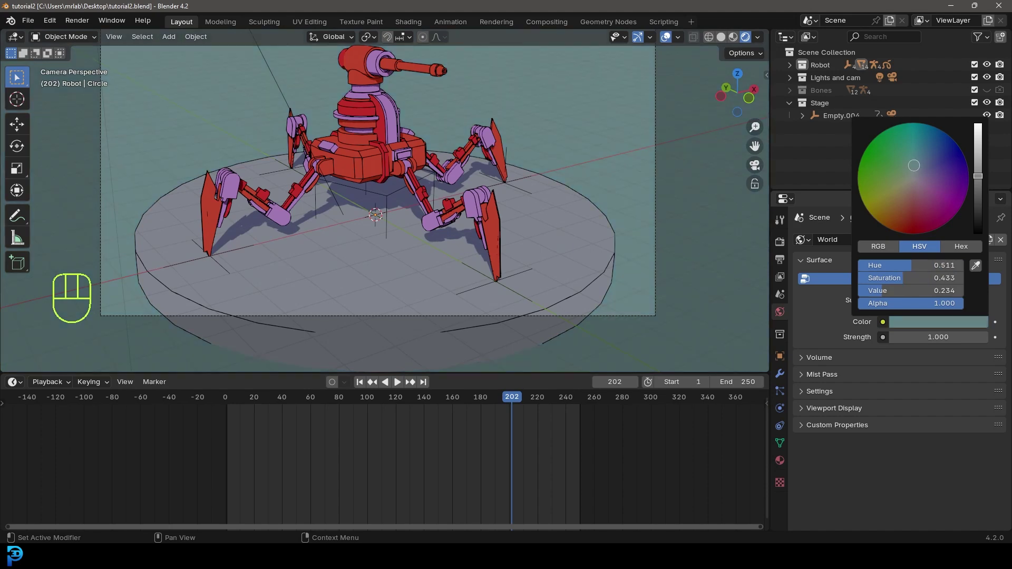
click(921, 166)
scroll(419, 213, down, 3)
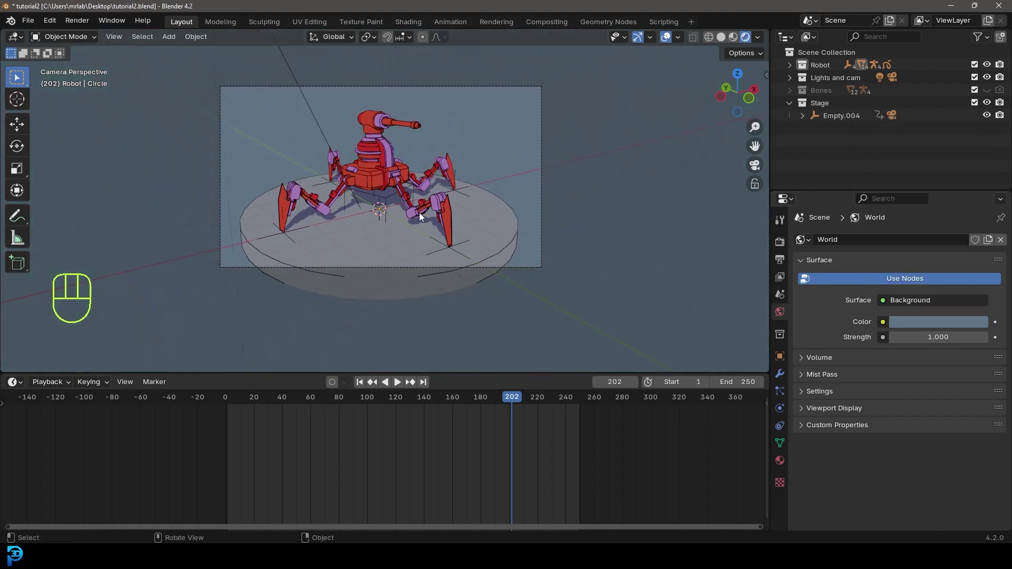
scroll(558, 268, up, 3)
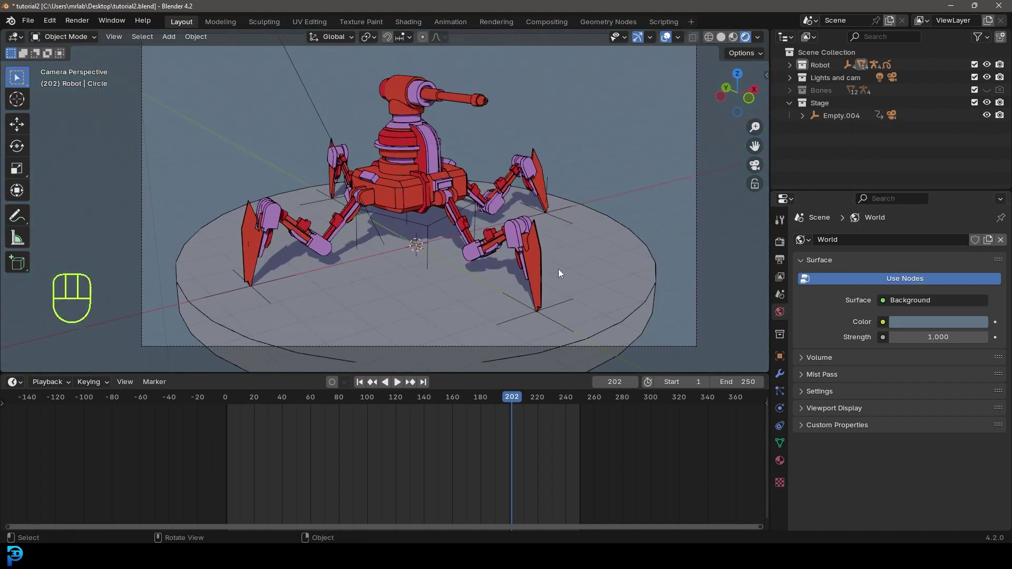
Step: Darken the World background color to value 0.122, check the camera framing and save the file
click(962, 322)
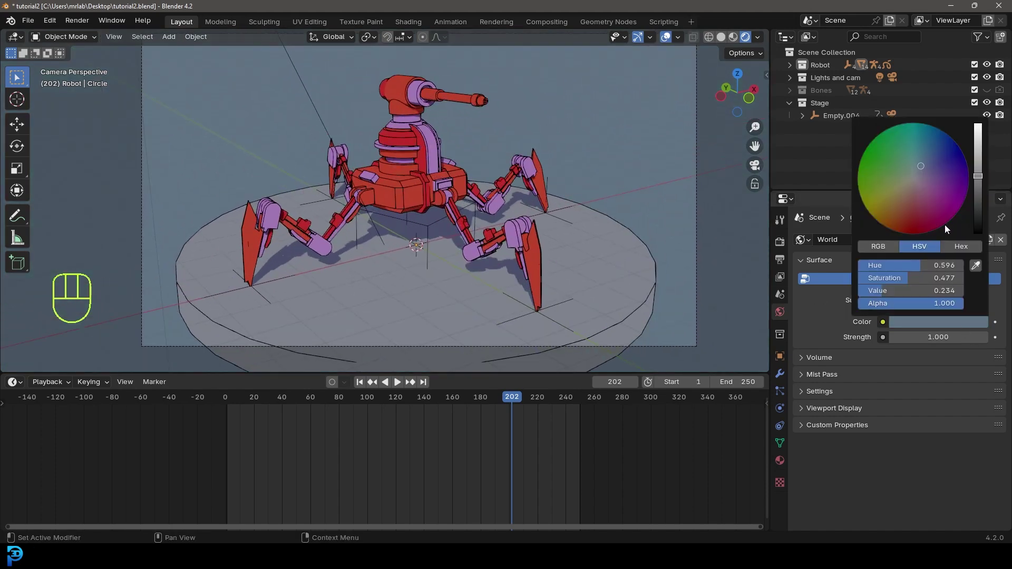
drag(977, 178, 978, 190)
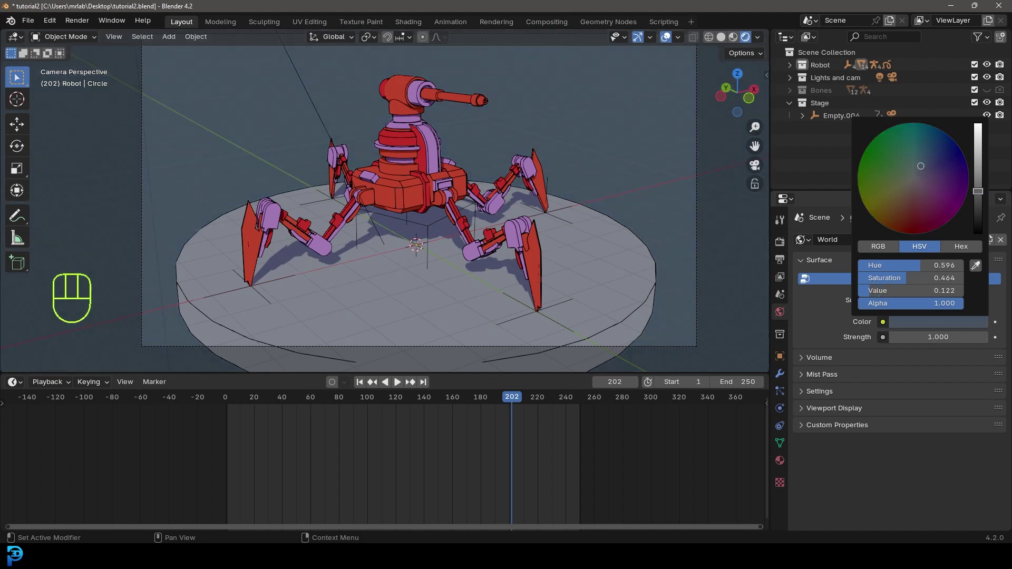
scroll(412, 189, down, 2)
shift+middle_drag(415, 227, 414, 240)
scroll(425, 235, up, 1)
key(ctrl+s)
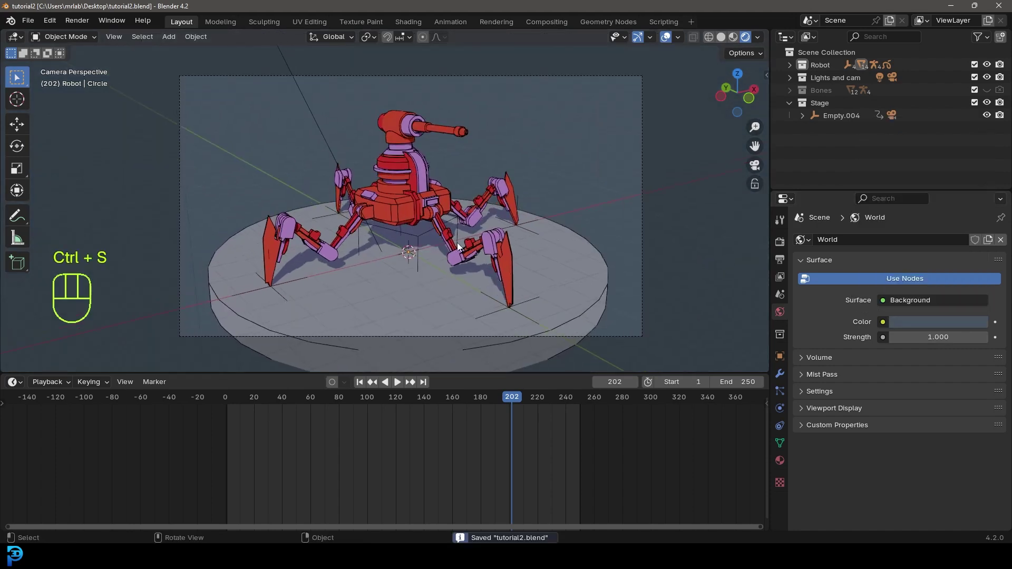
Step: Go to frame 18, render that frame as a still image and inspect the result
drag(494, 394, 251, 409)
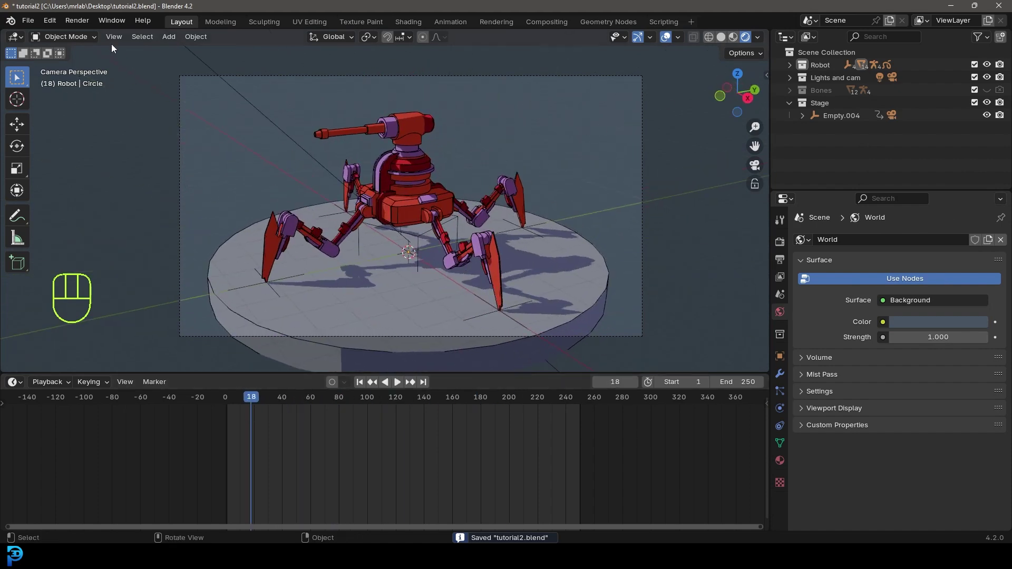
click(77, 20)
click(115, 34)
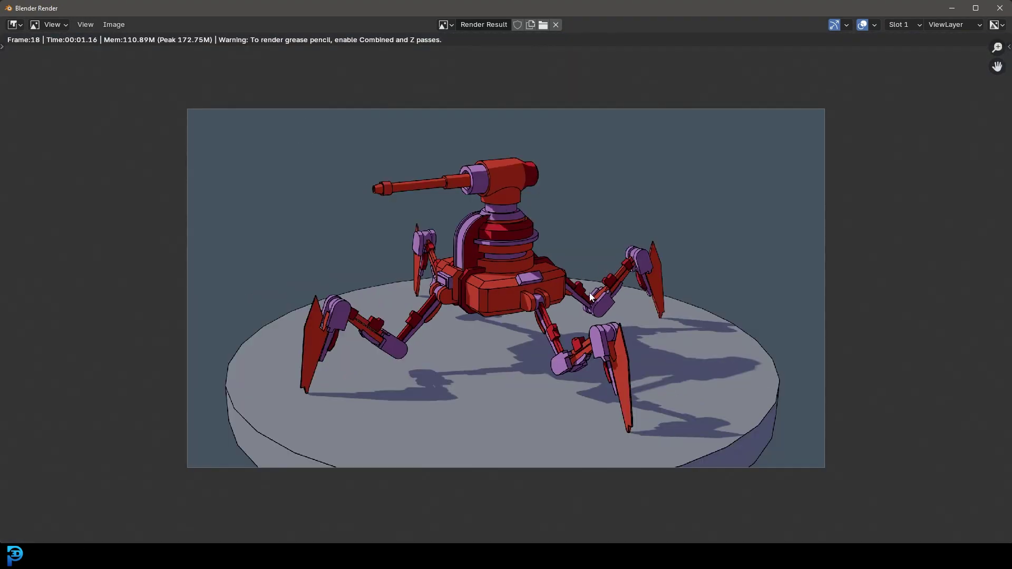
scroll(593, 294, up, 1)
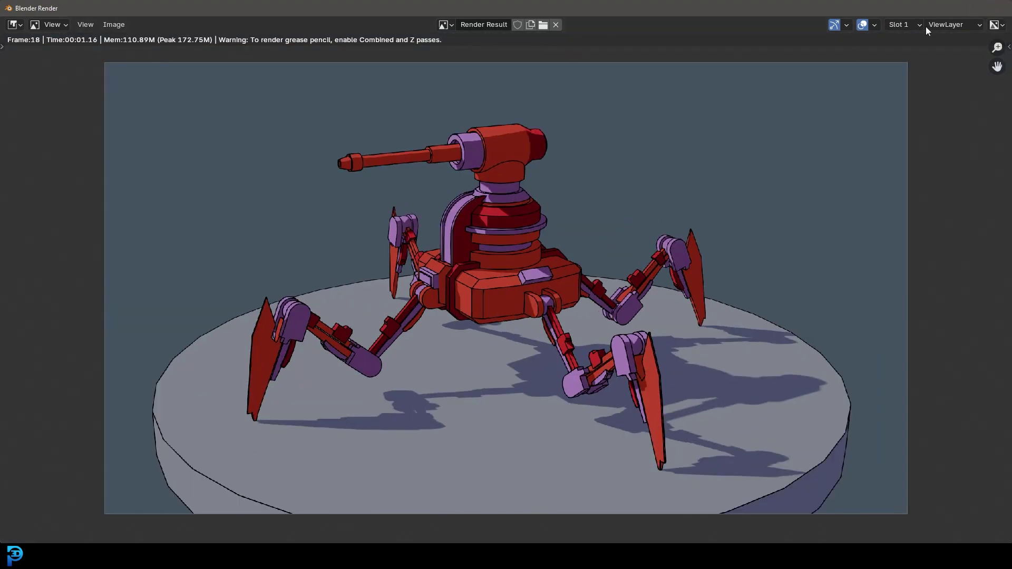
key(Escape)
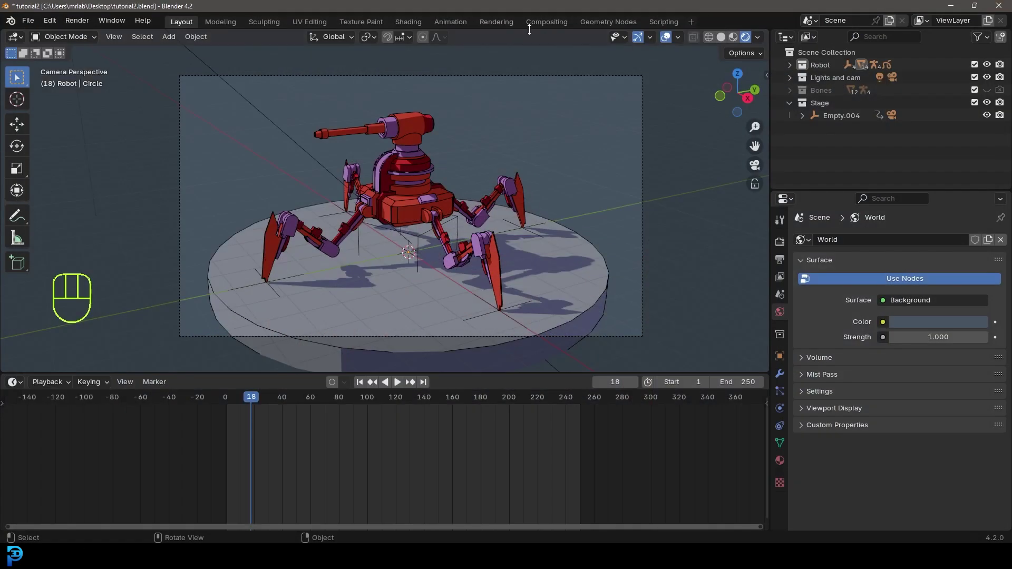
Step: Switch to the Compositing workspace and enable Use Nodes for the scene
click(561, 22)
click(140, 37)
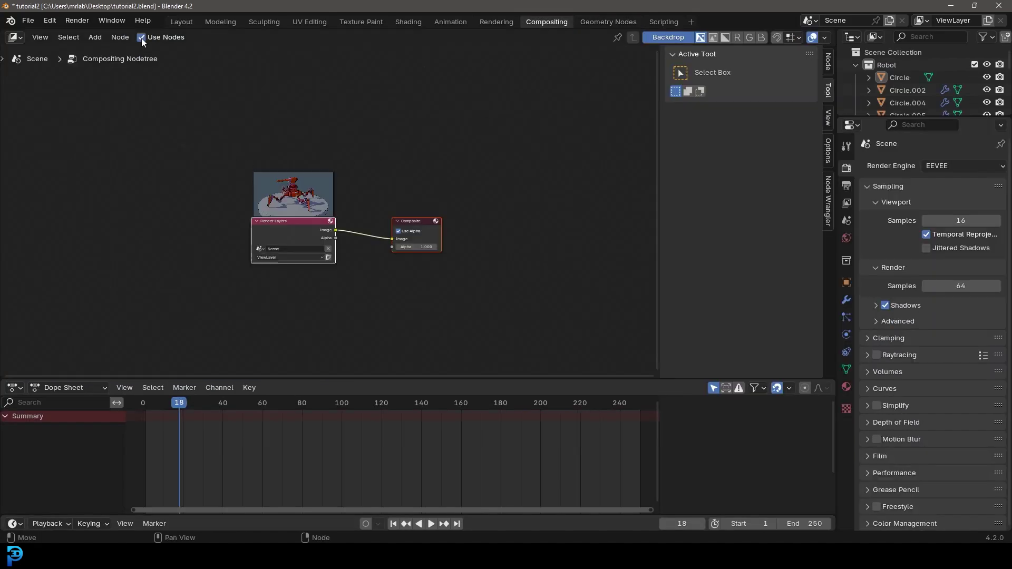
scroll(342, 213, up, 5)
Step: Add a Viewer node below the Composite node and link the Render Layers Image output to it
key(shift+a)
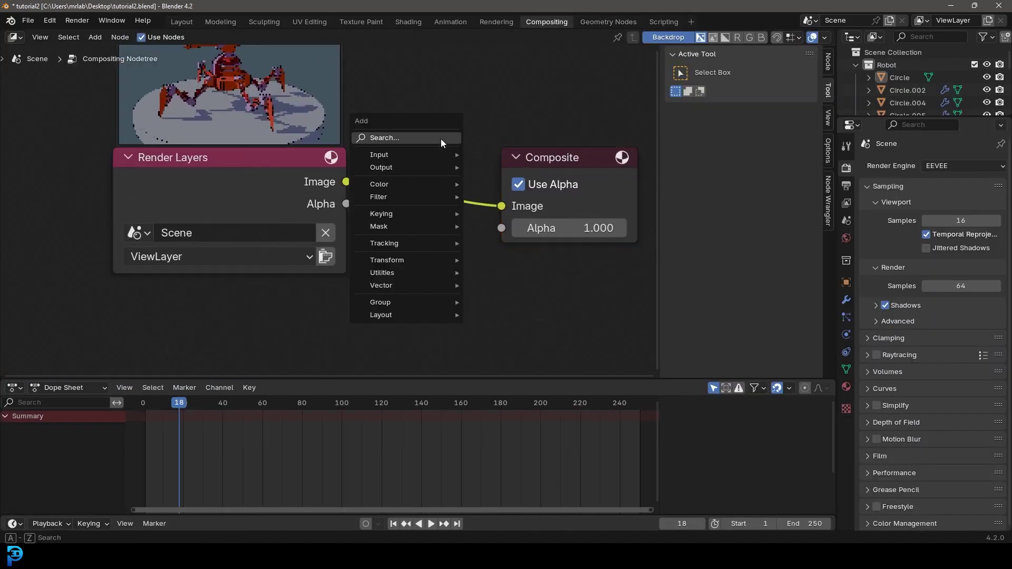
click(440, 138)
text(view)
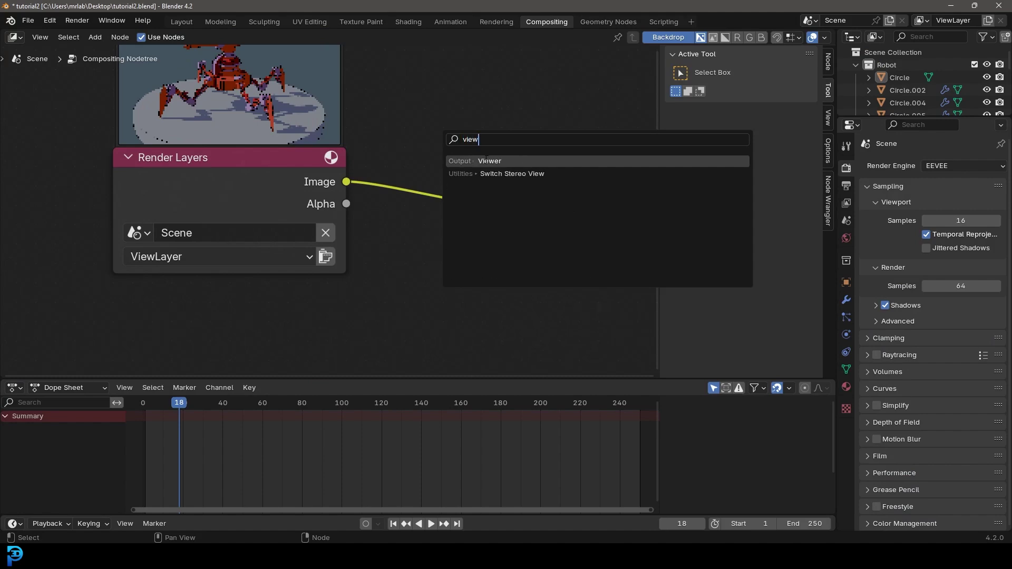
click(524, 161)
click(553, 285)
drag(346, 181, 485, 307)
scroll(358, 242, down, 5)
drag(316, 211, 229, 218)
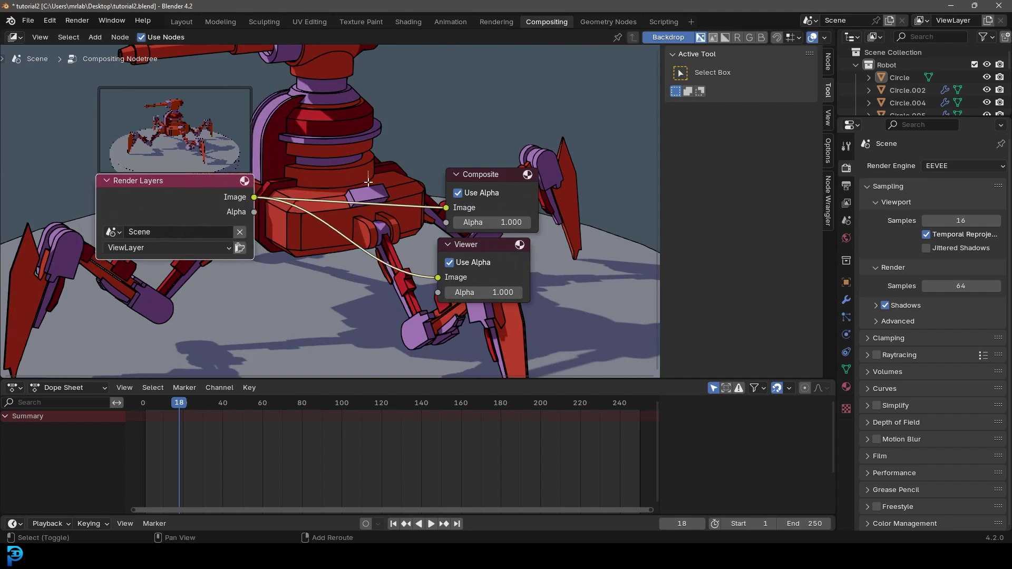
Step: Insert a shared reroute on the Composite and Viewer links, and move Render Layers away to make room
shift+right_drag(349, 269, 349, 276)
scroll(354, 239, down, 4)
middle_drag(366, 226, 466, 256)
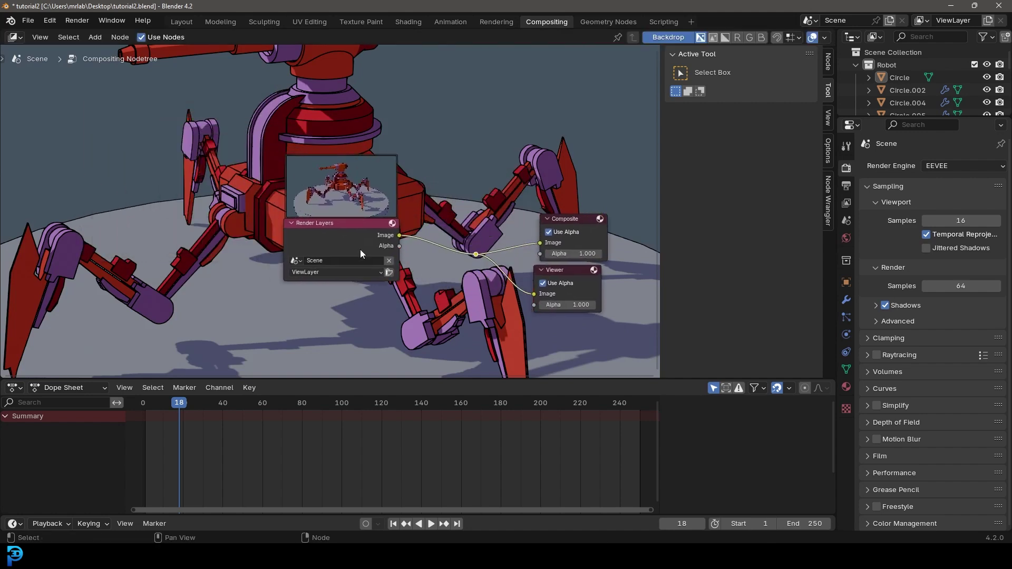
mouse_move(338, 235)
mouse_down()
mouse_move(208, 248)
mouse_move(160, 242)
mouse_up()
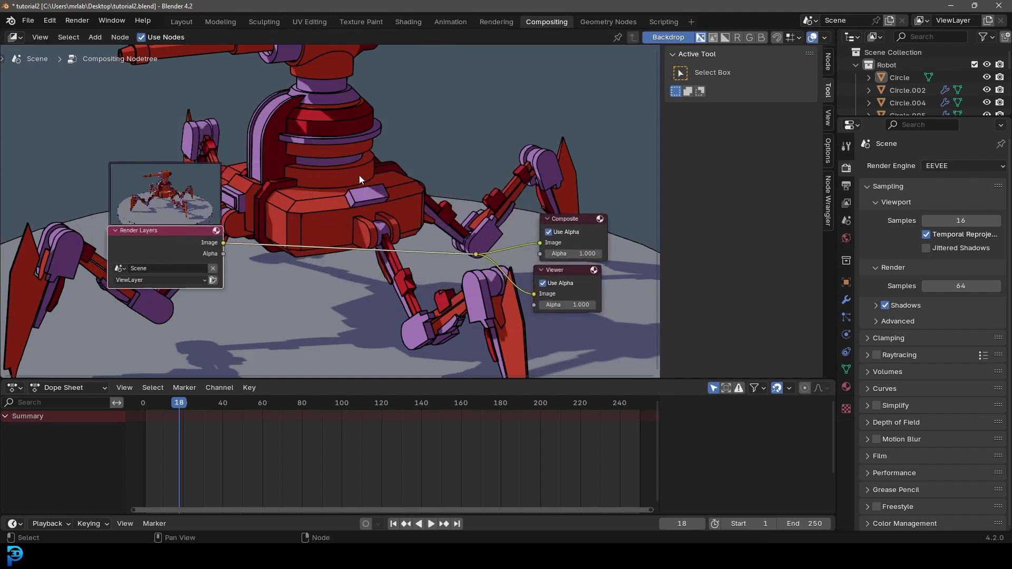
Step: Shrink the backdrop image until the whole render fits, and make the compositor editor taller
key(v)
key(v)
key(v)
key(v)
middle_drag(376, 213, 370, 188)
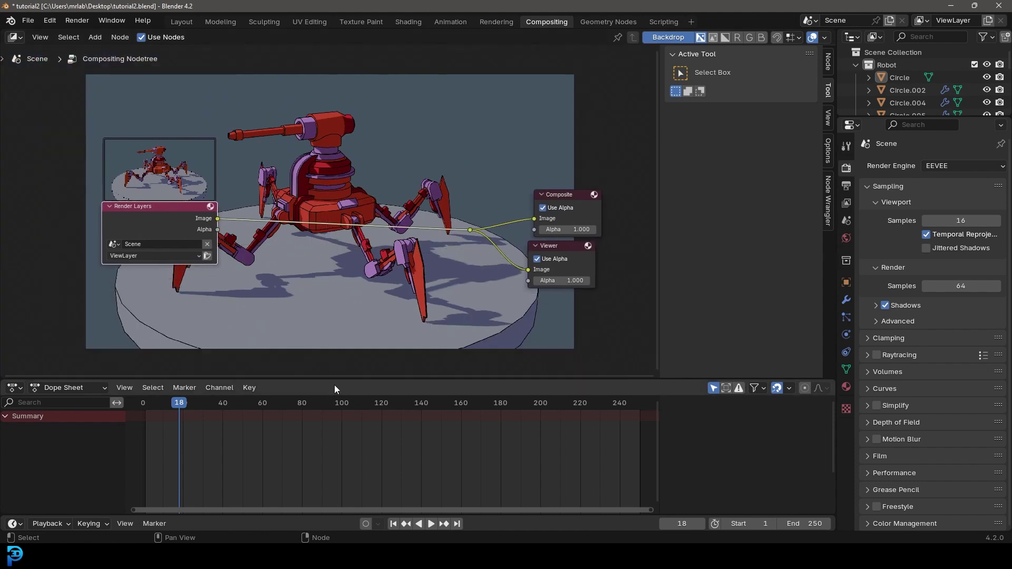
drag(334, 379, 334, 464)
Step: Insert a Lens Distortion node on the link between Render Layers and the reroute
scroll(357, 197, up, 2)
key(shift+a)
click(357, 197)
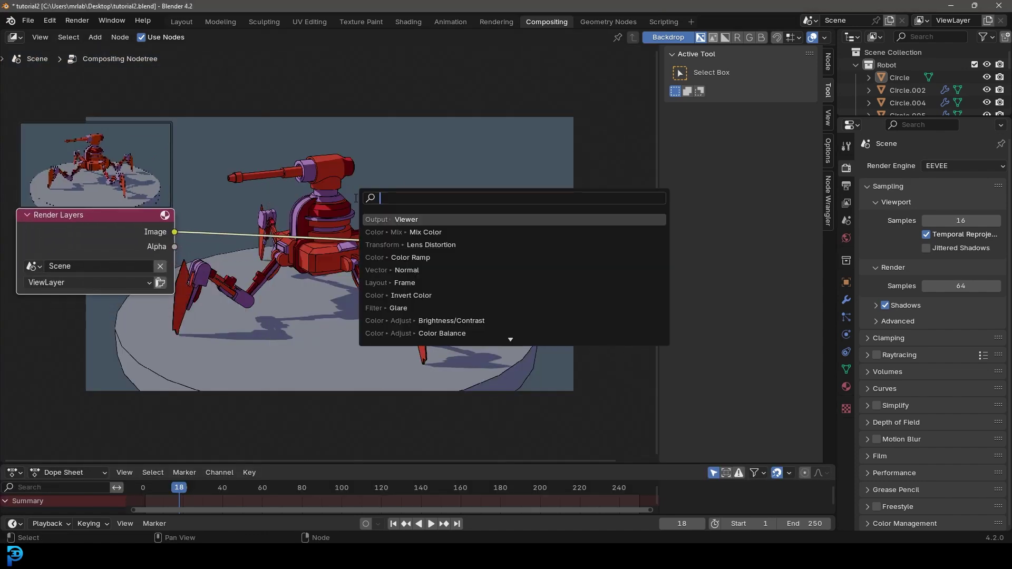
text(lens)
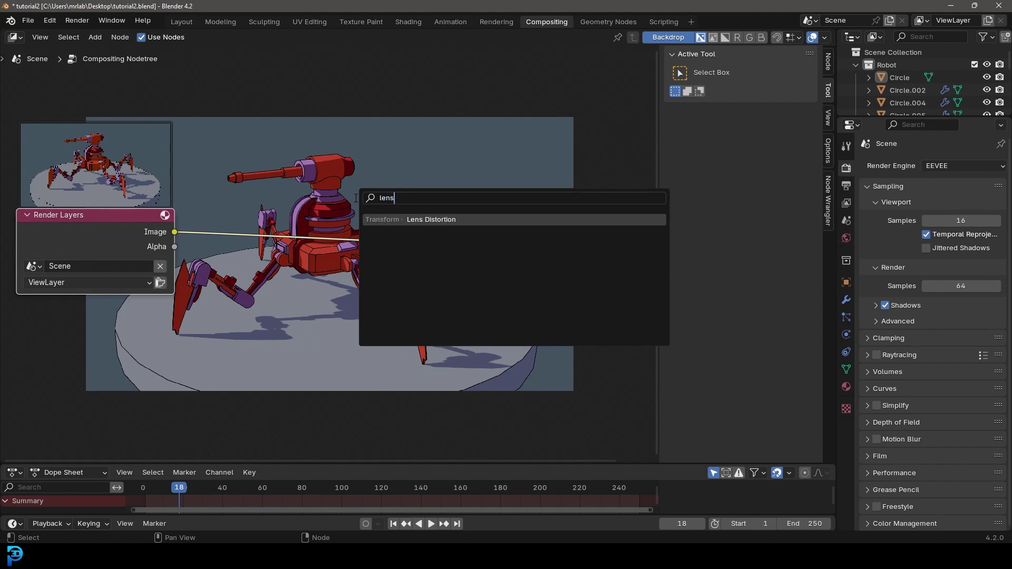
key(Return)
click(326, 241)
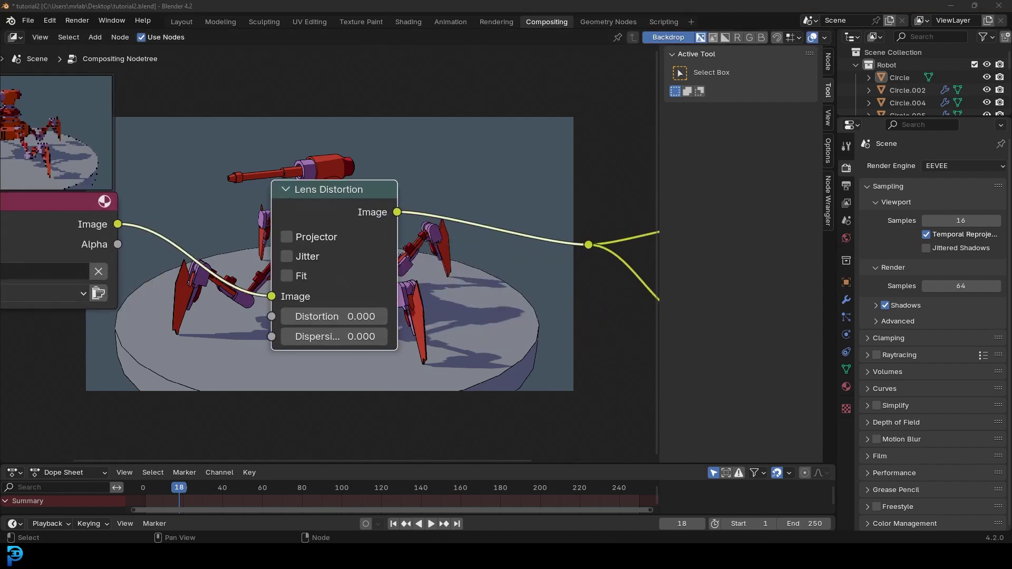
Step: Set the Lens Distortion node's Distortion to 0.03 and Dispersion to 0.01
click(344, 312)
text(-)
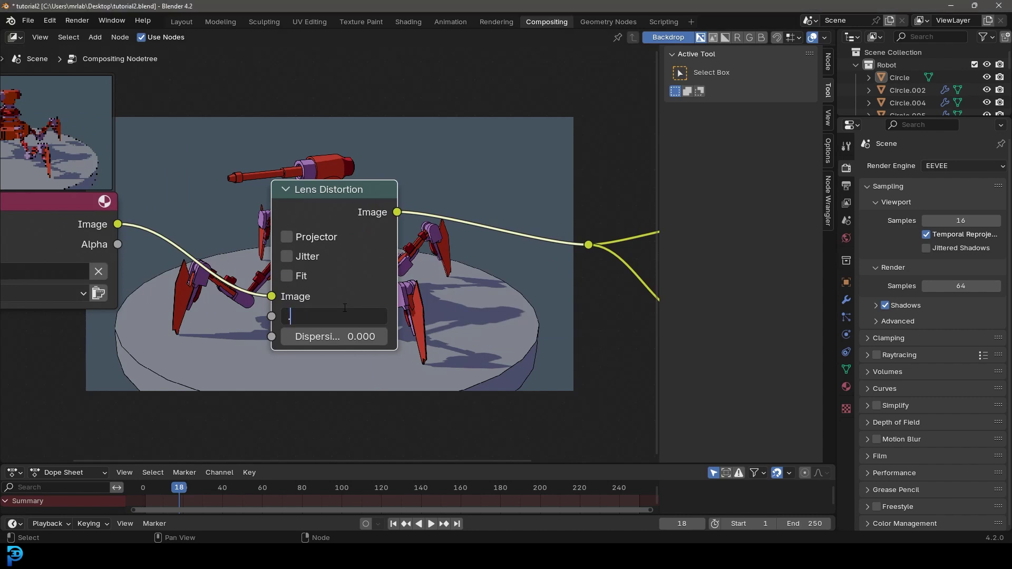
text(03)
key(Return)
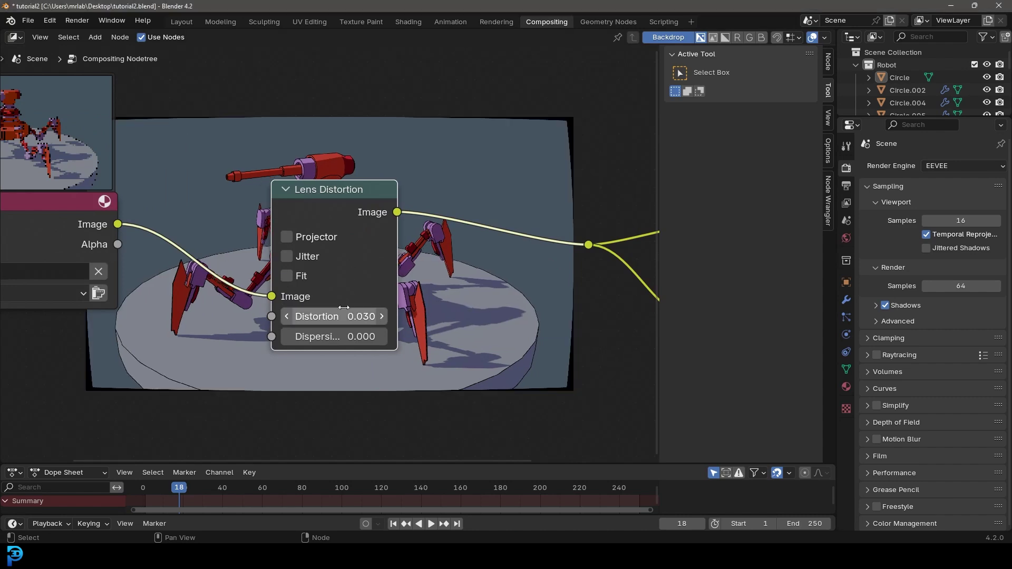
click(319, 335)
text(.01)
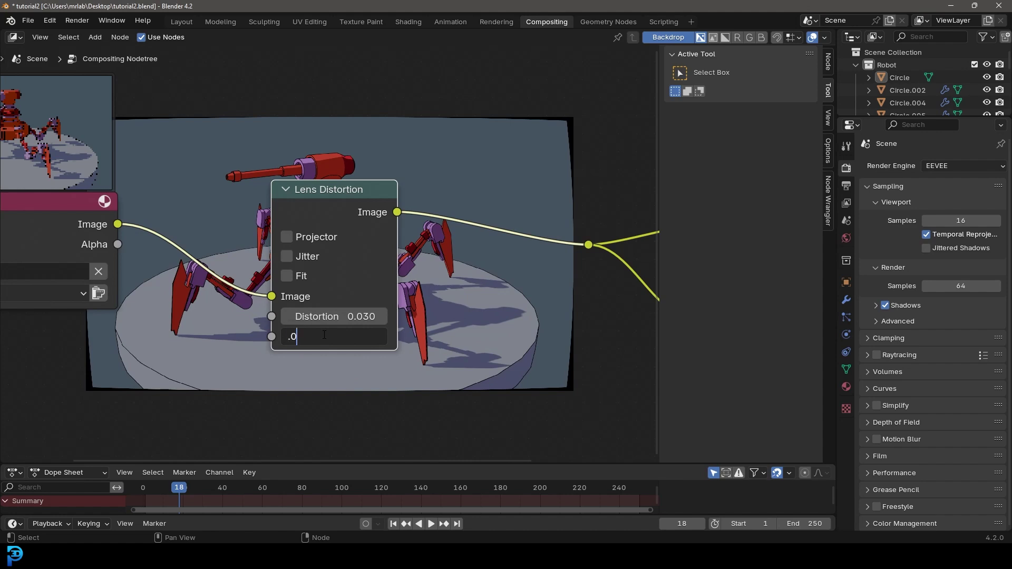
key(Return)
Step: Duplicate the Lens Distortion node and place the copy directly below the original
middle_drag(357, 215, 350, 153)
key(shift+d)
click(347, 331)
middle_drag(347, 347, 362, 261)
Step: Set both Distortion and Dispersion to 0.02 on the duplicated Lens Distortion node
scroll(360, 260, up, 2)
click(345, 355)
click(365, 355)
key(BackSpace)
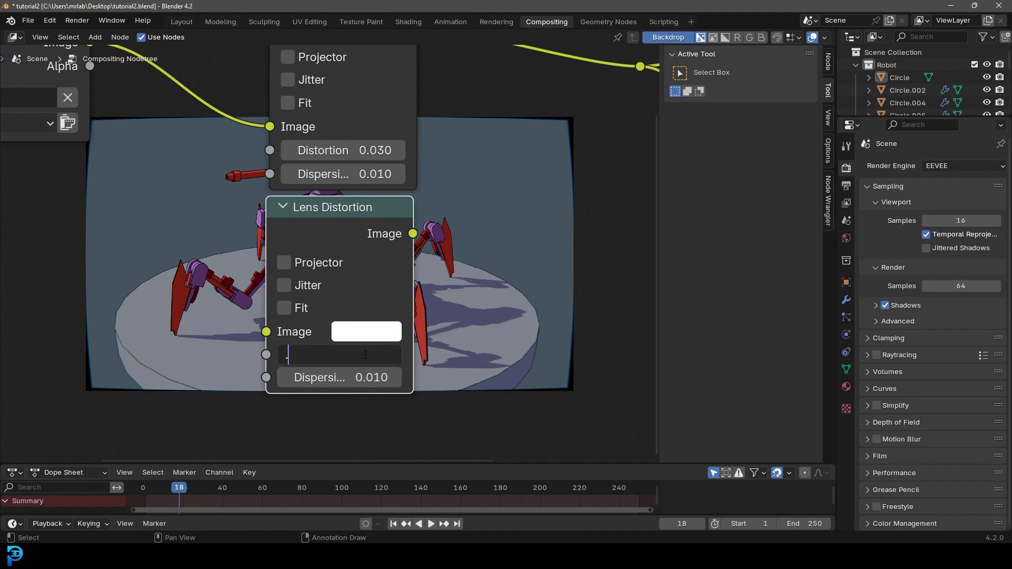
text(.02)
key(Return)
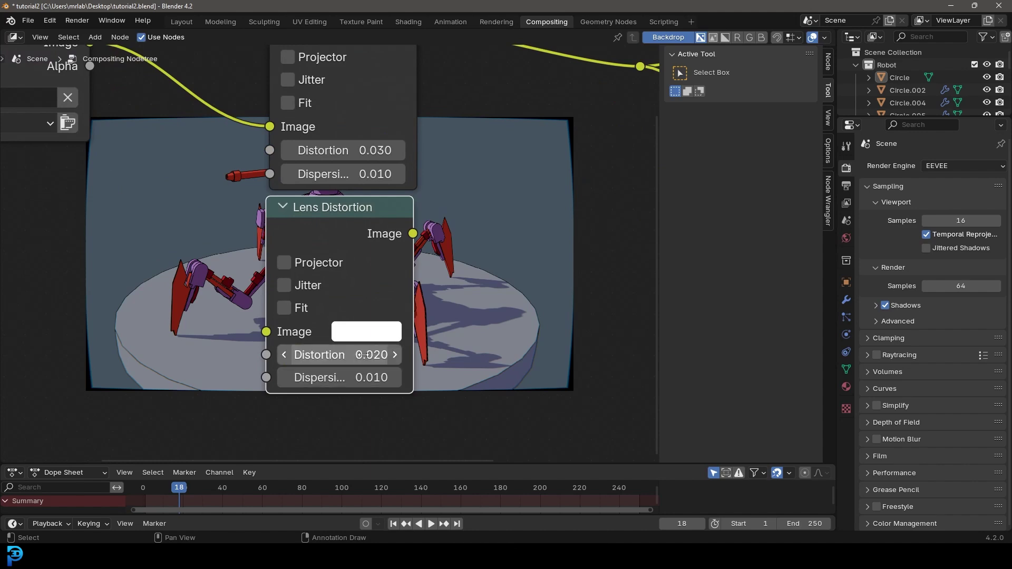
click(350, 378)
text(.02)
key(Return)
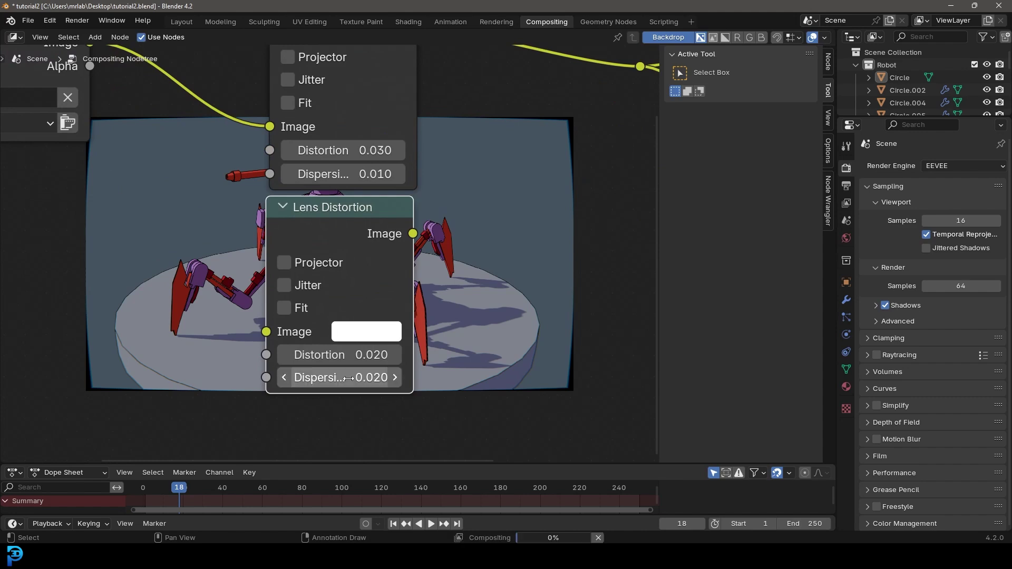
Step: Add a Mix Color node between the two Lens Distortion nodes and the reroute
middle_drag(536, 255, 425, 316)
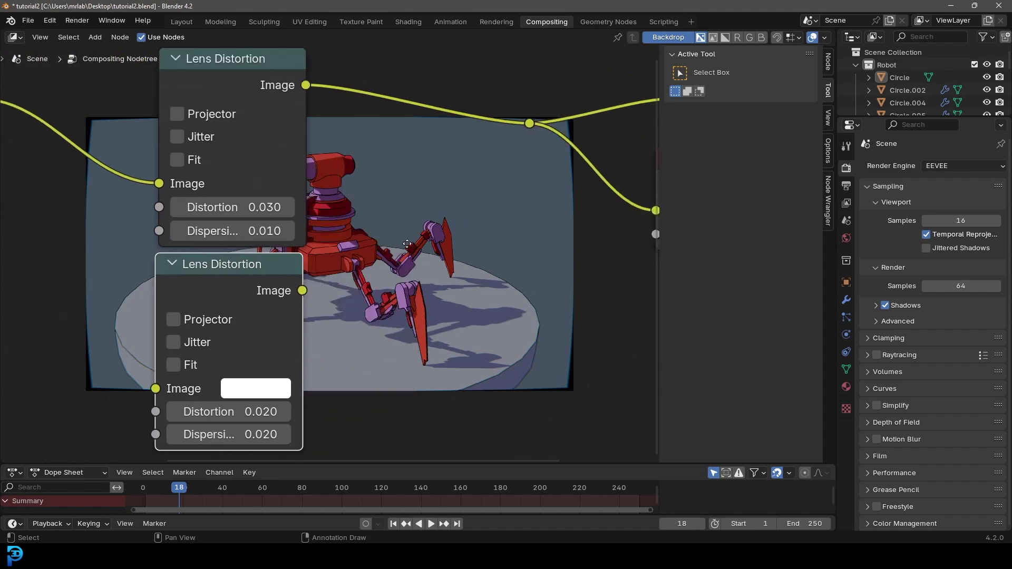
middle_drag(400, 220, 407, 235)
key(shift+a)
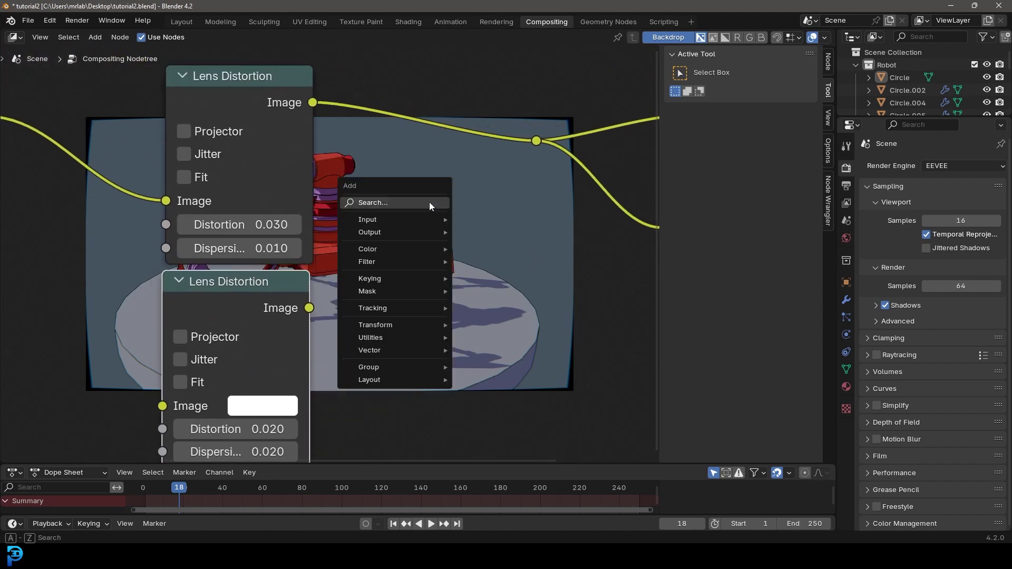
text(ml)
text(x)
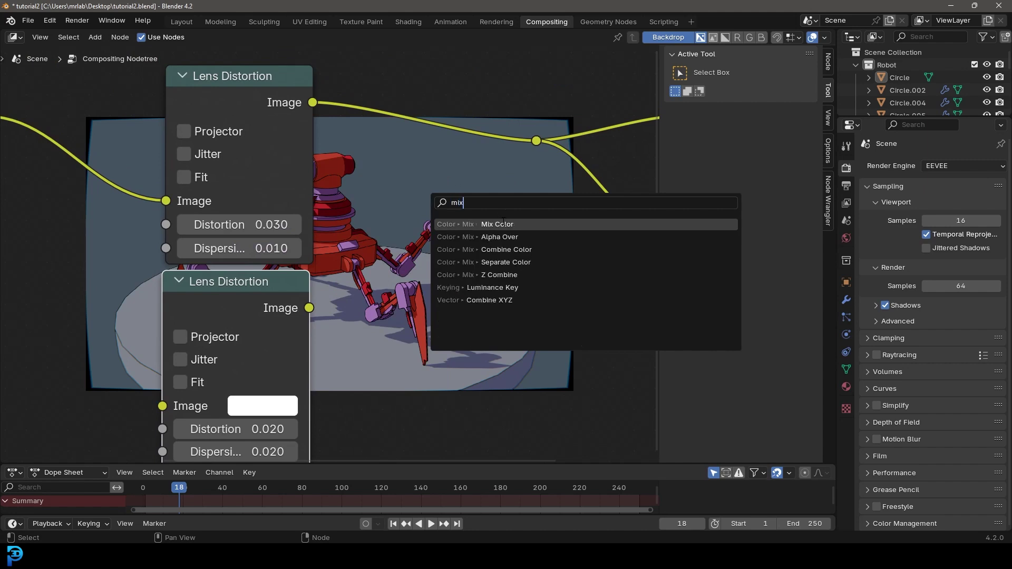
click(505, 224)
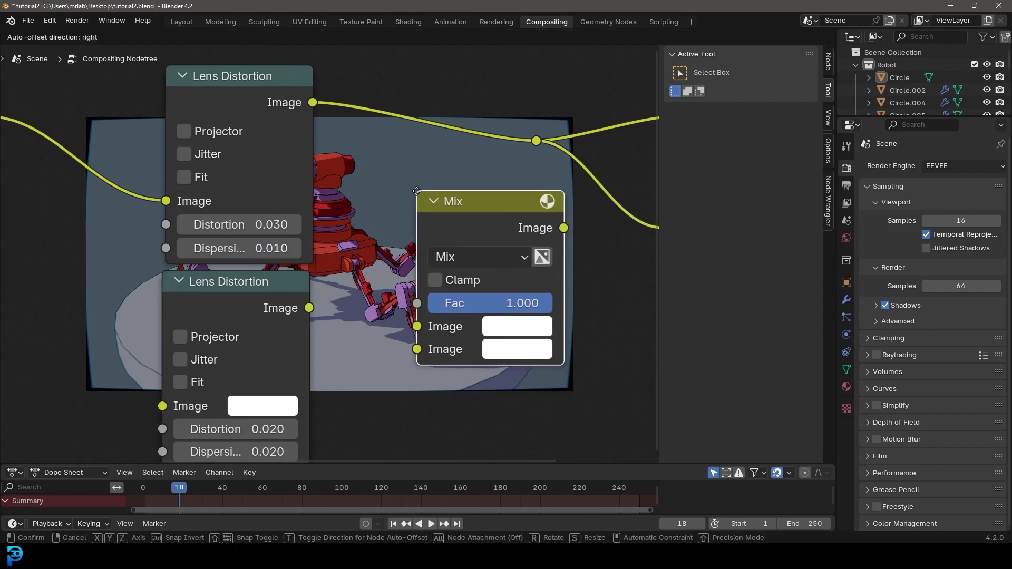
click(458, 190)
Step: Link the original and copied Lens Distortion outputs to Mix's first and second Image inputs, and link Mix to the reroute
drag(308, 308, 416, 348)
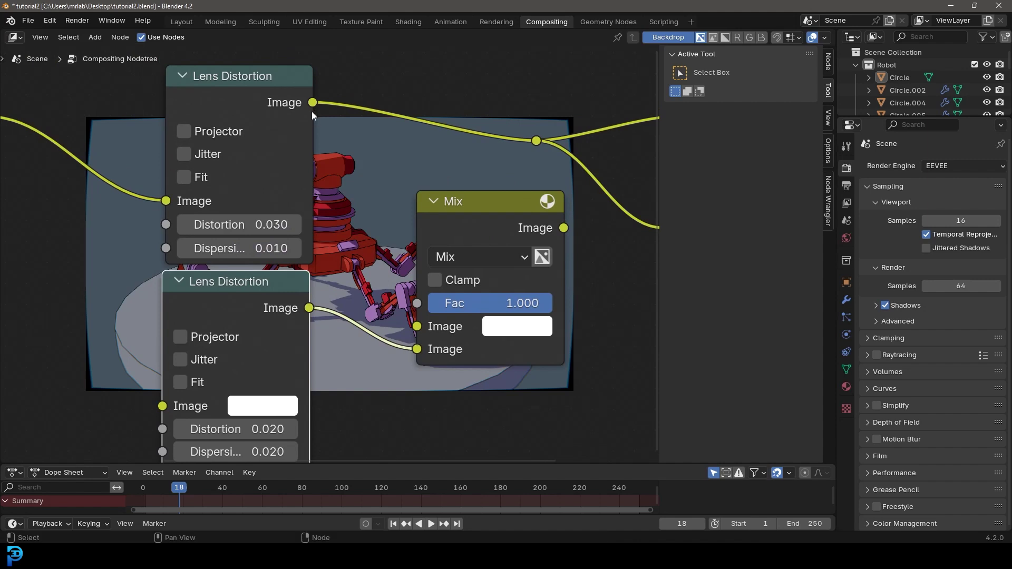
drag(312, 102, 413, 330)
middle_drag(507, 229, 325, 286)
drag(324, 285, 395, 234)
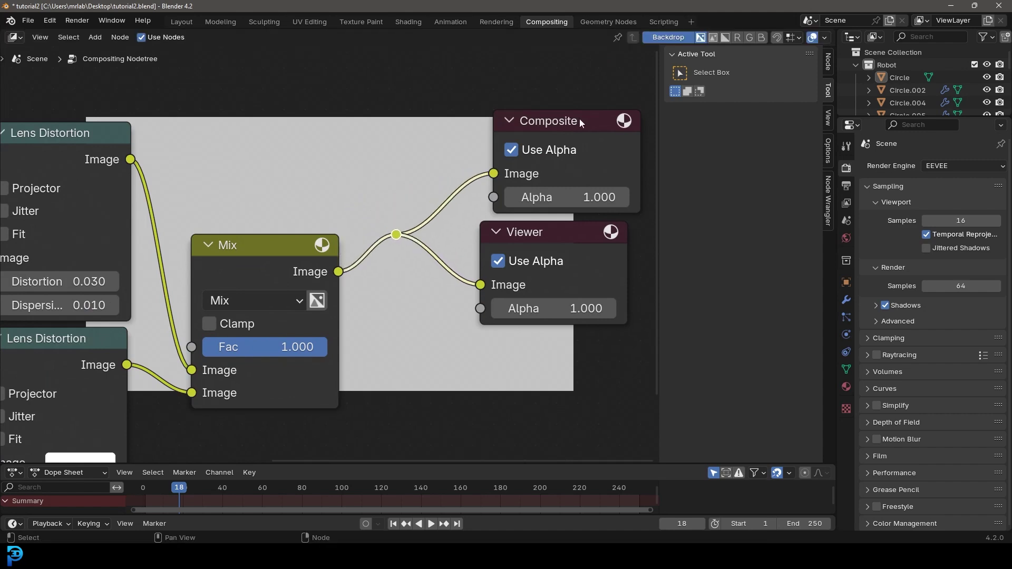
Step: Shift the Viewer node slightly away from the reroute and set the Mix node's Fac to 0.4
drag(558, 230, 567, 230)
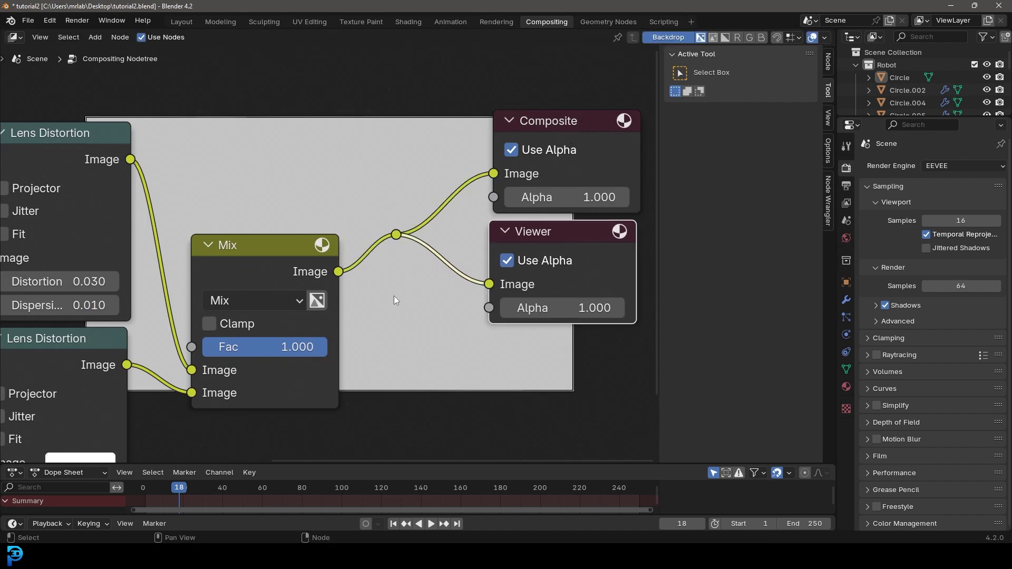
middle_drag(377, 302, 463, 274)
scroll(467, 271, up, 2)
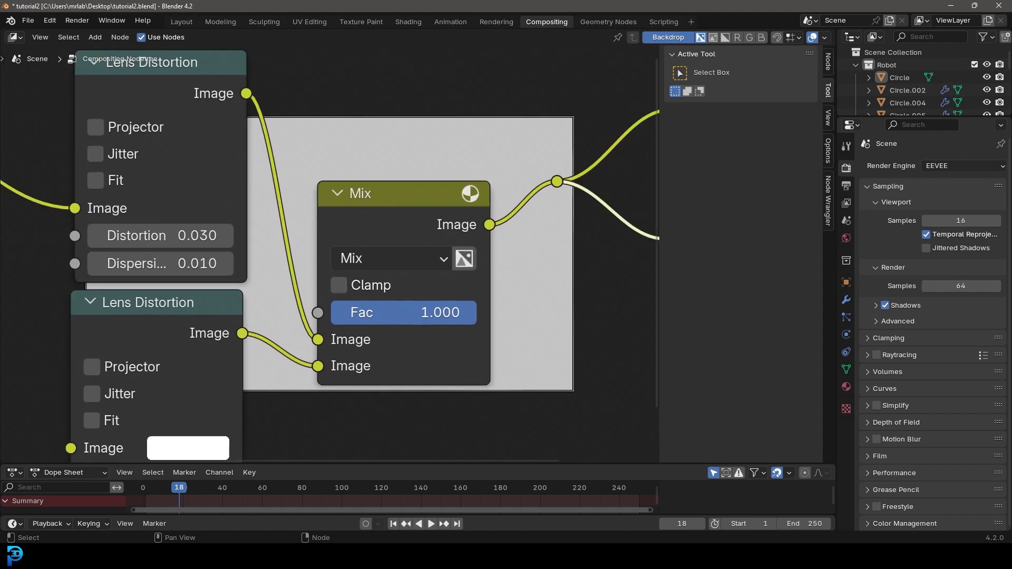
double_click(434, 316)
text(.4)
key(Return)
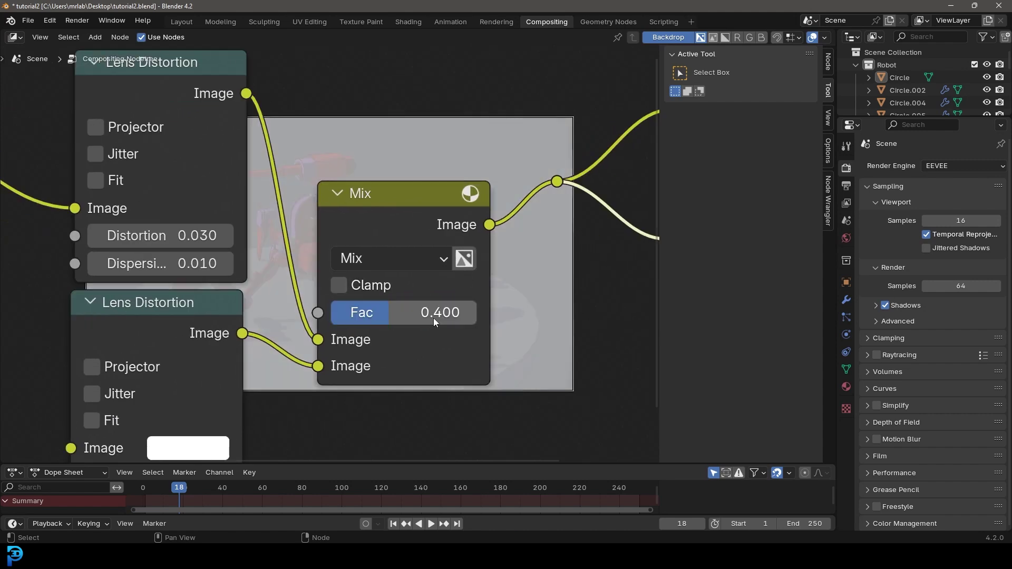
Step: Enable Fit on both Lens Distortion nodes and link the Render Layers Image output to the lower node's Image input
scroll(449, 330, down, 1)
click(224, 130)
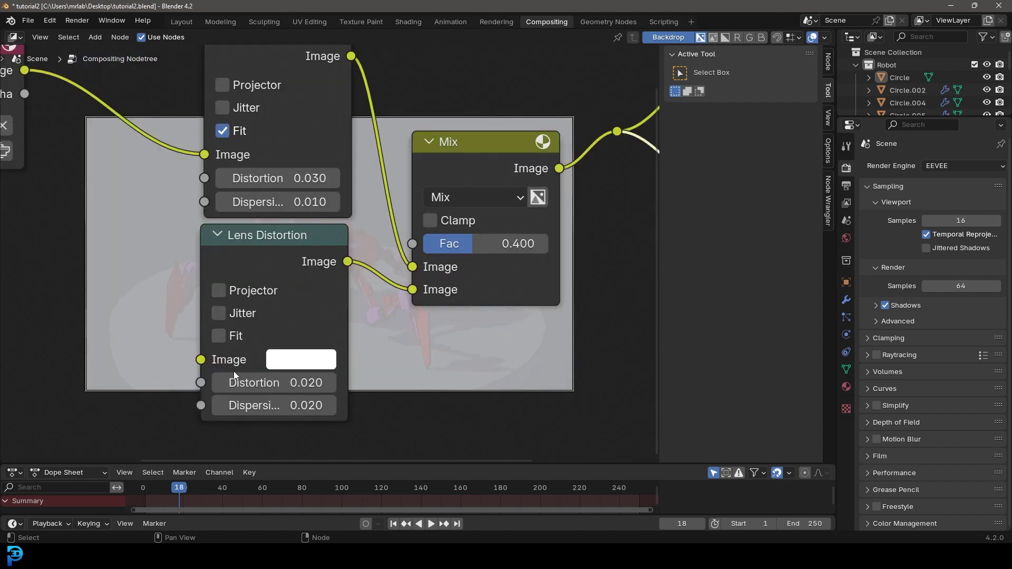
click(219, 335)
middle_drag(404, 331, 512, 362)
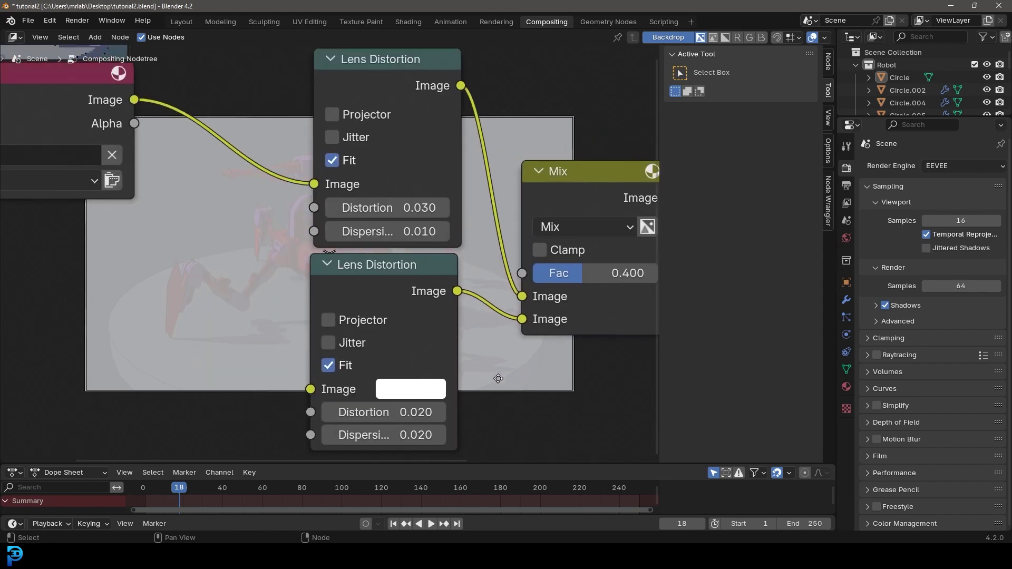
scroll(512, 363, down, 1)
drag(181, 129, 322, 359)
Step: Examine the composited robot in the enlarged backdrop and compare it with both Lens Distortion nodes' settings
middle_drag(501, 185, 324, 236)
scroll(324, 236, up, 4)
key(v)
key(alt+v)
key(alt+v)
key(alt+v)
key(alt+v)
key(alt+v)
key(alt+v)
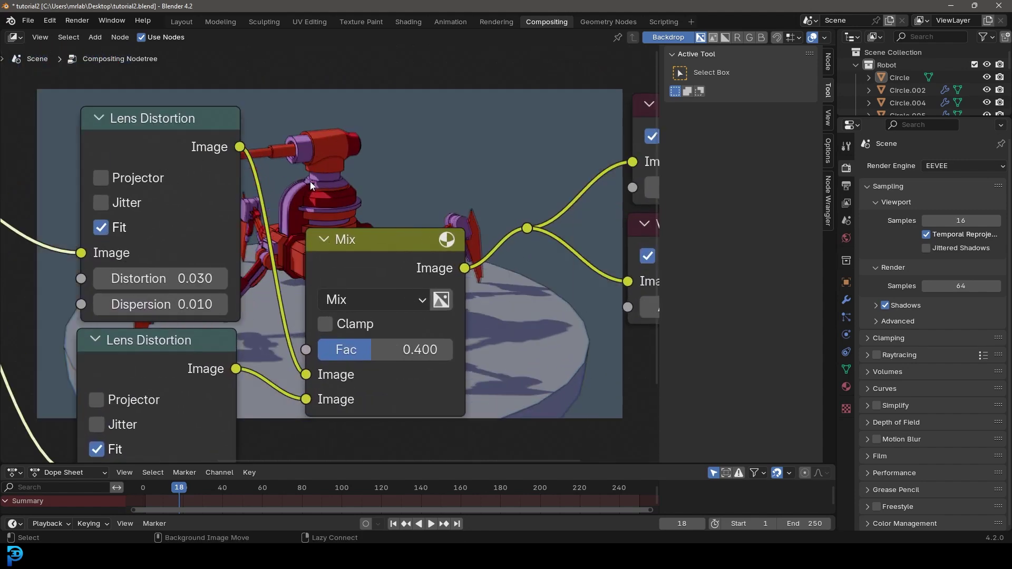
middle_drag(329, 217, 435, 320)
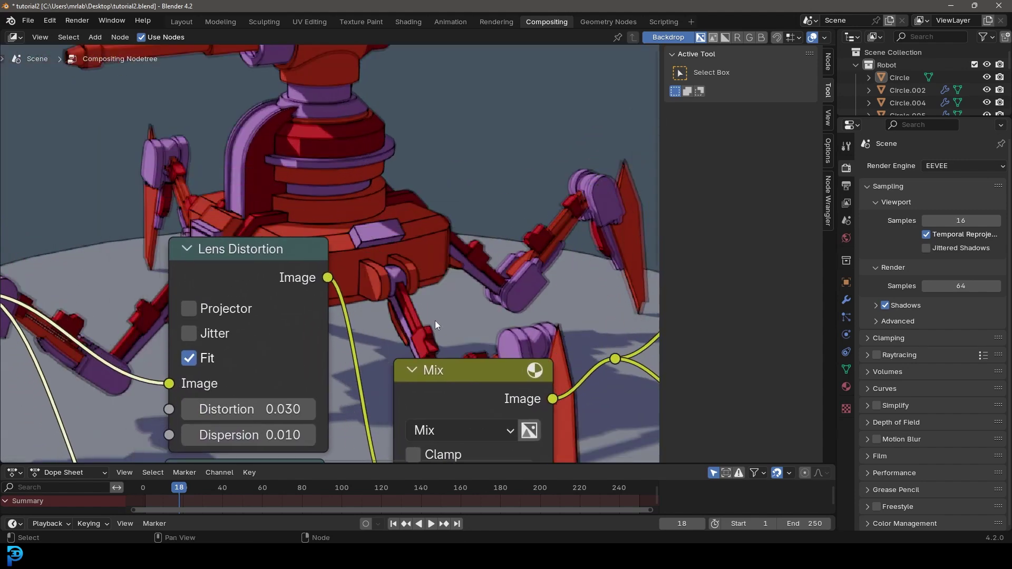
middle_drag(373, 432, 542, 324)
key(v)
key(v)
key(v)
key(v)
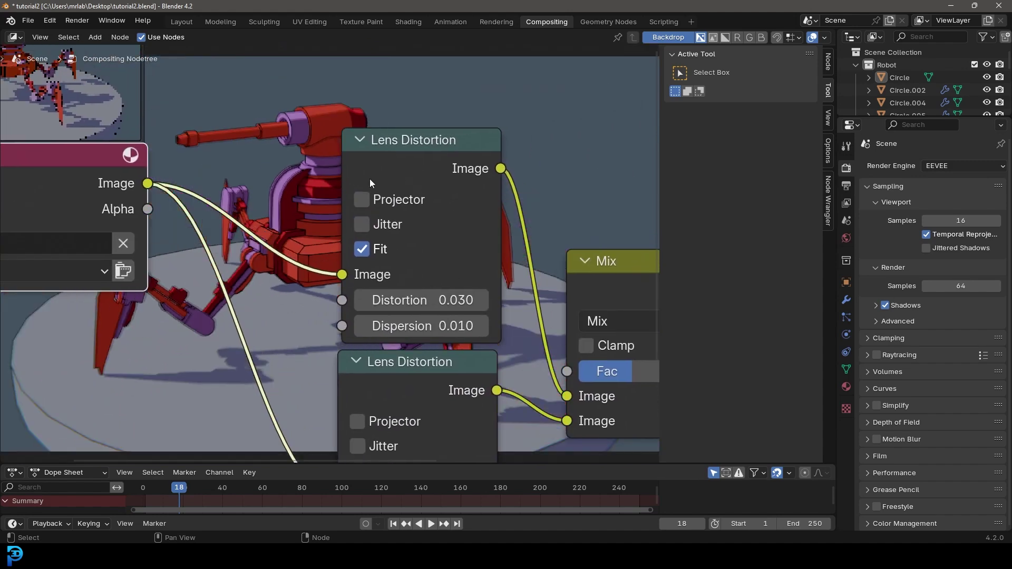
middle_drag(292, 222, 21, 376)
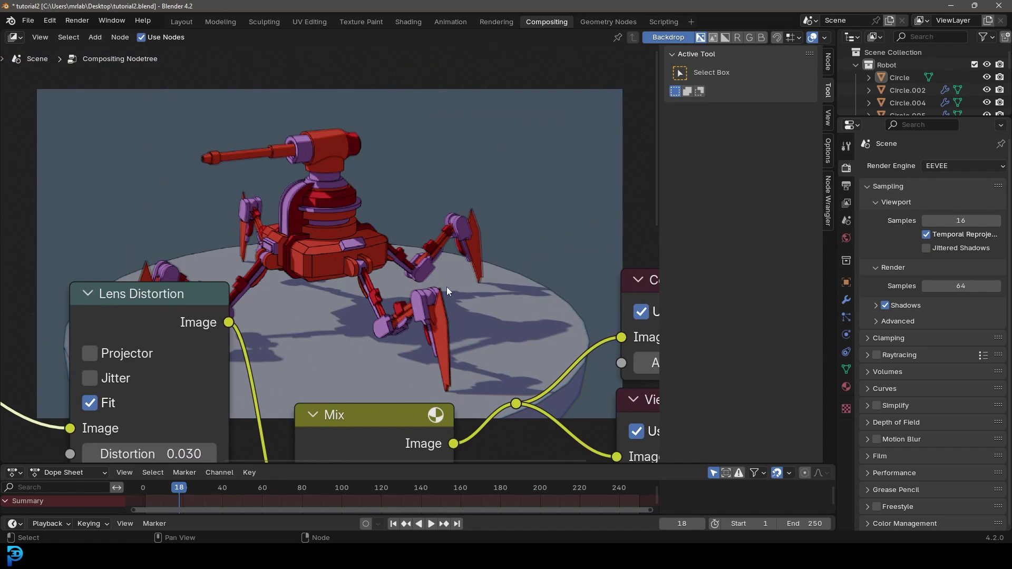
middle_drag(407, 299, 499, 64)
middle_drag(303, 260, 404, 154)
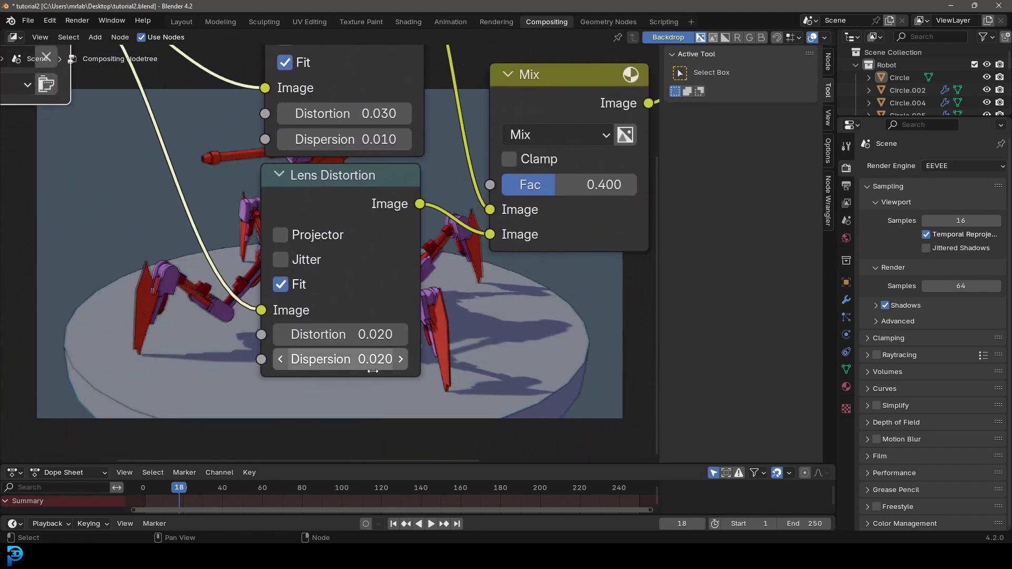
middle_drag(372, 351, 487, 447)
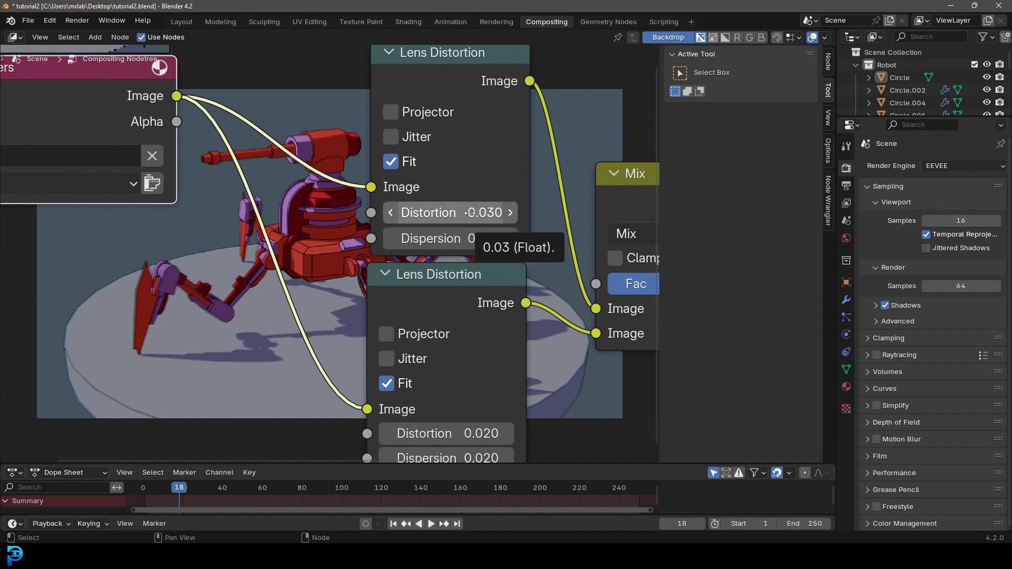
Step: Set the upper Lens Distortion node's Distortion to 0.02
click(488, 213)
text(.02)
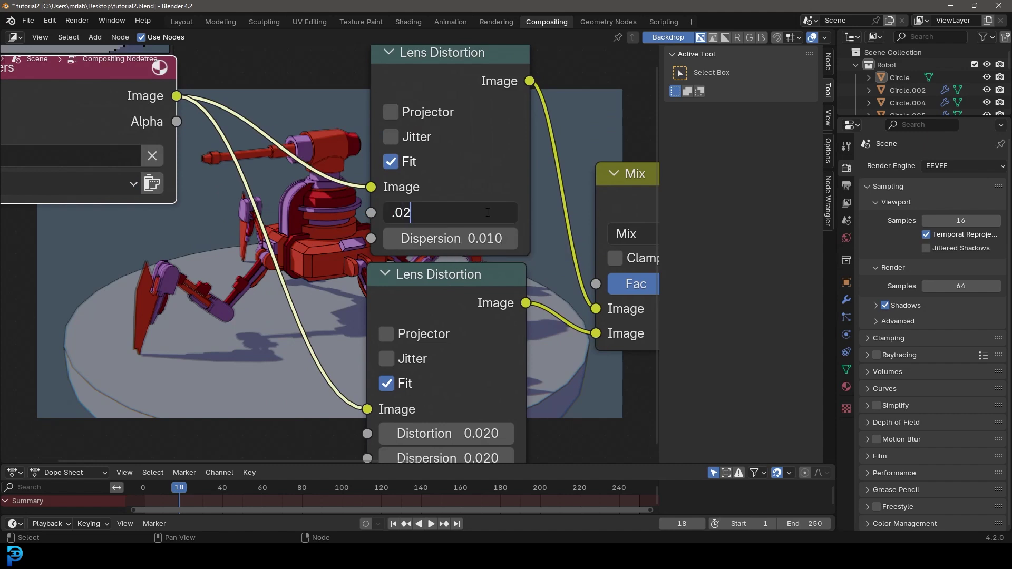
key(Return)
Step: Try a Dispersion of 0.12 on the lower Lens Distortion node and restore it to 0.02
middle_drag(433, 225, 318, 178)
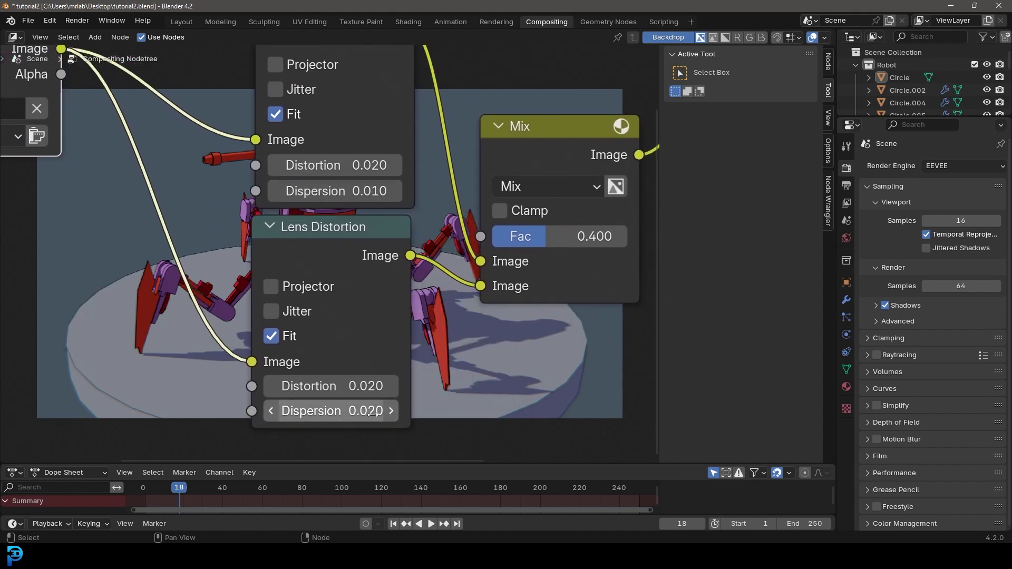
click(391, 411)
middle_drag(433, 282, 264, 287)
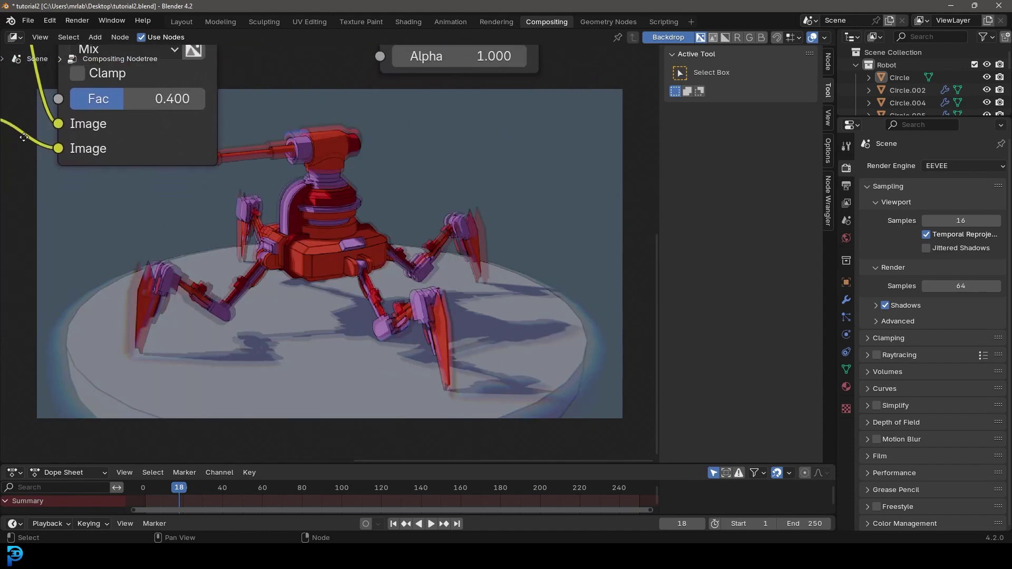
middle_drag(23, 137, 375, 174)
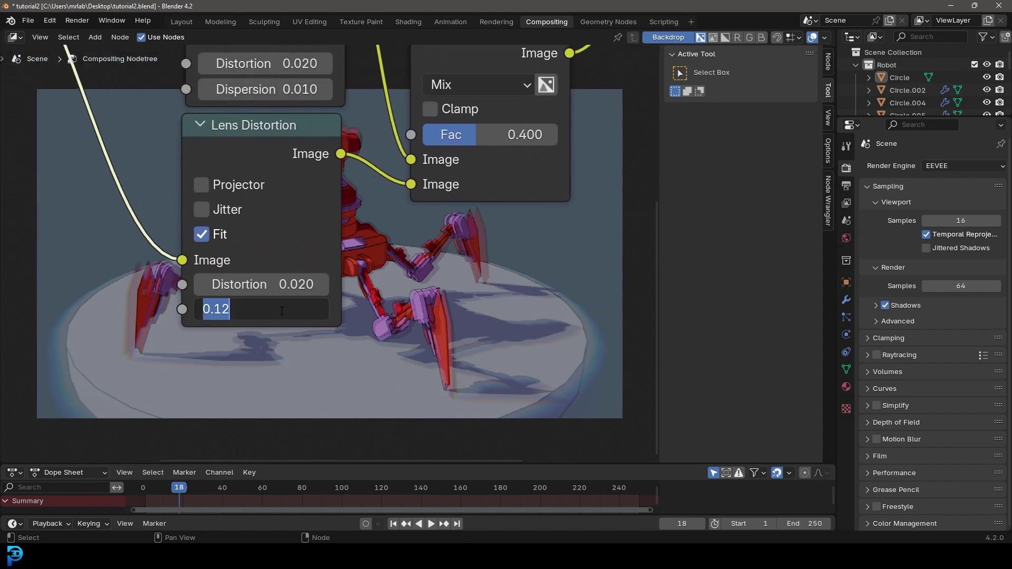
text(2)
key(Return)
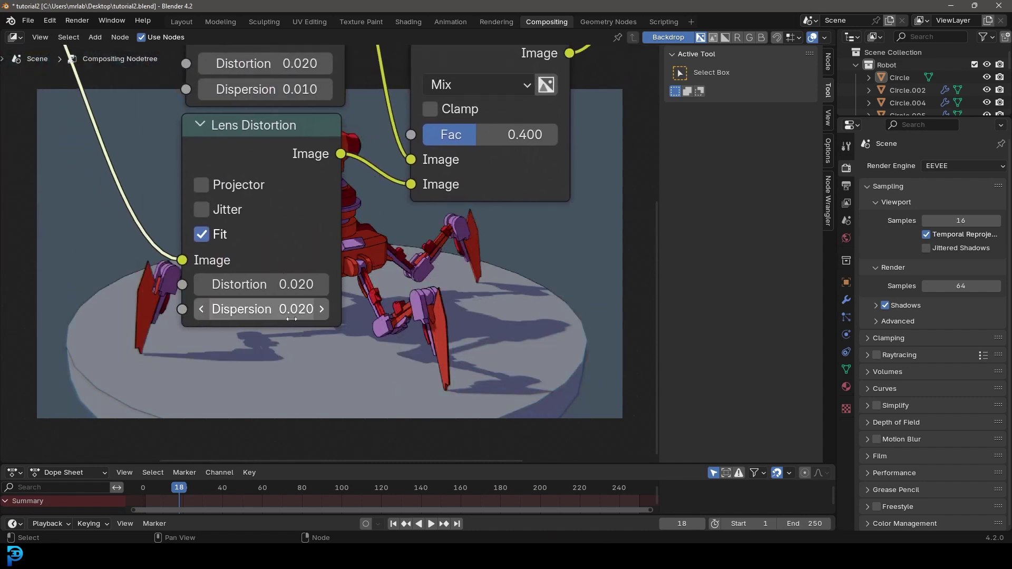
Step: Inspect the robot's body, turret and outlines up close in the backdrop, and review the whole compositing node tree
middle_drag(336, 214, 463, 332)
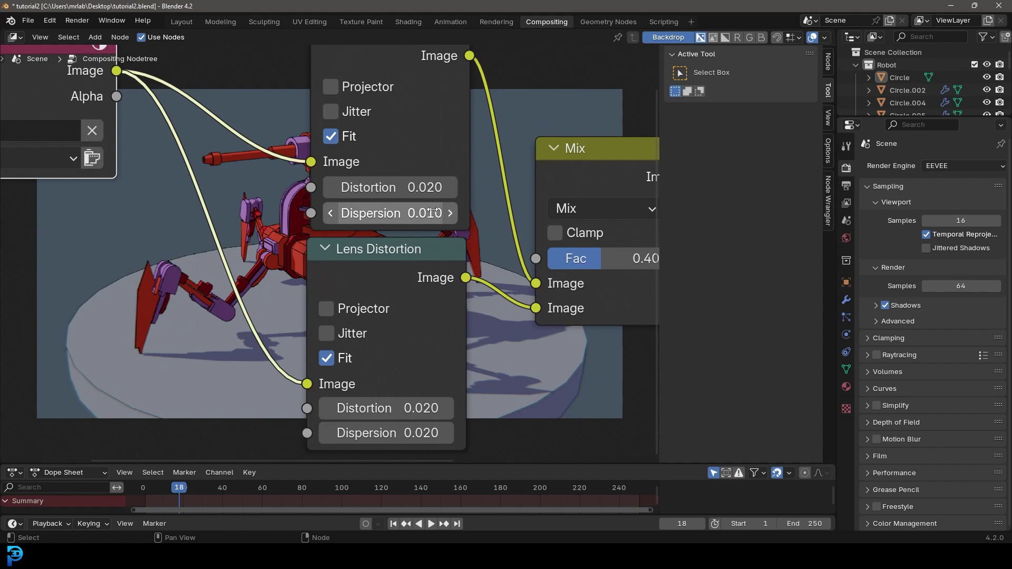
middle_drag(432, 221, 412, 337)
scroll(412, 337, down, 5)
scroll(397, 248, down, 5)
key(v)
key(alt+v)
key(alt+v)
key(alt+v)
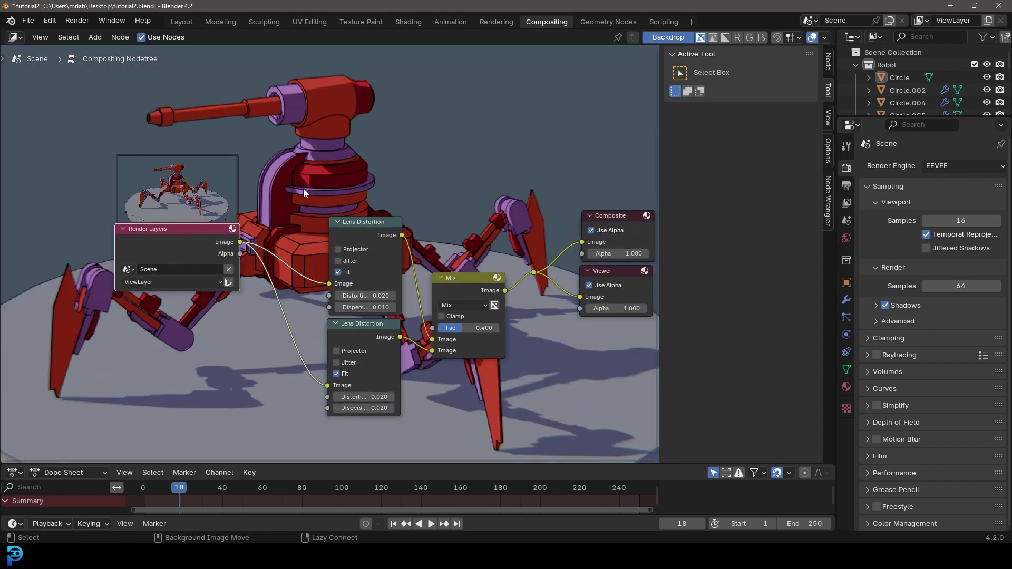
key(alt+v)
key(alt+v)
key(alt+v)
key(alt+v)
middle_drag(346, 137, 287, 258)
right_click(444, 220)
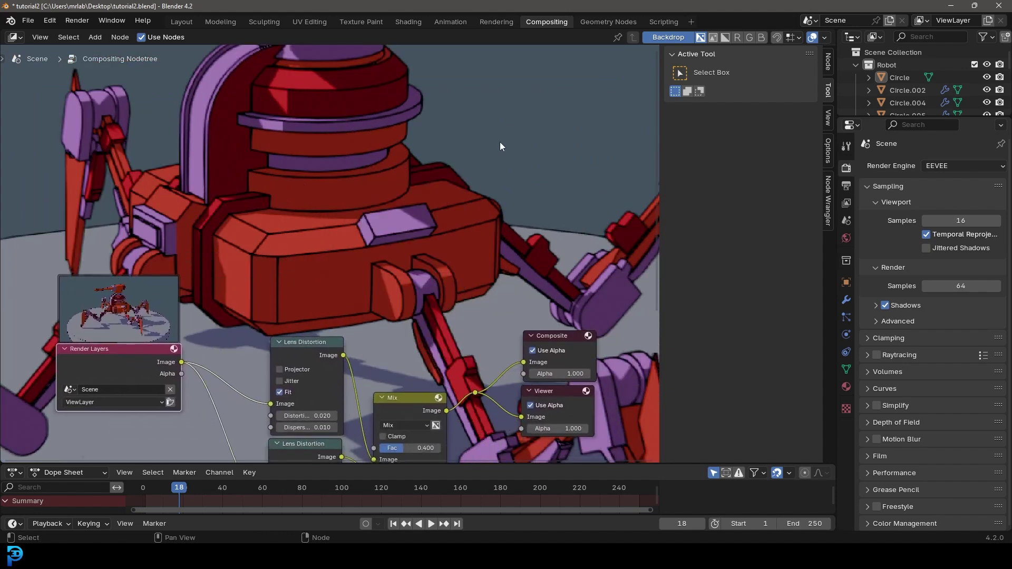
alt+middle_drag(504, 142, 611, 340)
middle_drag(331, 330, 361, 281)
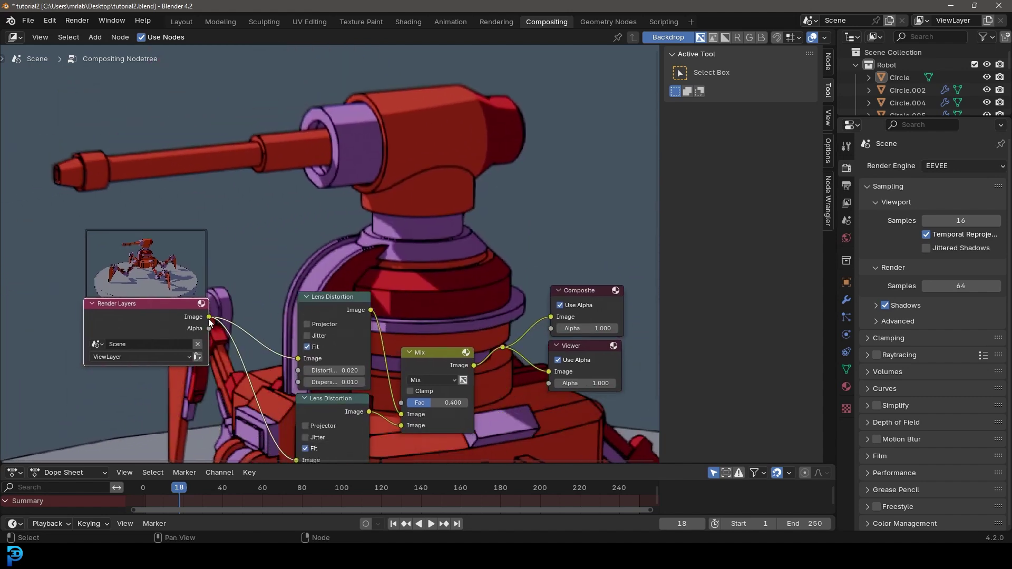
drag(536, 341, 505, 347)
middle_drag(517, 248, 511, 218)
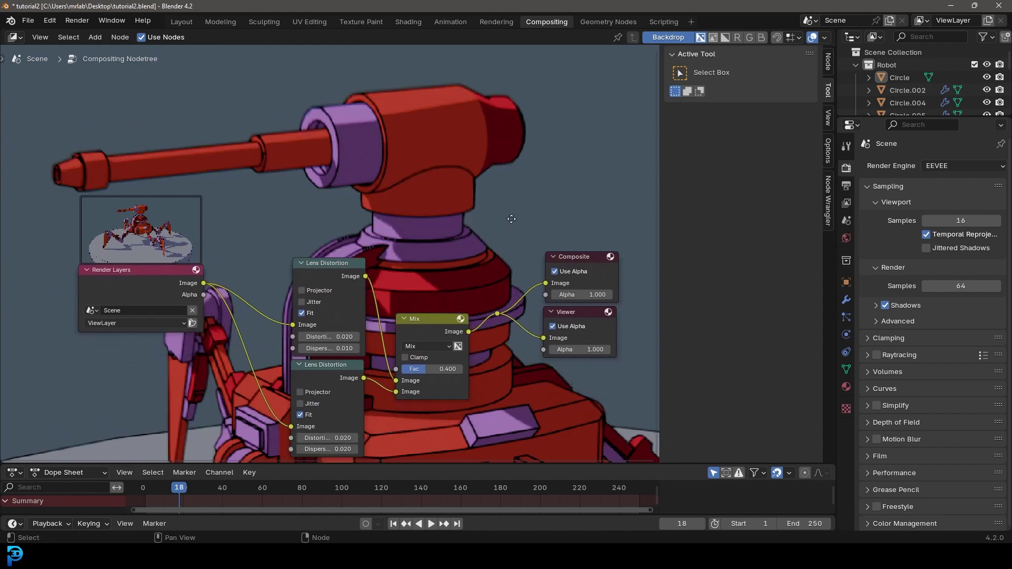
key(v)
key(v)
key(v)
key(v)
middle_drag(499, 343, 513, 313)
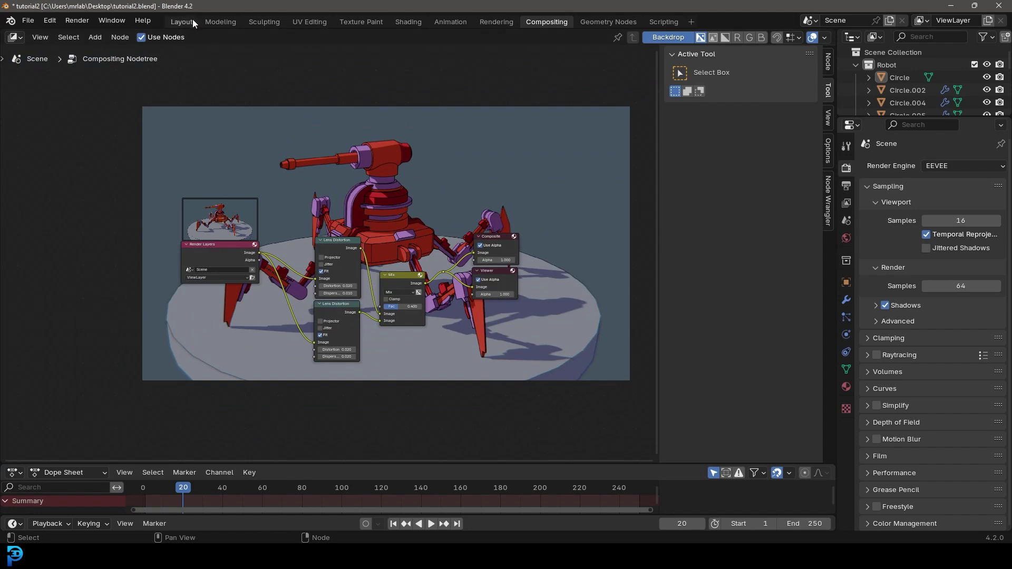
Step: Switch to the Layout workspace, select the camera and set its focal length to about 56.7 mm
click(191, 21)
click(475, 77)
click(779, 408)
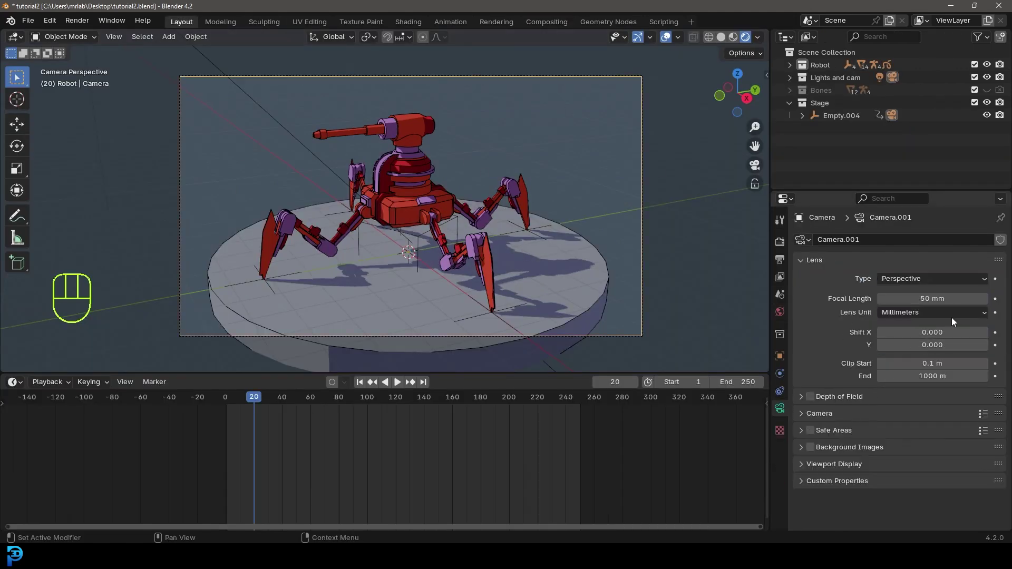
shift+drag(931, 298, 953, 299)
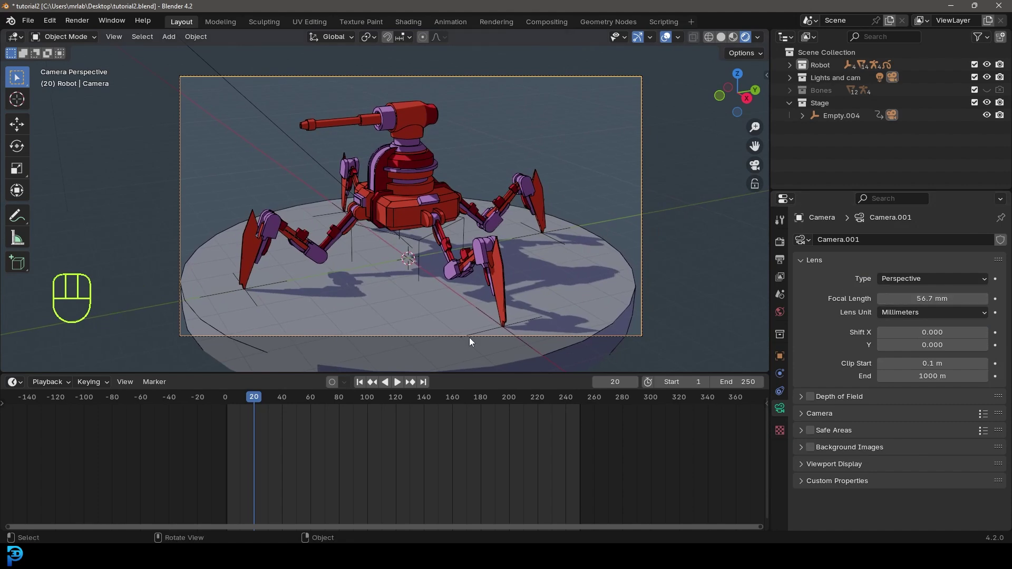
Step: With auto keying on, keyframe the camera at frames 1 and 250 and reposition it at about frame 158 and frame 92
click(332, 381)
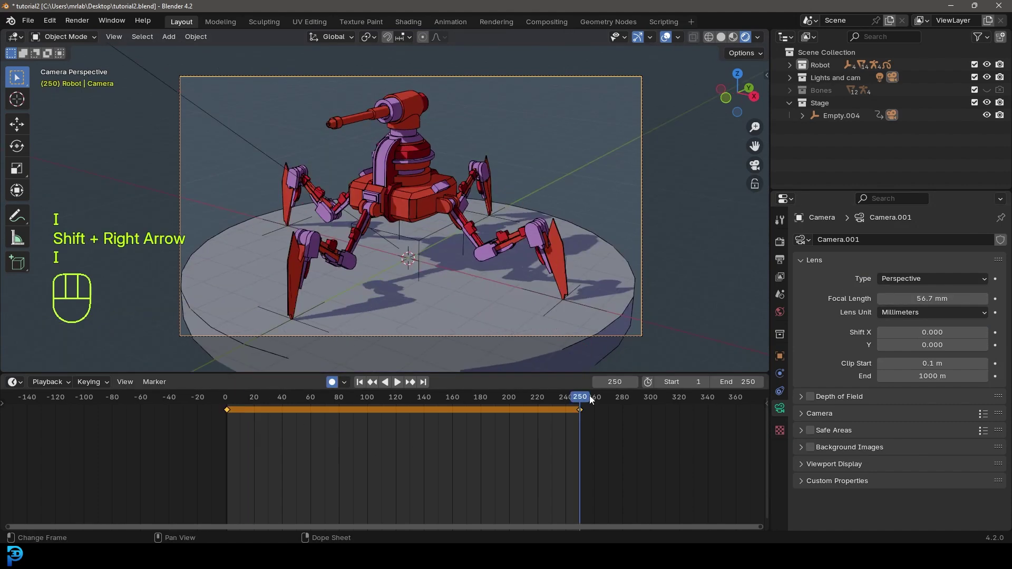
drag(586, 396, 395, 406)
key(g)
click(443, 145)
click(356, 405)
key(g)
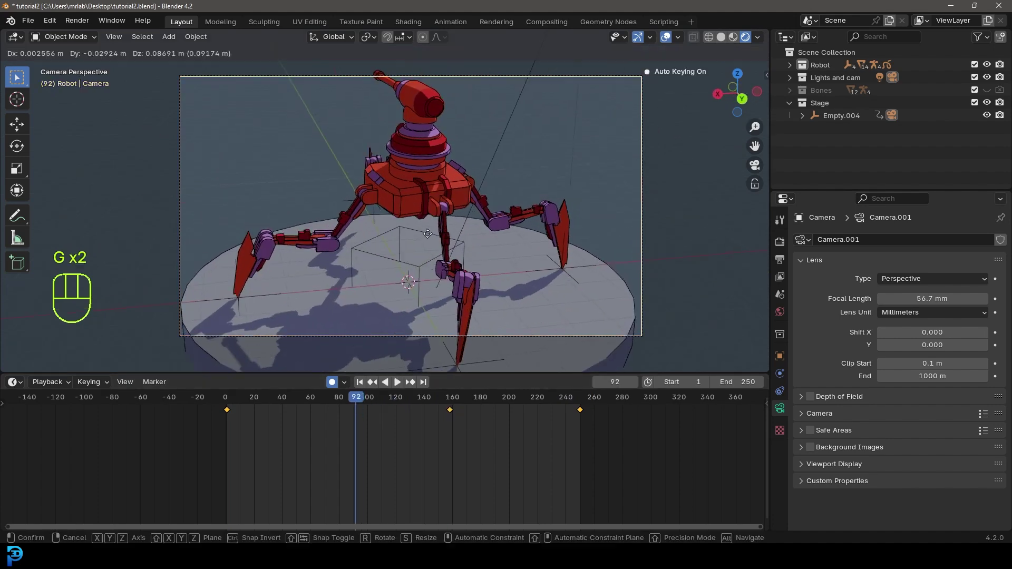
click(416, 183)
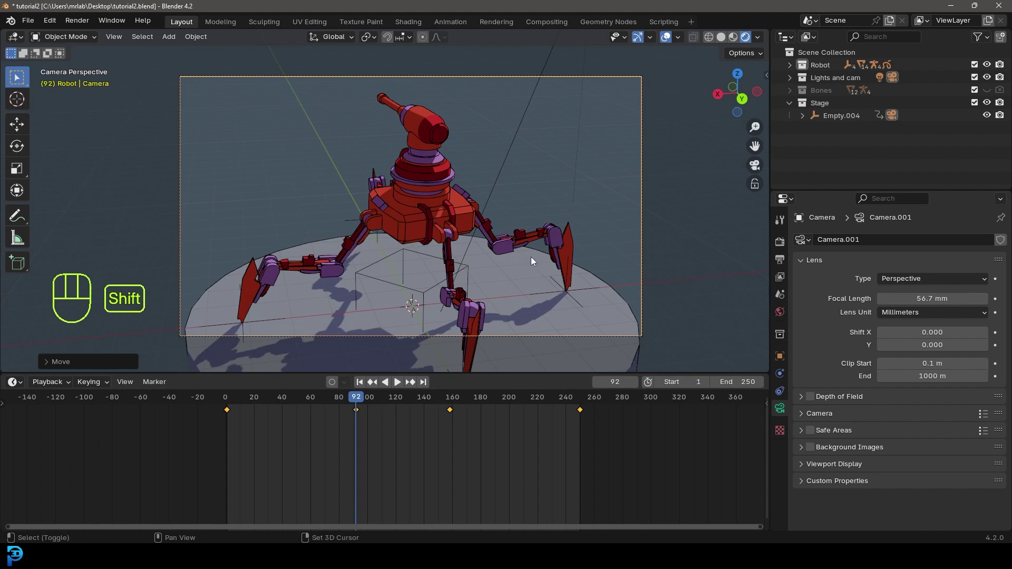
Step: Play the animation and scrub through the timeline to check the camera movement around the robot
key(shift+Left)
key(space)
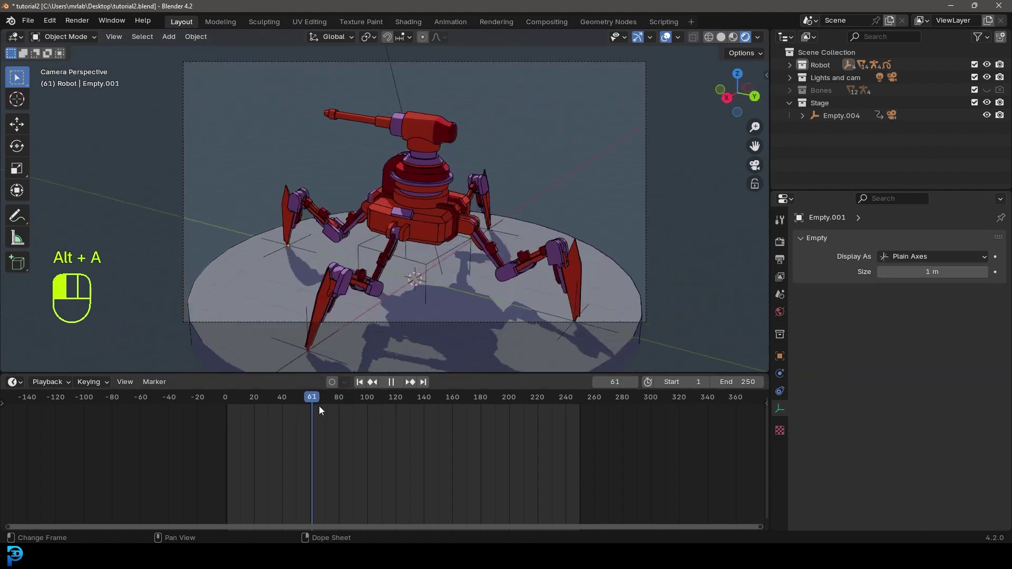
drag(319, 407, 526, 428)
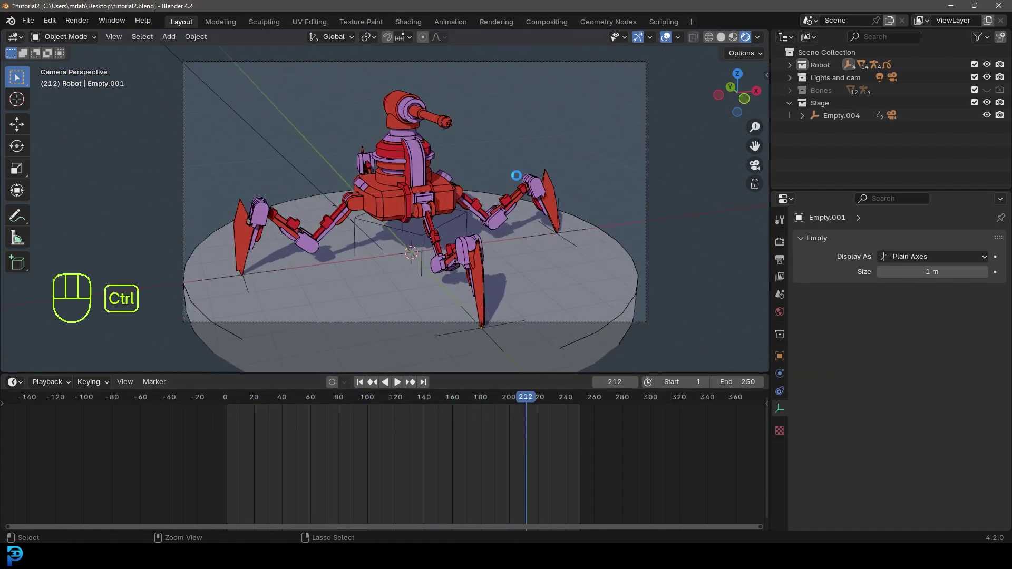
Step: Set the render output folder to the Desktop
click(780, 261)
scroll(828, 421, down, 3)
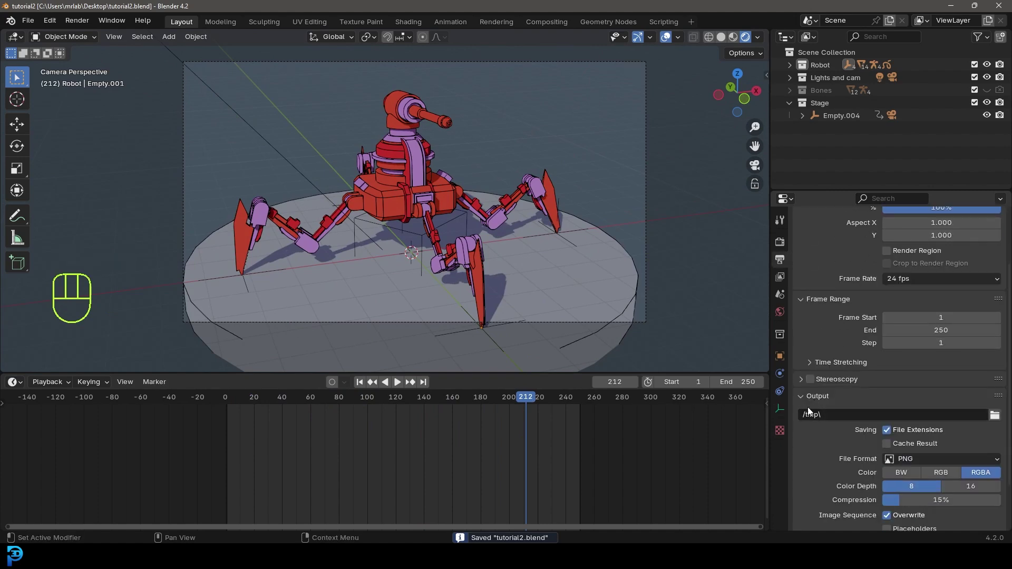
click(993, 415)
click(226, 265)
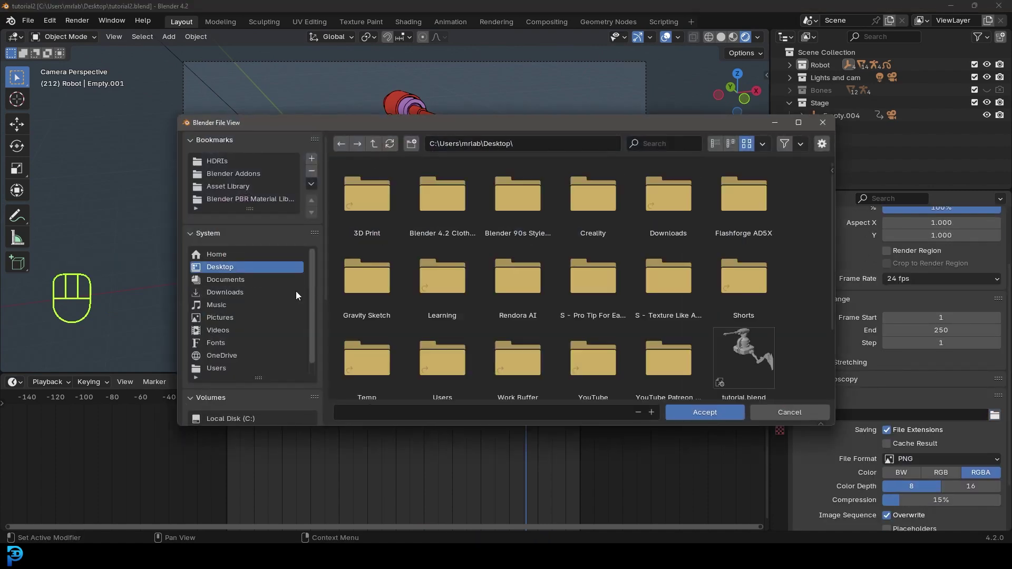
click(707, 412)
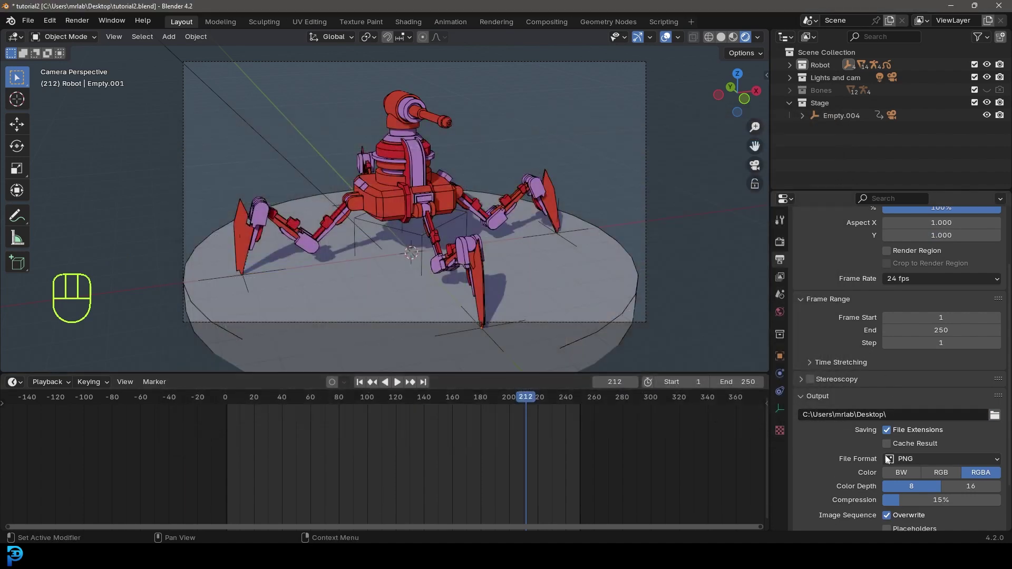
Step: Set the output file format to FFmpeg Video with an MPEG-4 container, and save the file
click(903, 460)
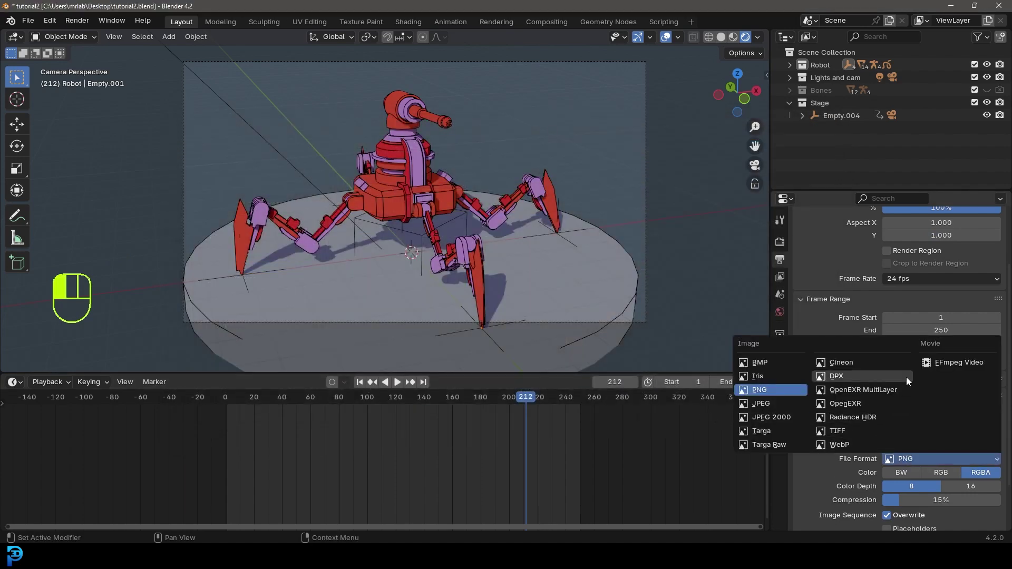
click(957, 362)
scroll(858, 407, down, 1)
click(814, 491)
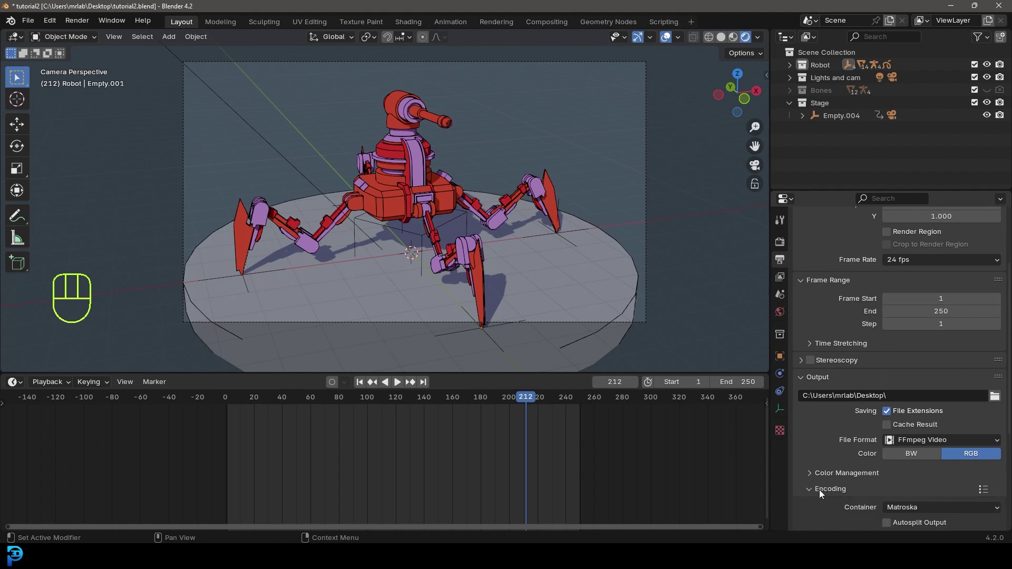
scroll(819, 489, down, 4)
click(902, 433)
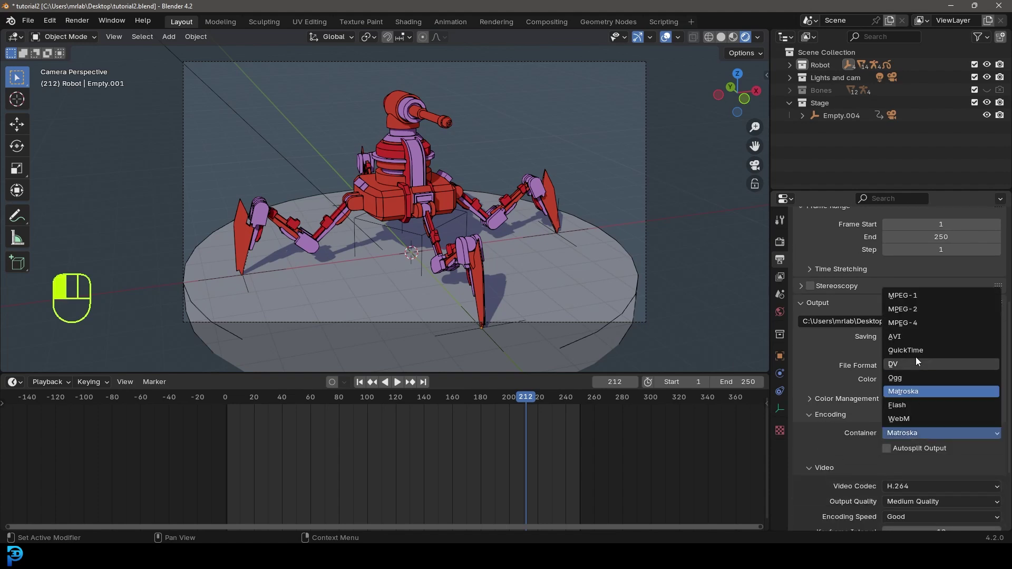
click(910, 323)
key(ctrl+s)
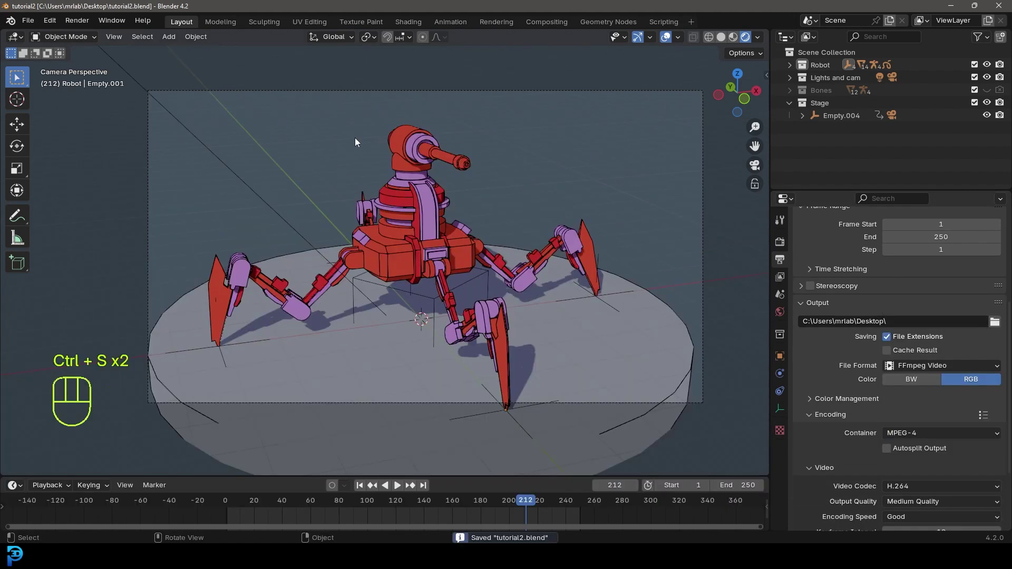
Step: Switch the viewport to Solid shading and open the render commands
key(z)
click(467, 156)
click(77, 24)
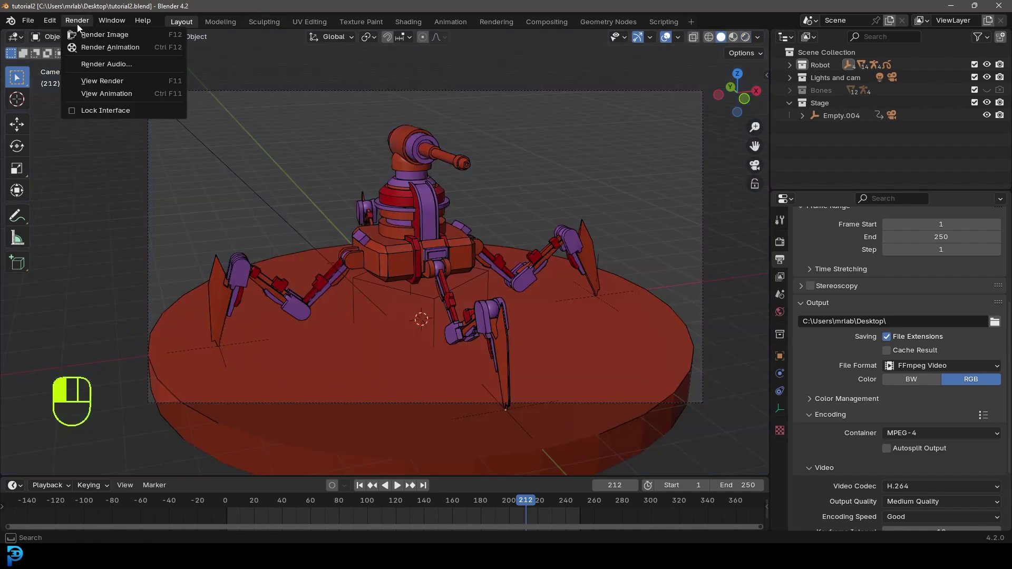